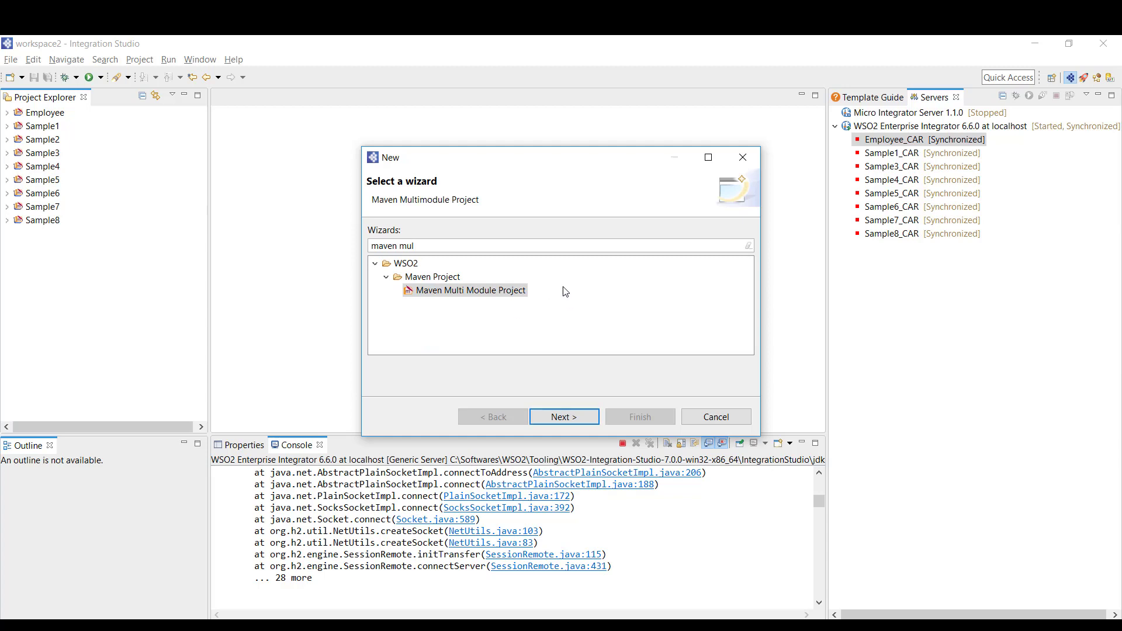
Change the Maven parent project's Artifact Id to Sample9 and finish the wizard
left_click(576, 418)
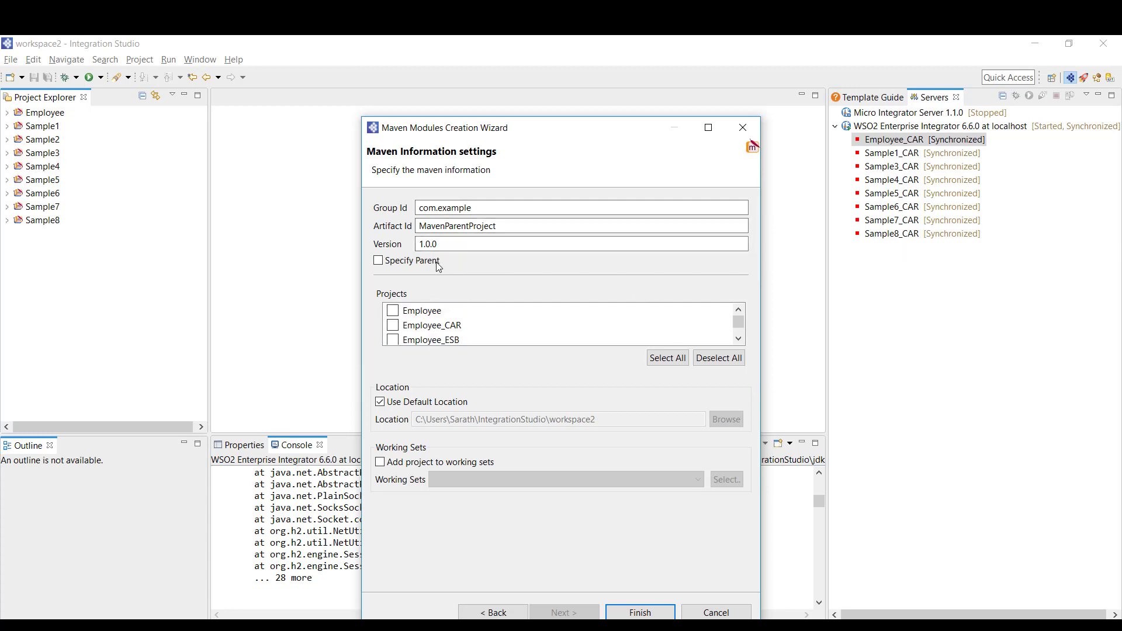
left_click(519, 227)
left_click_drag(519, 227, 404, 227)
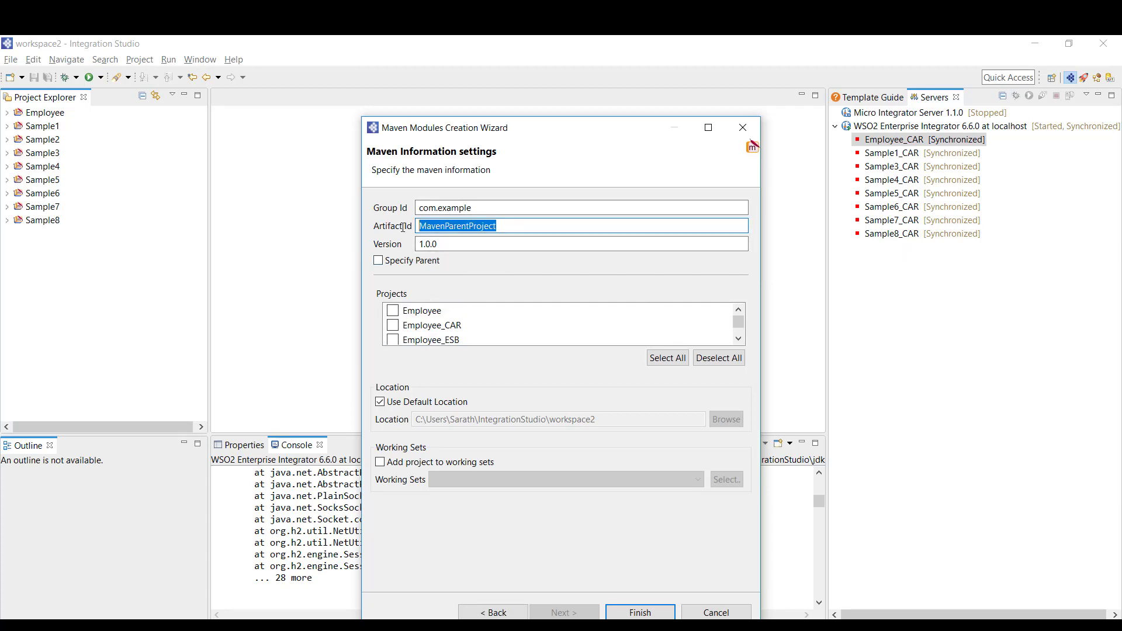
type("Sample9")
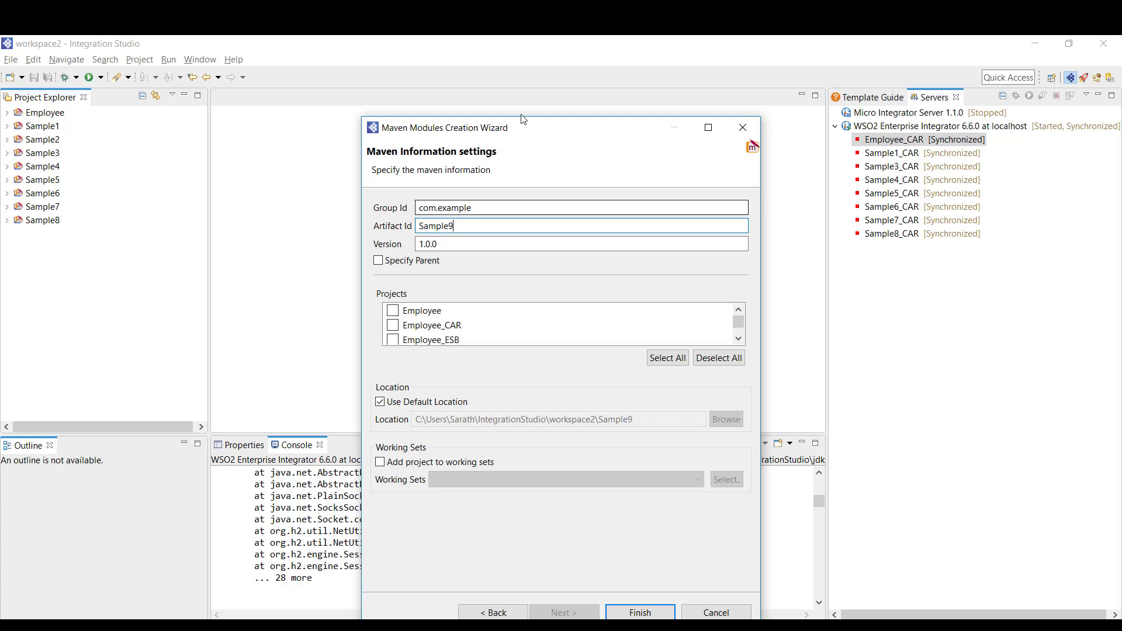
left_click_drag(555, 121, 555, 94)
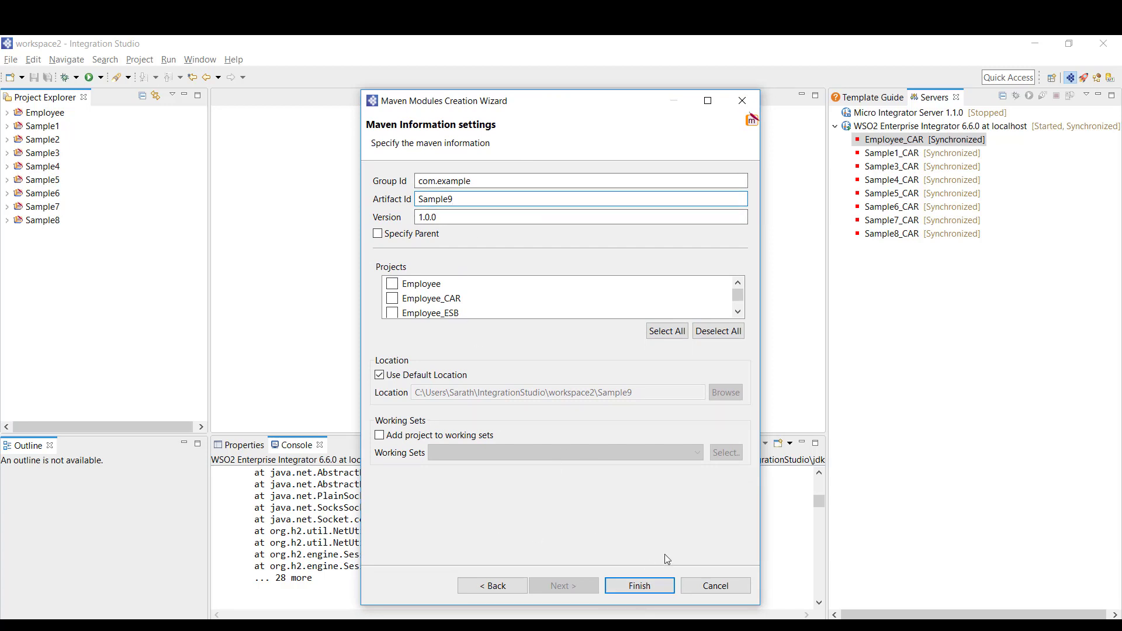
left_click(639, 586)
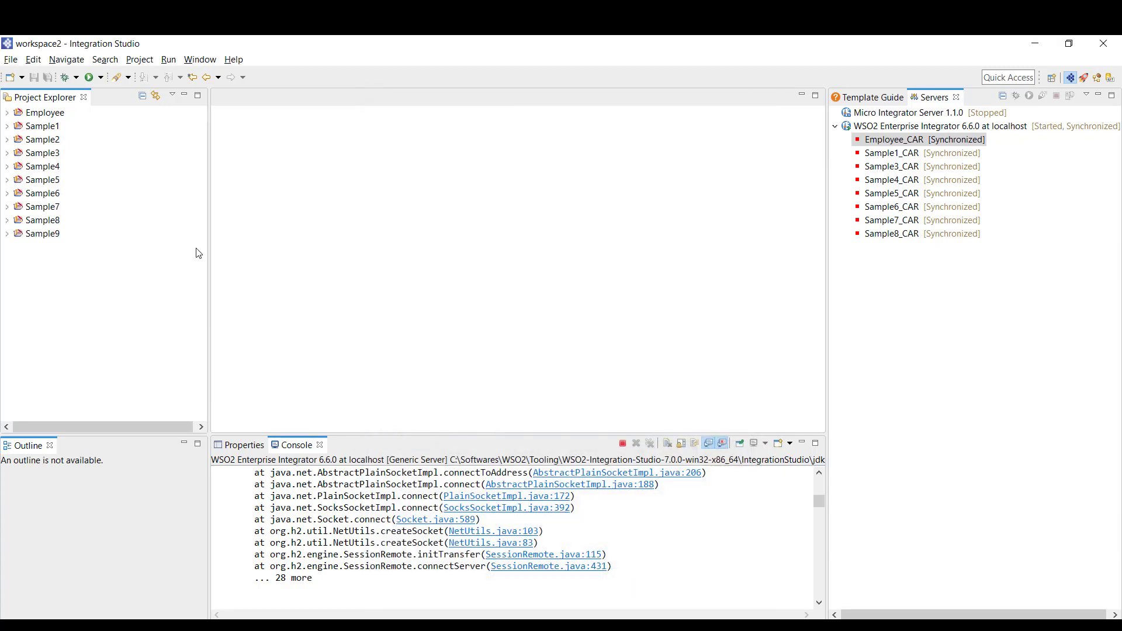
Start a new ESB Config Project in Sample9 named Sample9_ESB
left_click(7, 234)
right_click(43, 233)
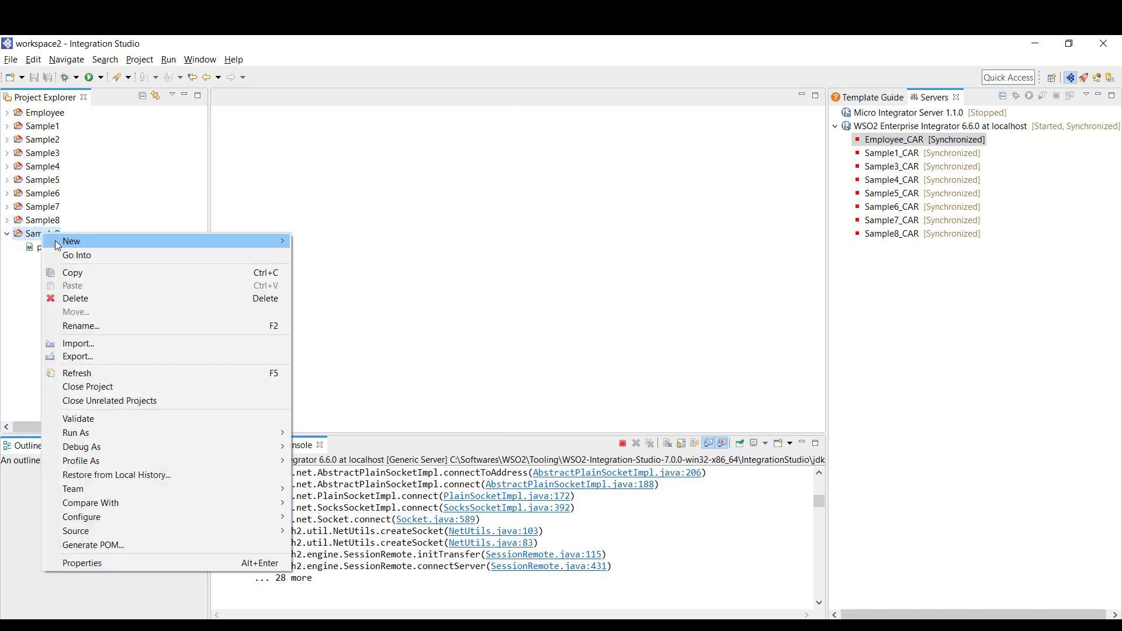
mouse_move(58, 245)
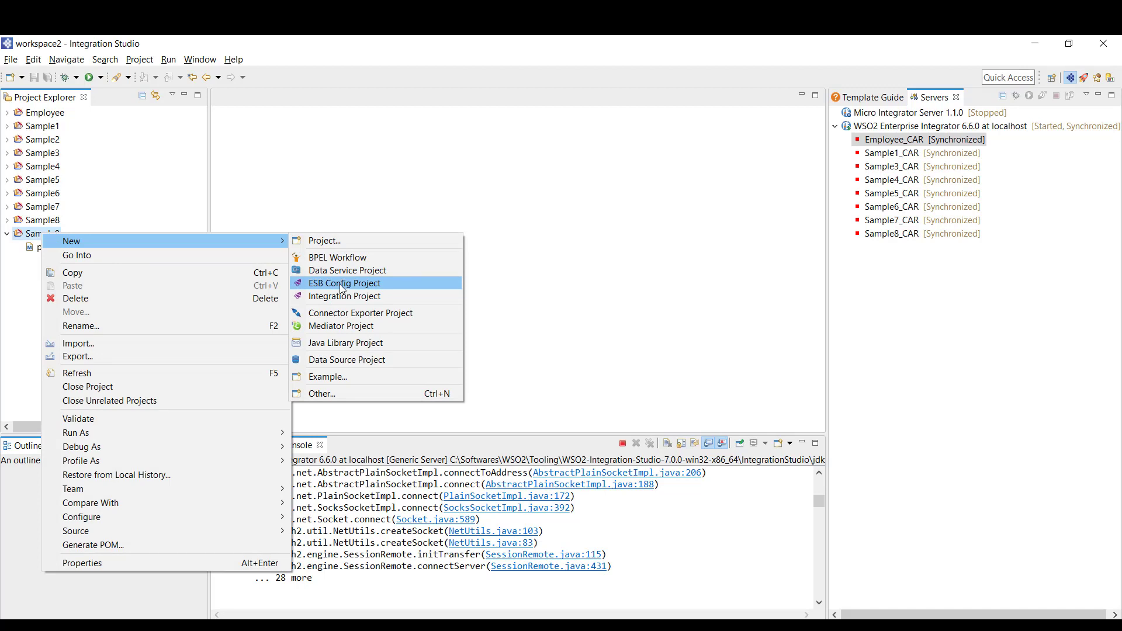
left_click(342, 284)
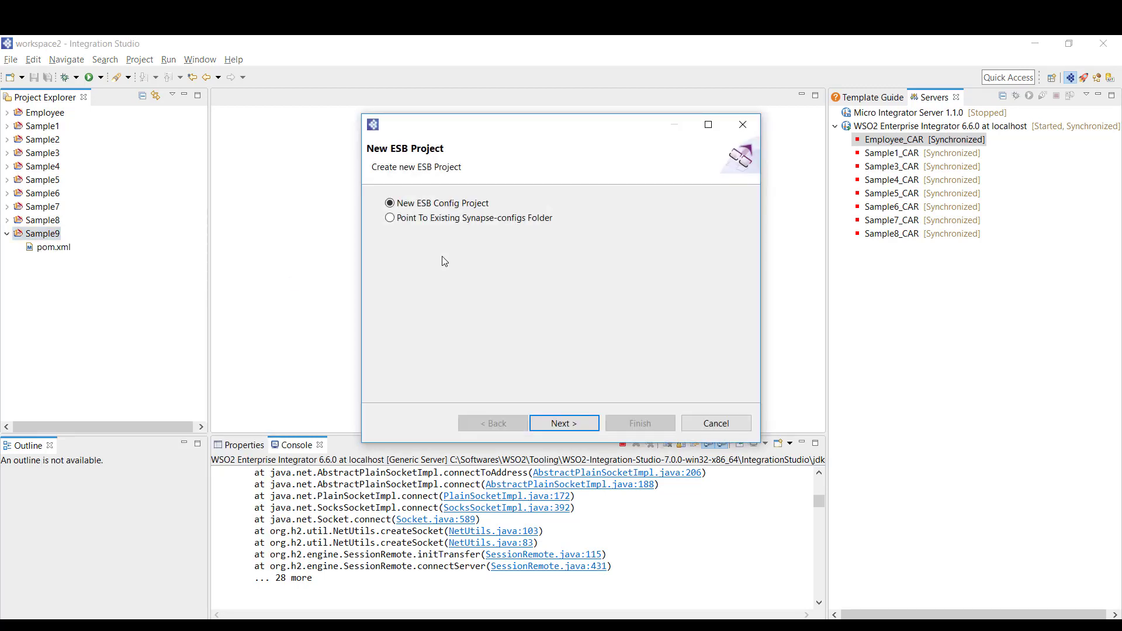
left_click(577, 421)
left_click(453, 203)
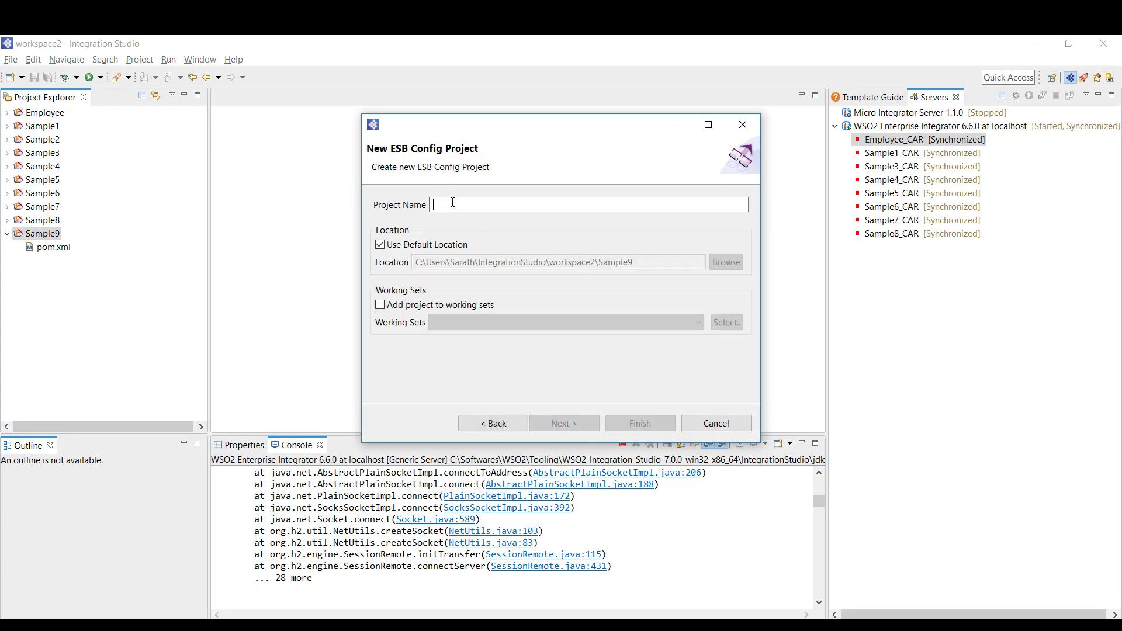
type("Sample")
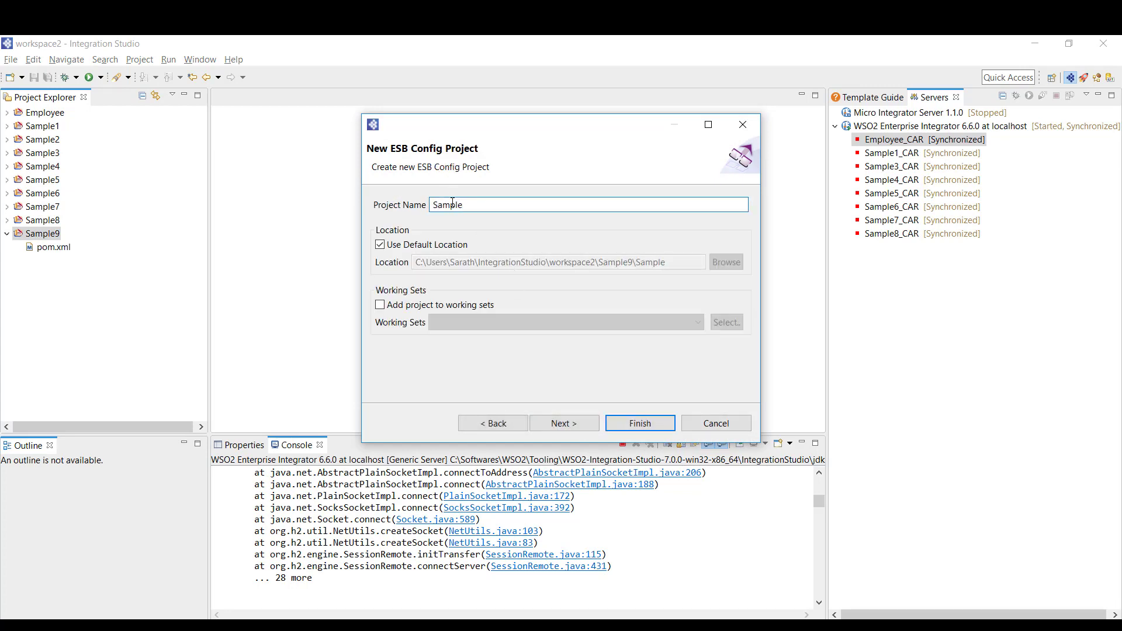
type("9_ESB")
left_click(581, 425)
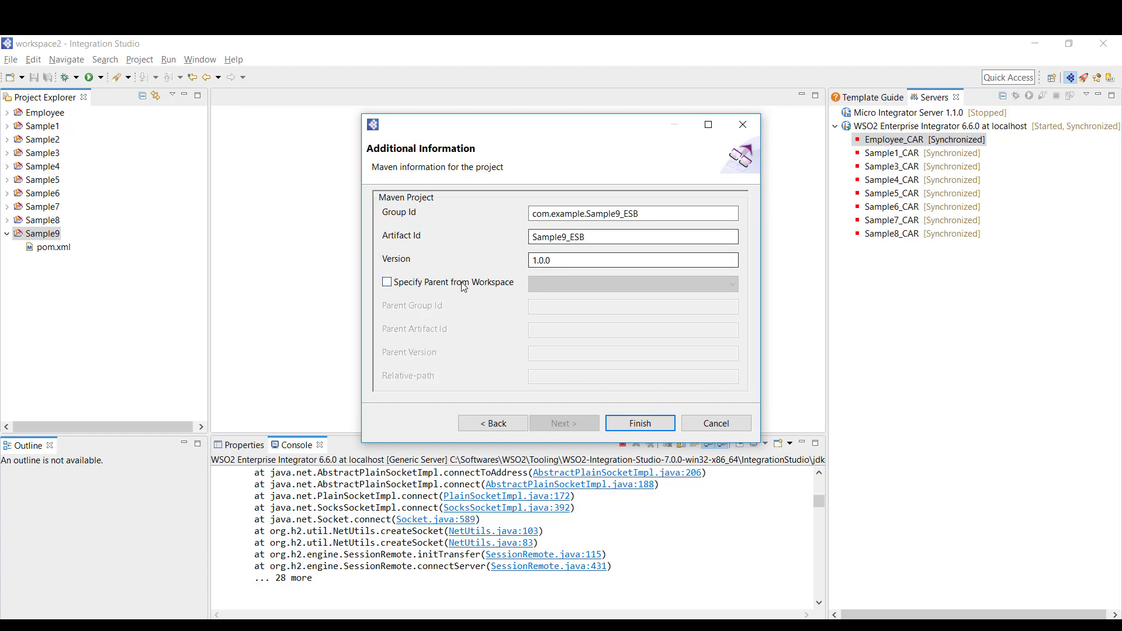
Specify Sample9 from the workspace as the Maven parent and finish creating the project
left_click(387, 282)
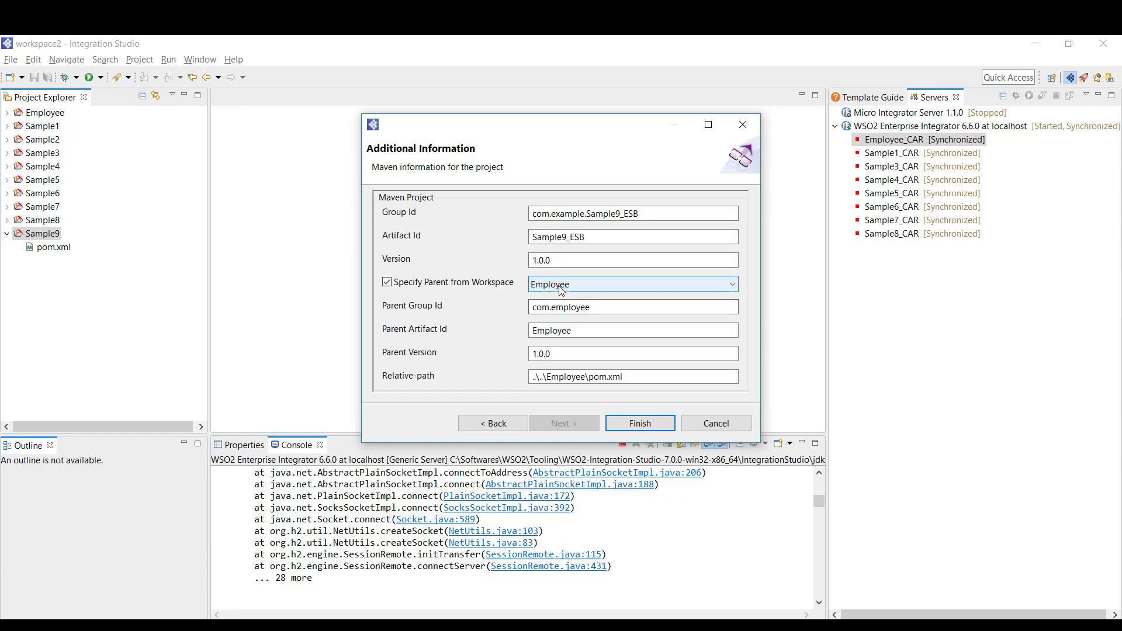
left_click(560, 290)
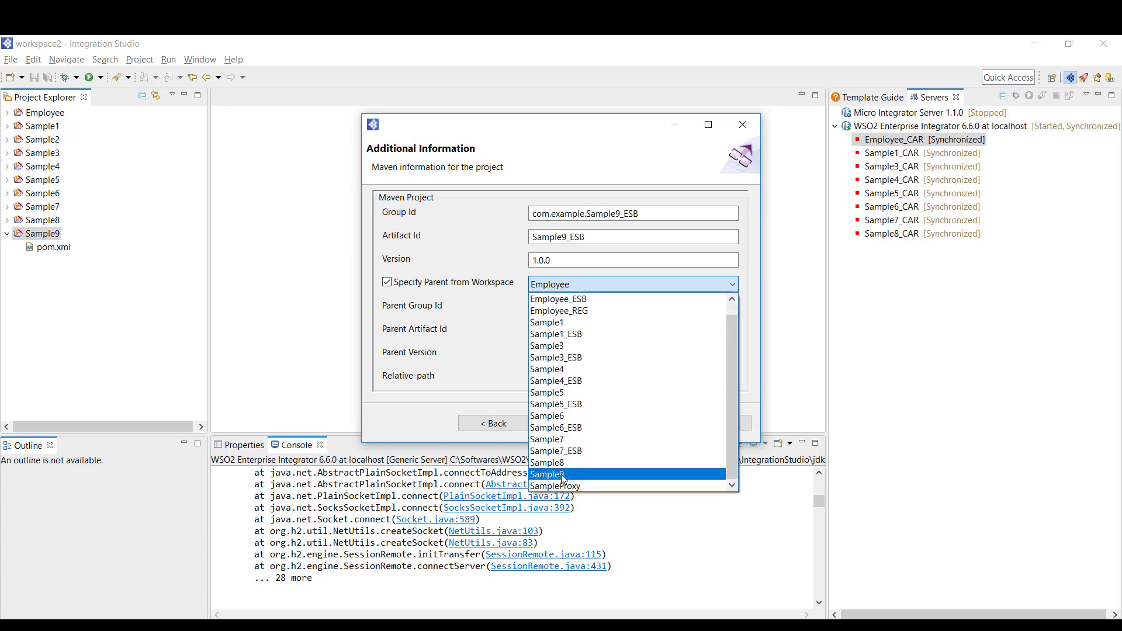
left_click(561, 474)
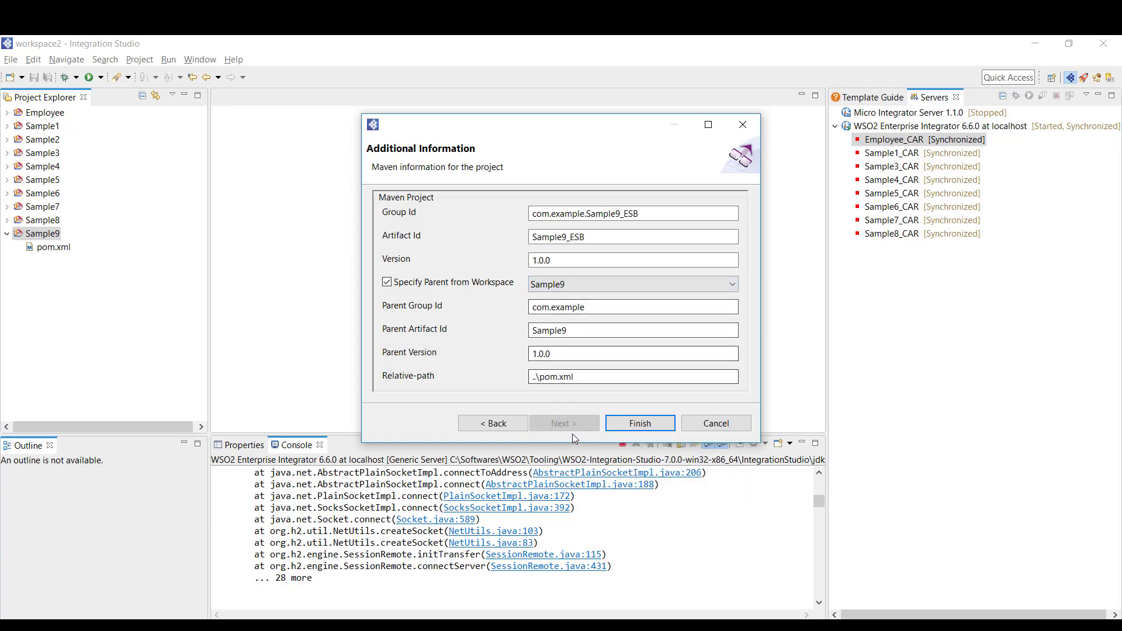
left_click(649, 424)
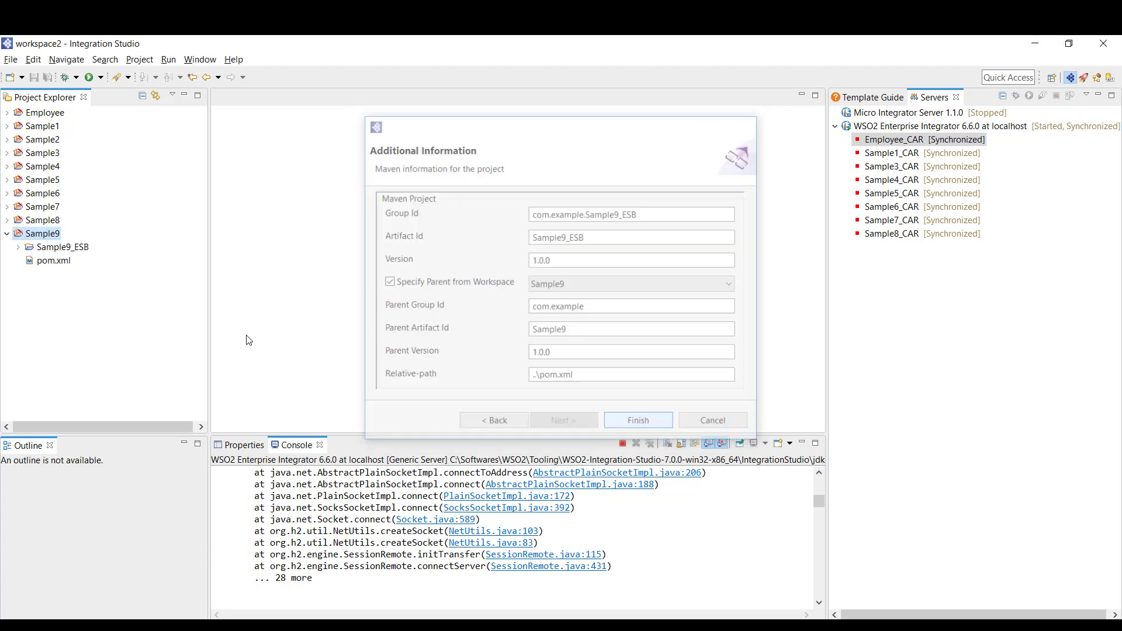
Expand Sample9_ESB through src, main and synapse-config to the proxy-services folder
left_click(18, 248)
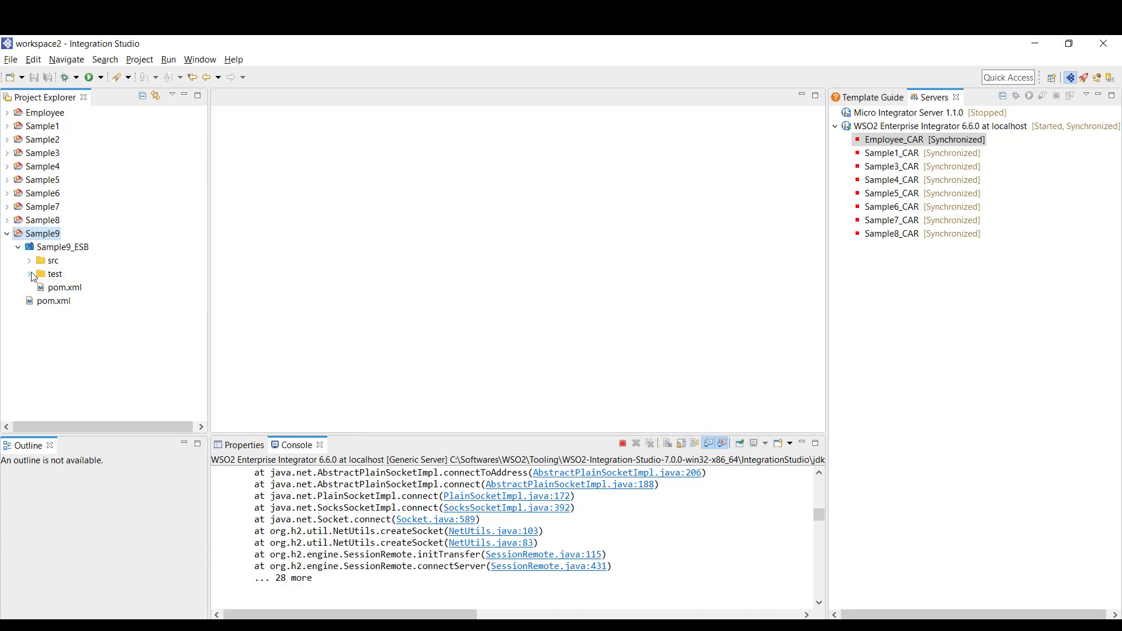
left_click(29, 261)
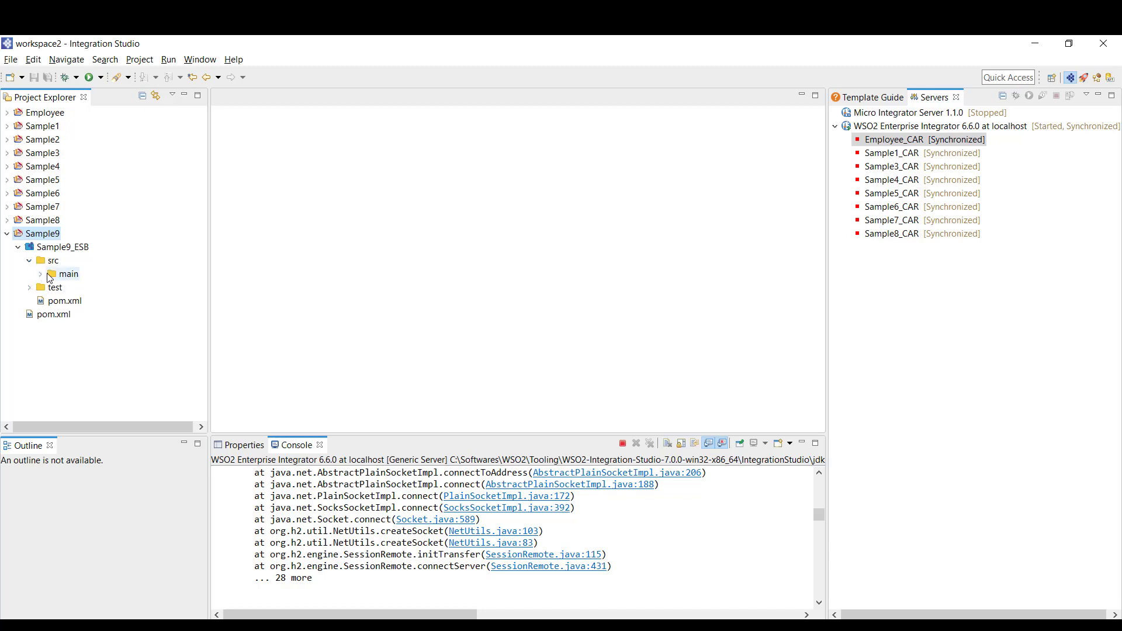
left_click(42, 275)
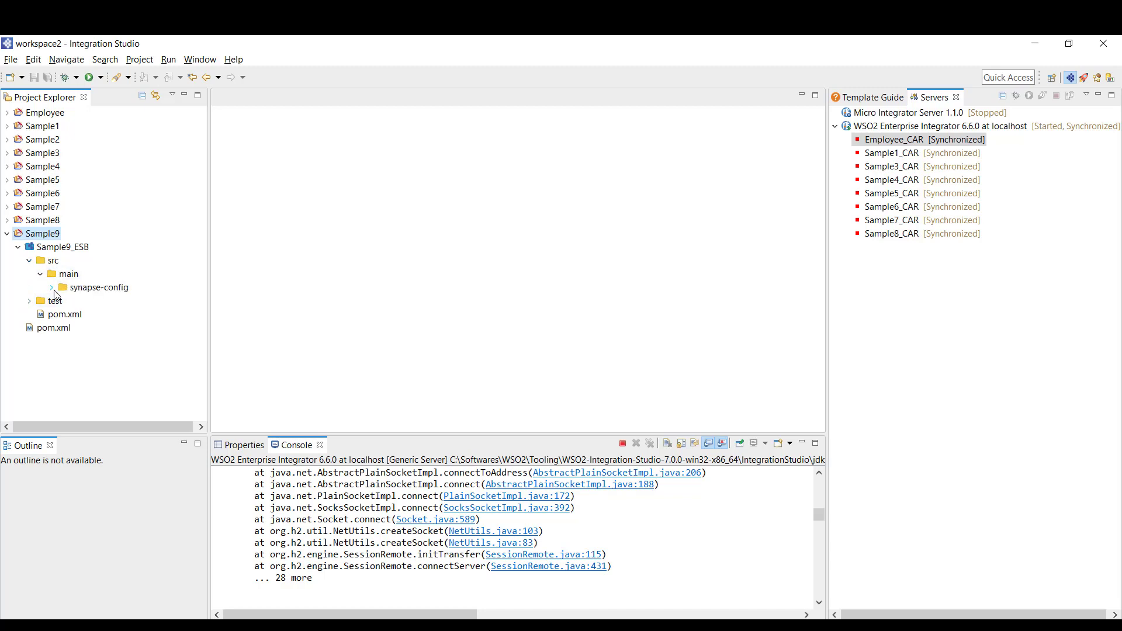
left_click(52, 288)
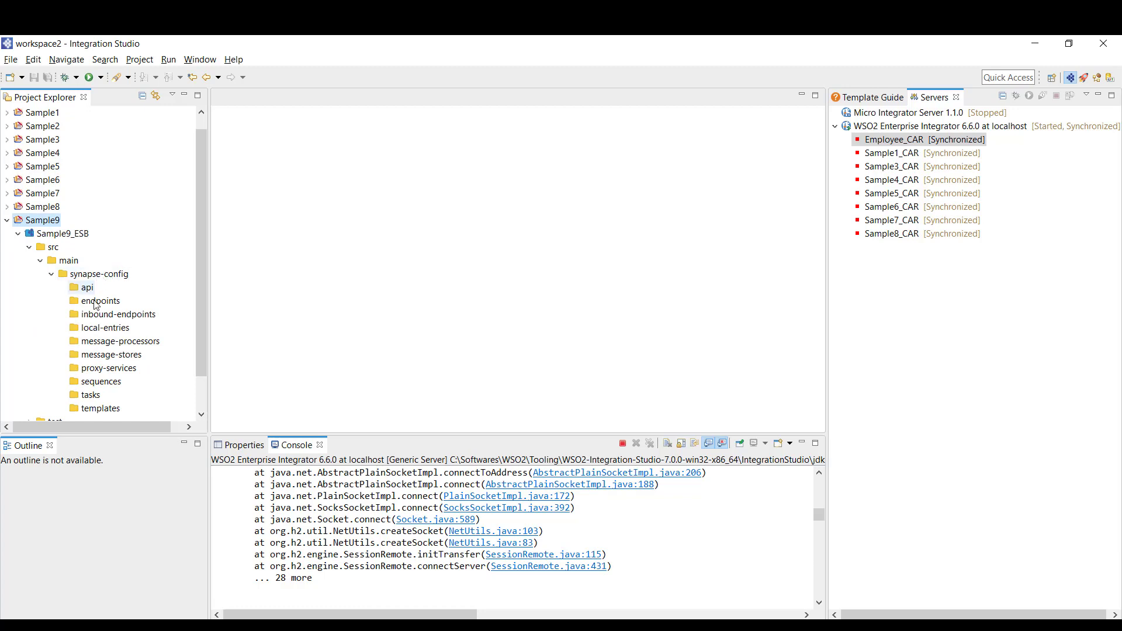
left_click(101, 372)
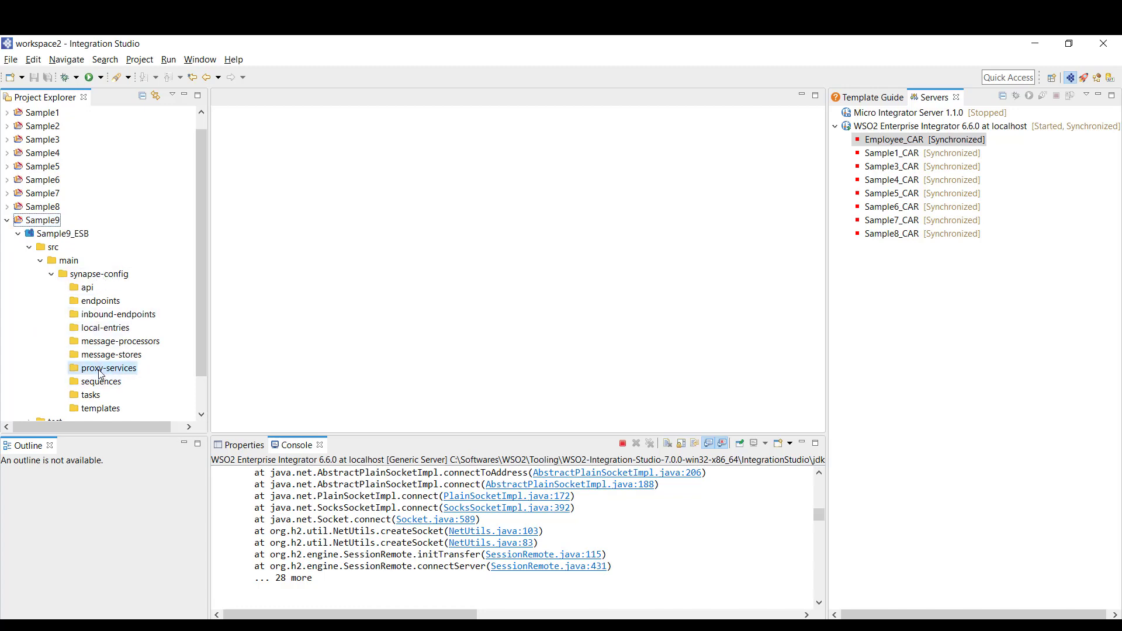
Start a new custom Proxy Service in proxy-services named Sample9_Proxy
right_click(101, 374)
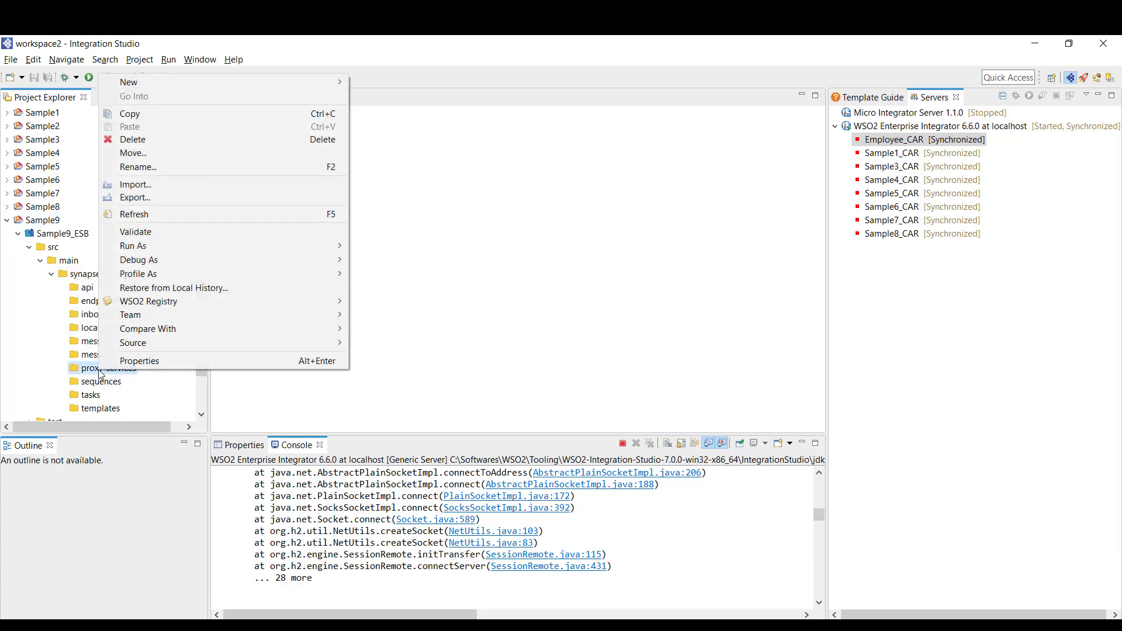
mouse_move(177, 78)
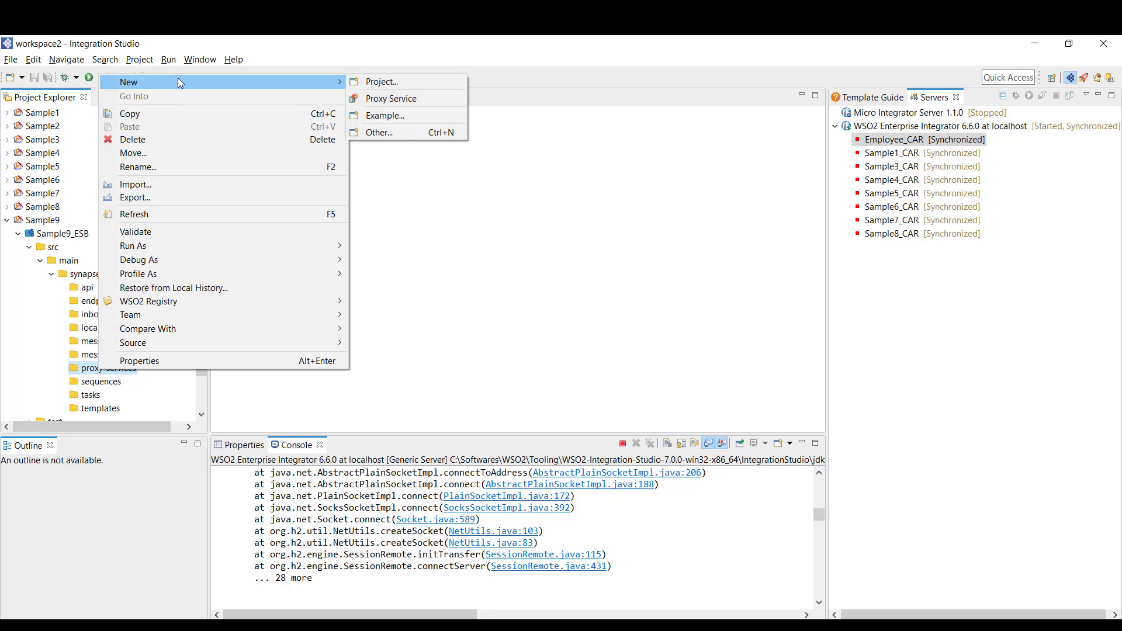
left_click(397, 99)
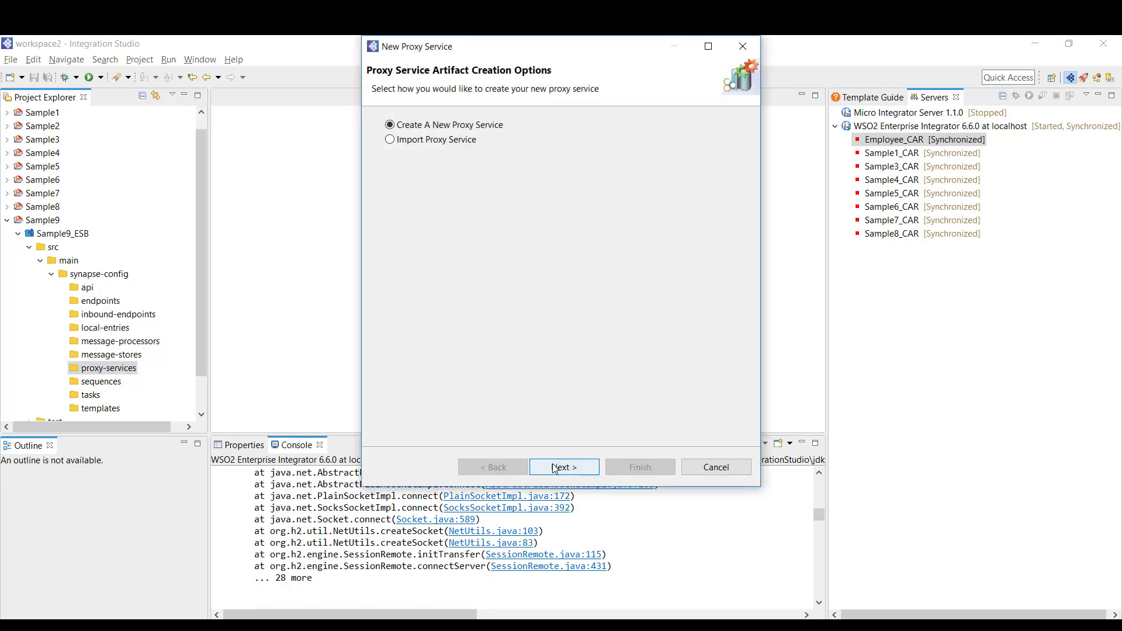
left_click(555, 468)
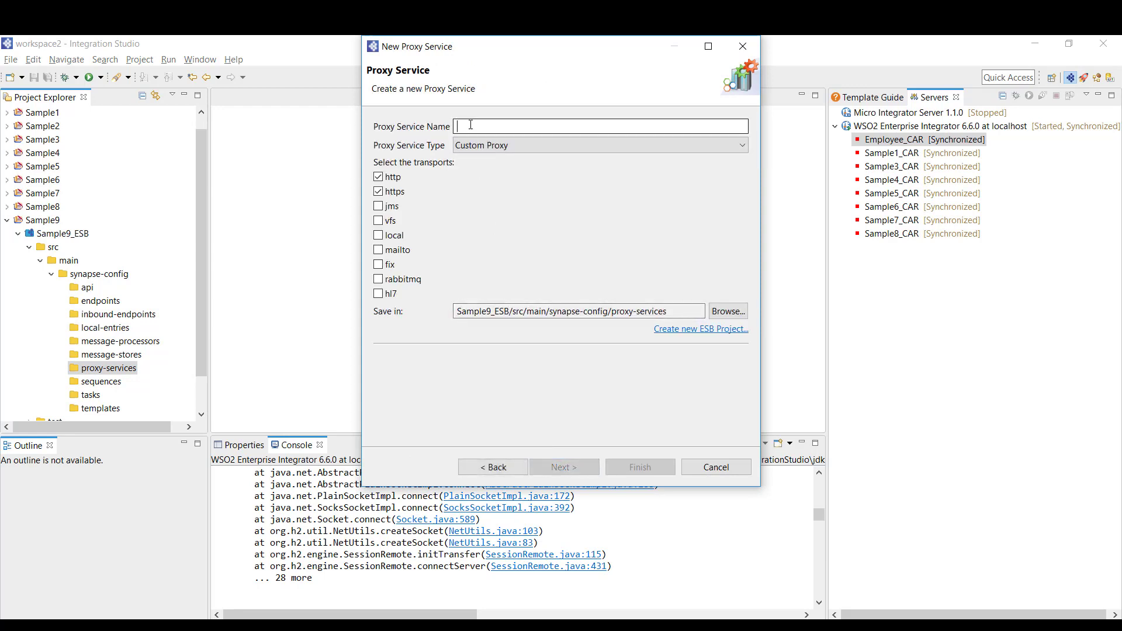
type("Sample9_Proxy")
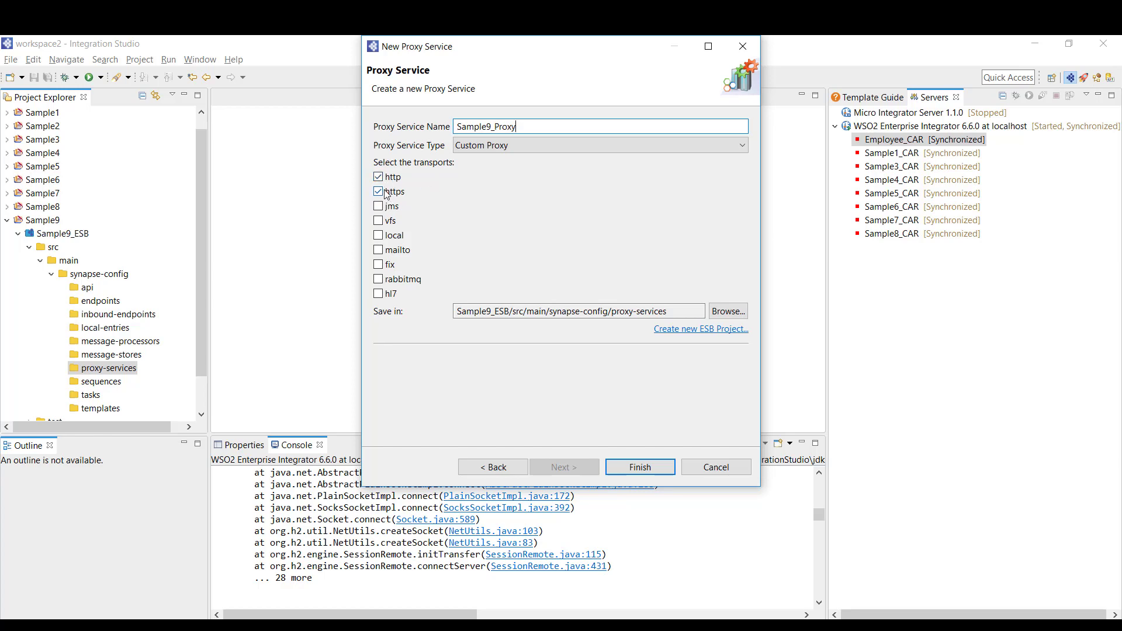
Finish creating Sample9_Proxy and place a PayloadFactory mediator in its flow
left_click(640, 468)
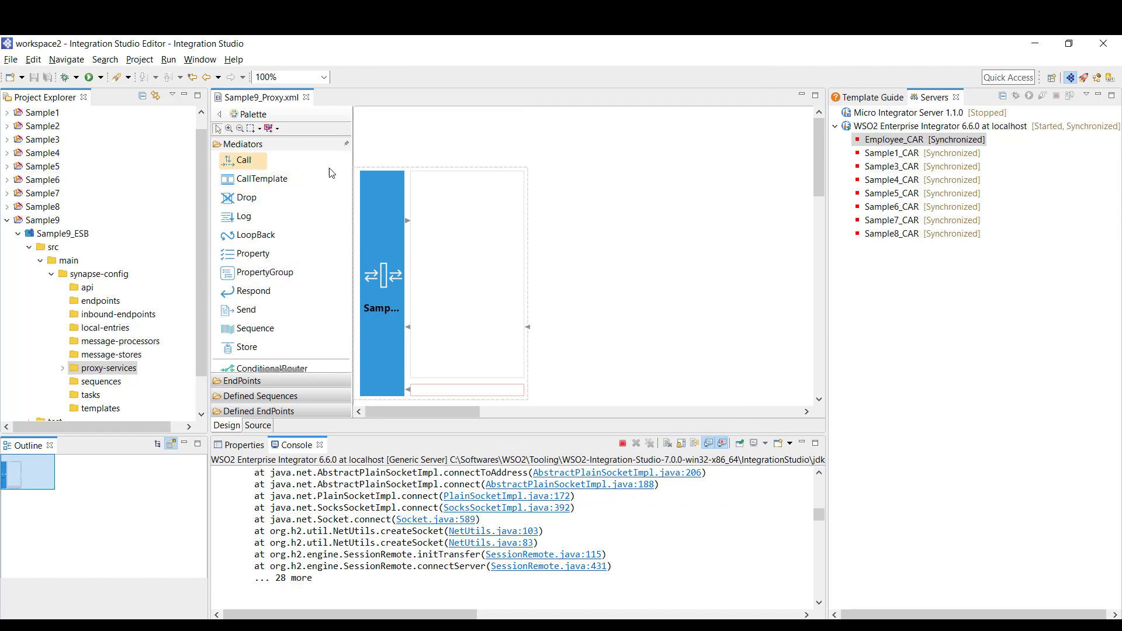
scroll(444, 297, "down", 1)
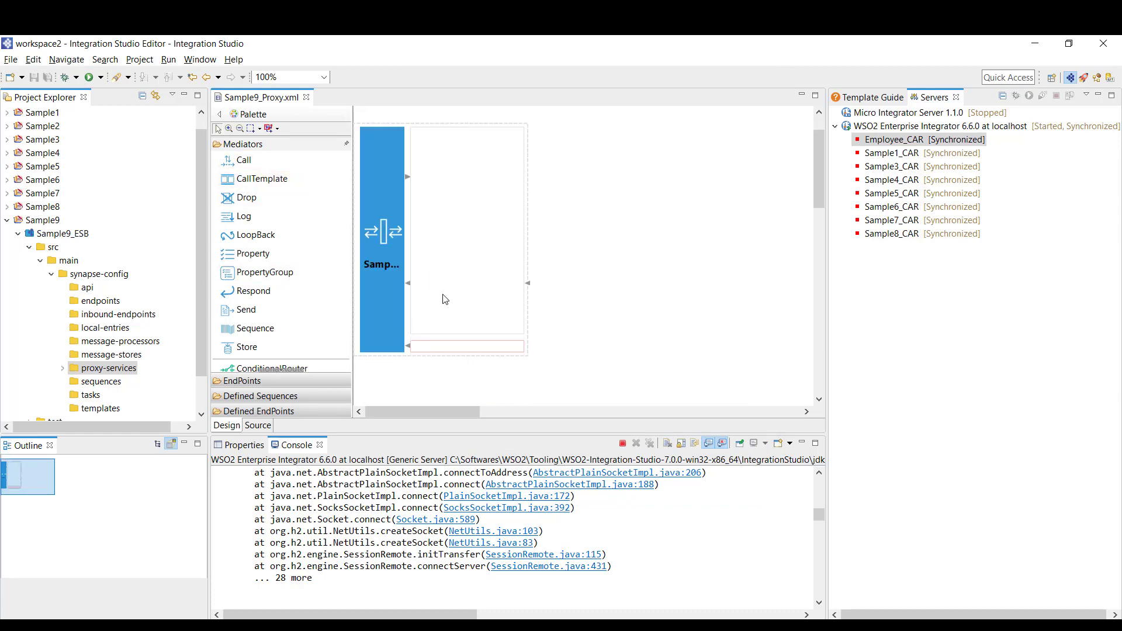
left_click(284, 296)
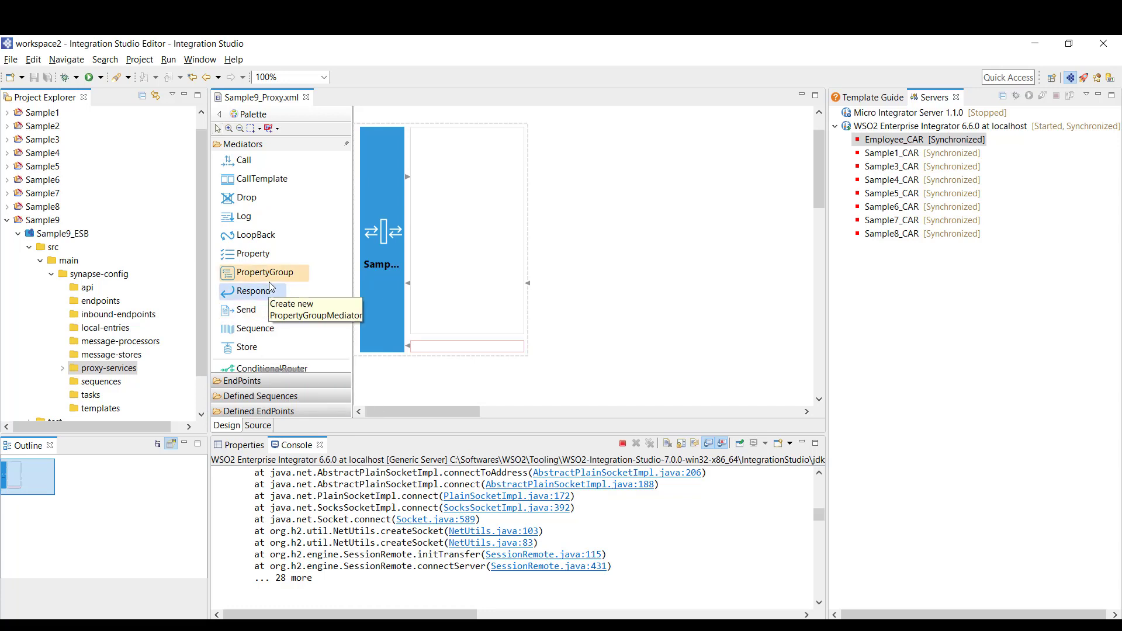
scroll(281, 318, "down", 1)
scroll(281, 319, "down", 3)
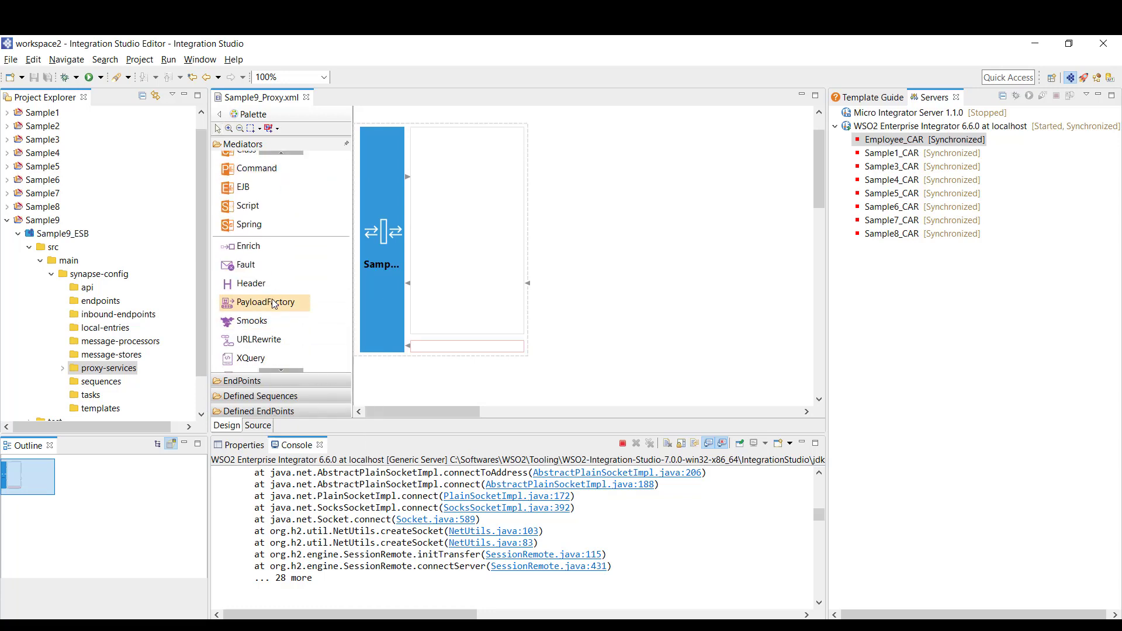
left_click_drag(275, 303, 433, 181)
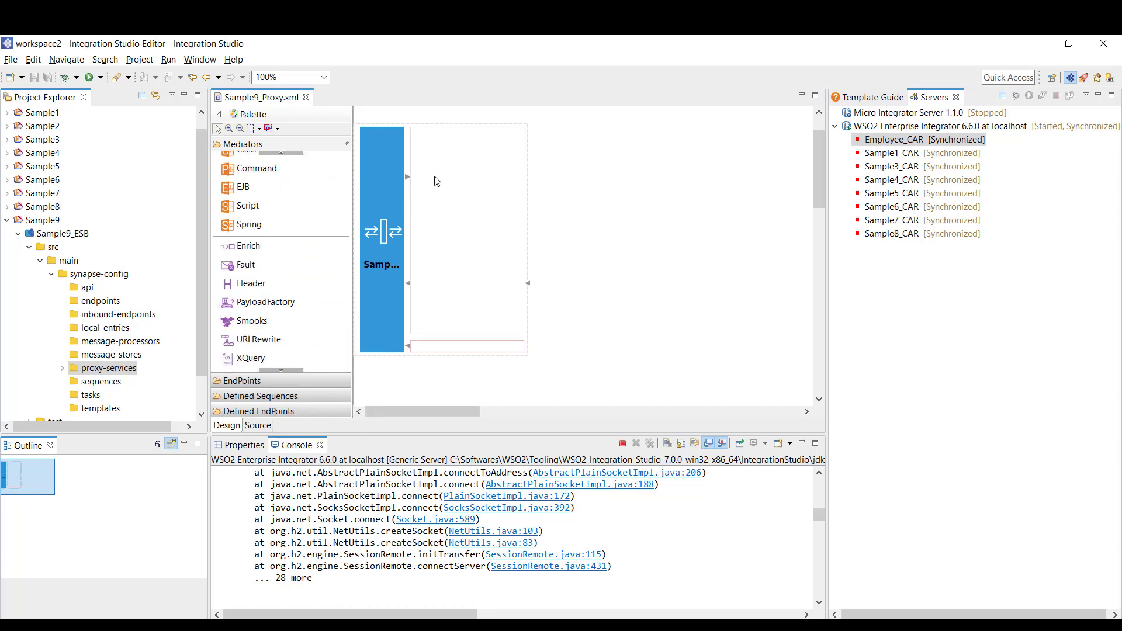
left_click_drag(246, 303, 428, 182)
Replace the PayloadFactory's inline payload with <Status>Success</Status>
left_click(244, 446)
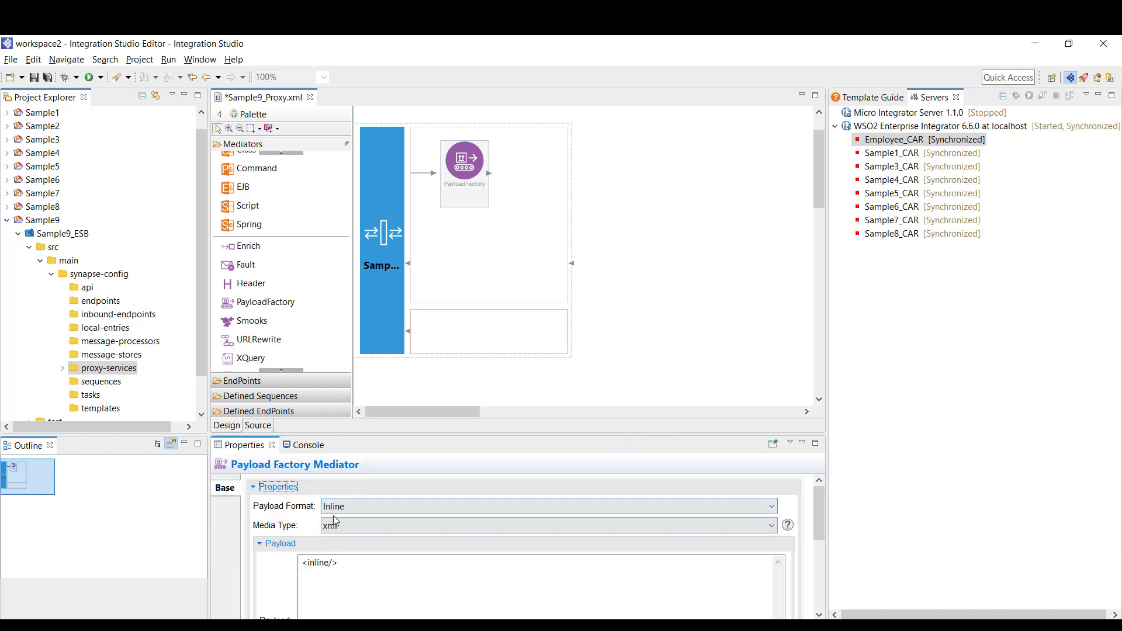
left_click(345, 566)
key("ctrl+a")
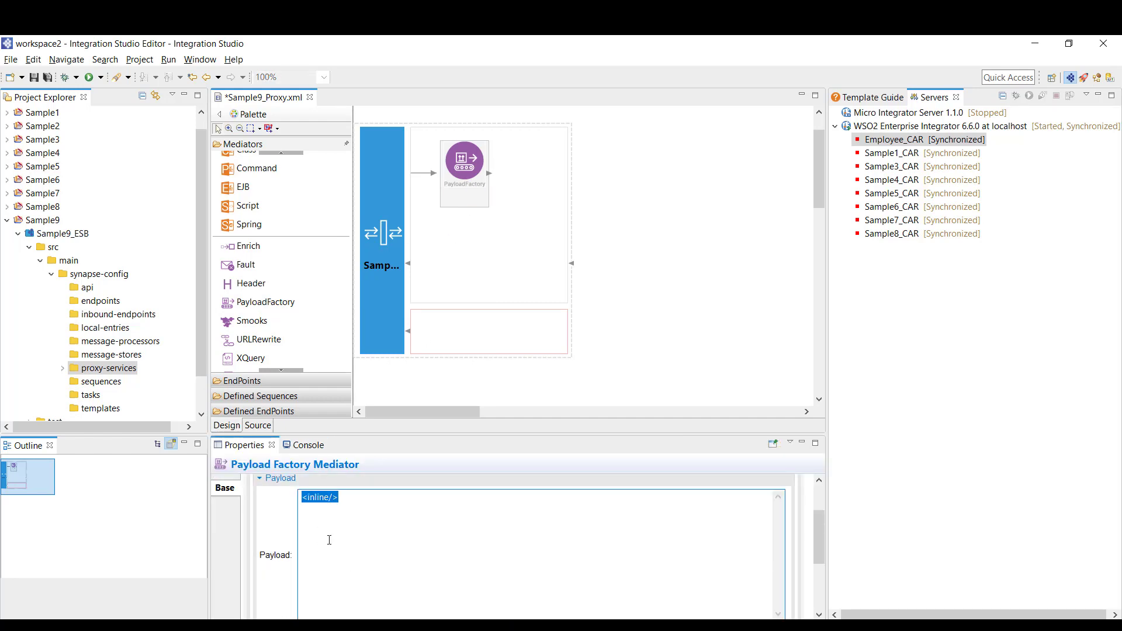
type("<Staus")
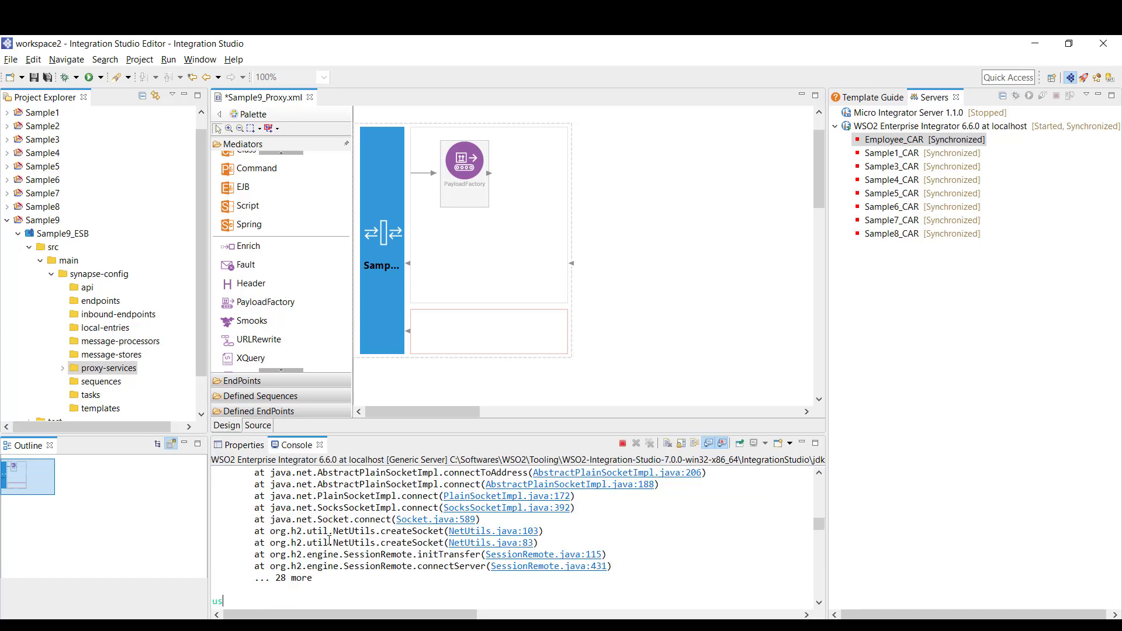
left_click(243, 444)
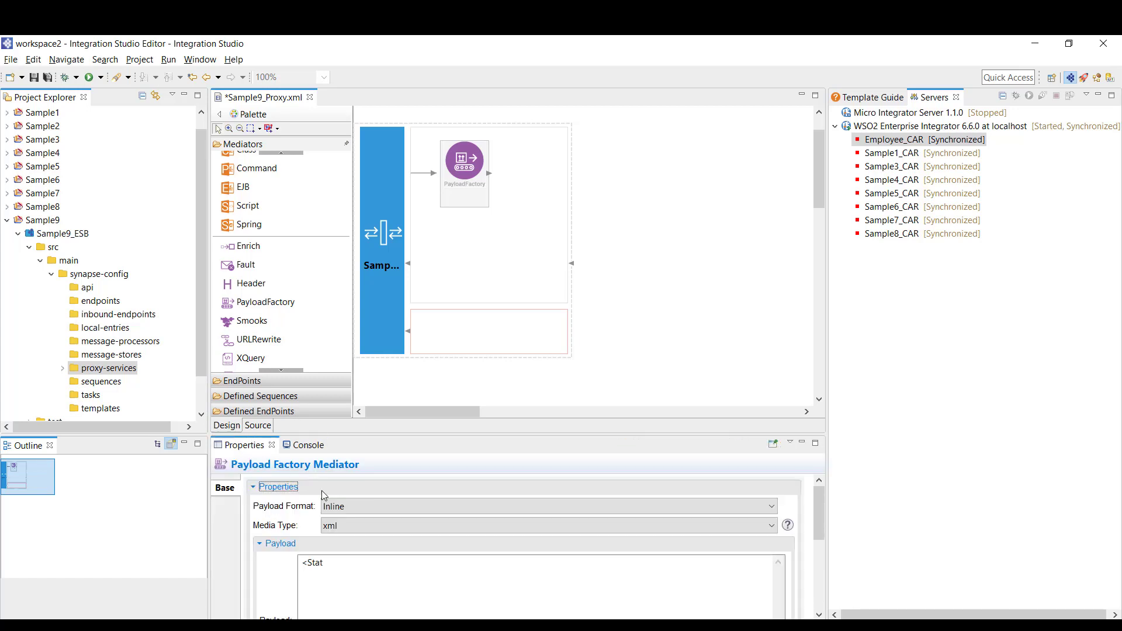
left_click(354, 558)
type("tatus>")
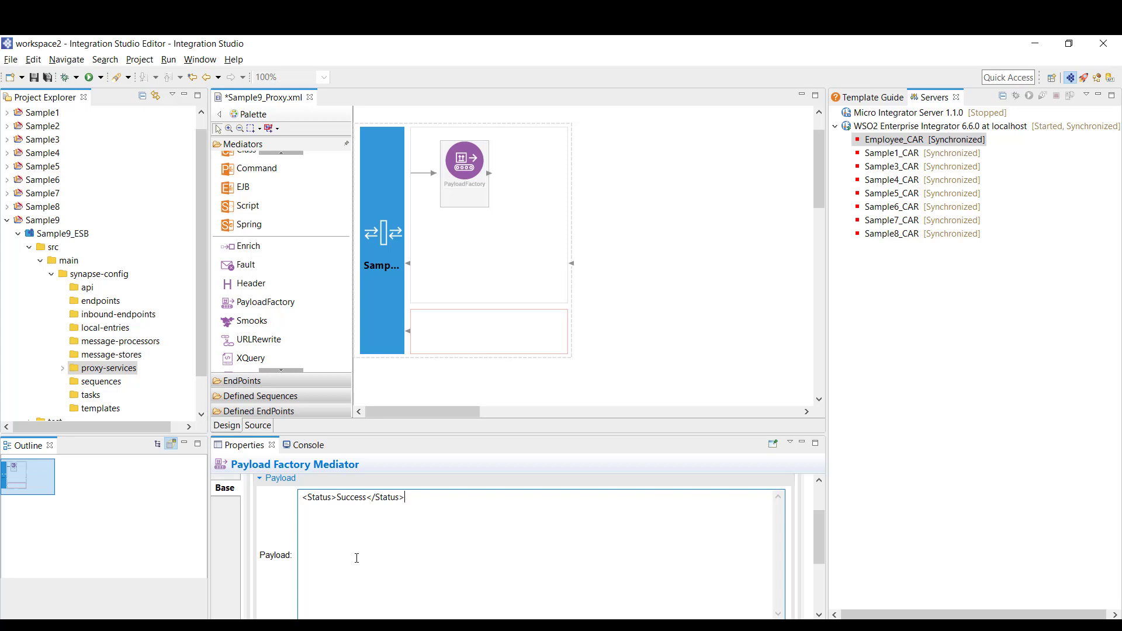
mouse_move(818, 521)
left_mouse_down()
mouse_move(818, 532)
mouse_move(817, 518)
left_mouse_up()
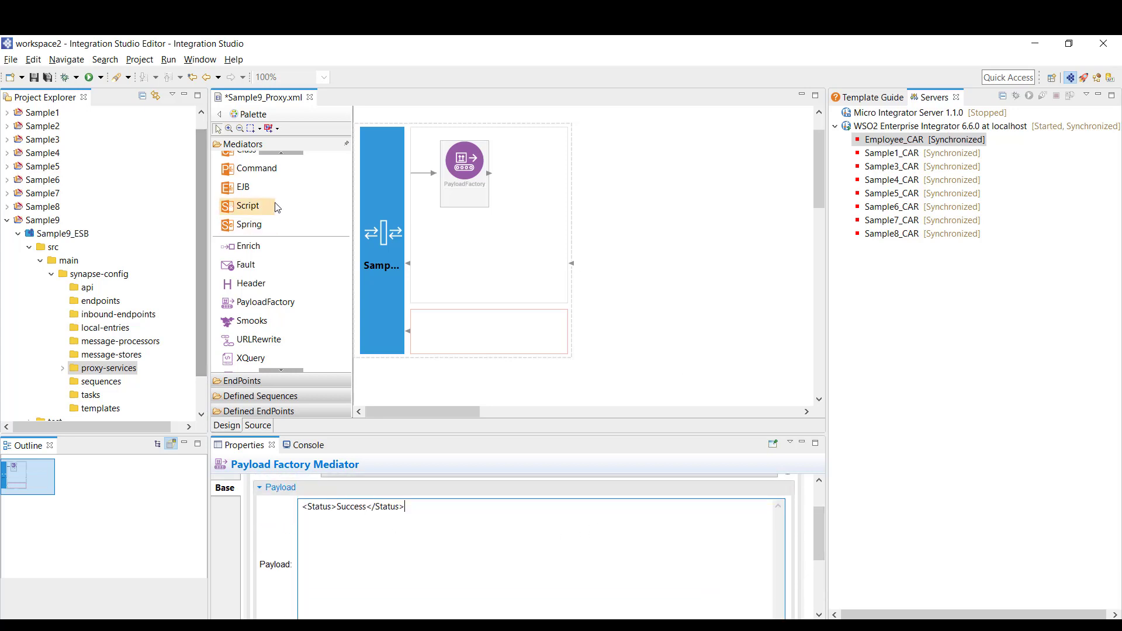
Add a Respond mediator after the PayloadFactory and save the proxy service
scroll(278, 185, "up", 3)
scroll(278, 184, "up", 3)
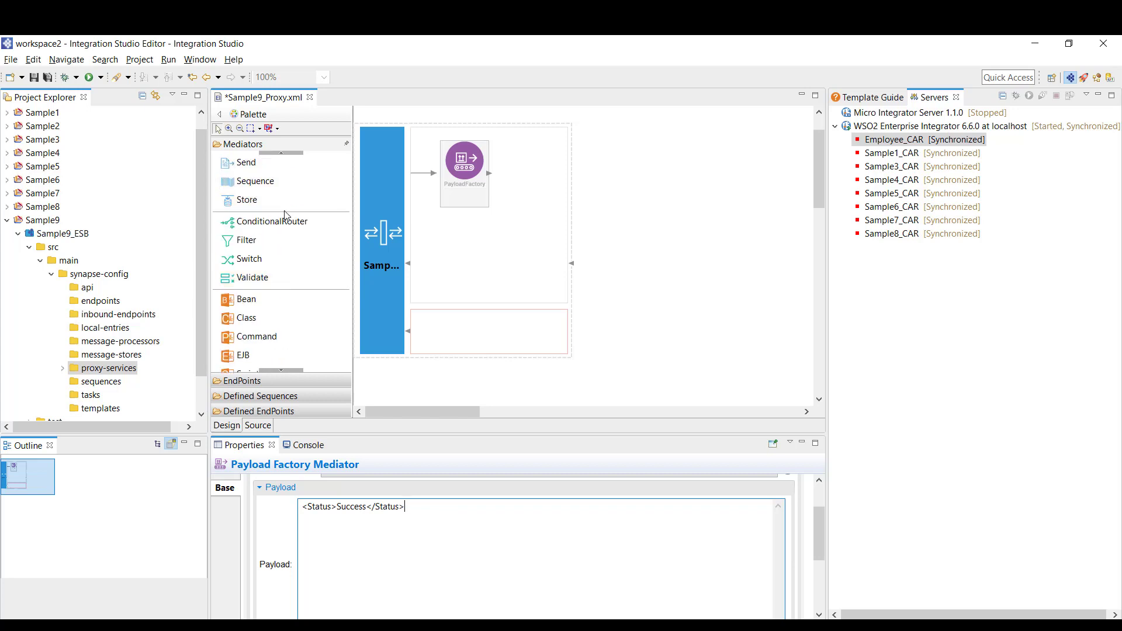
left_click(257, 228)
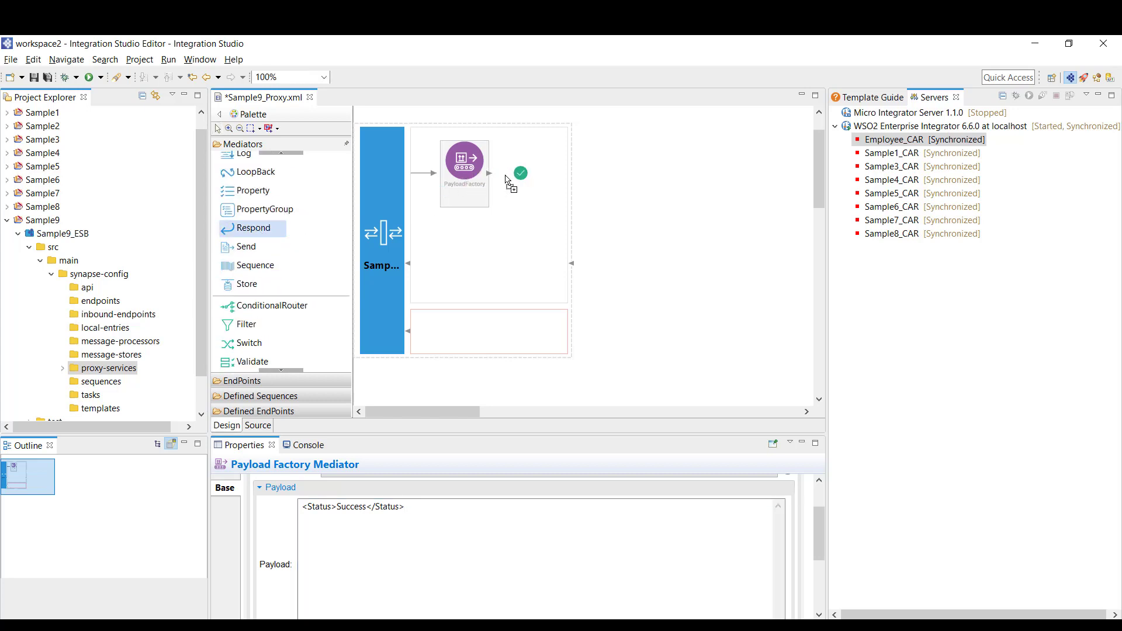
left_click(513, 176)
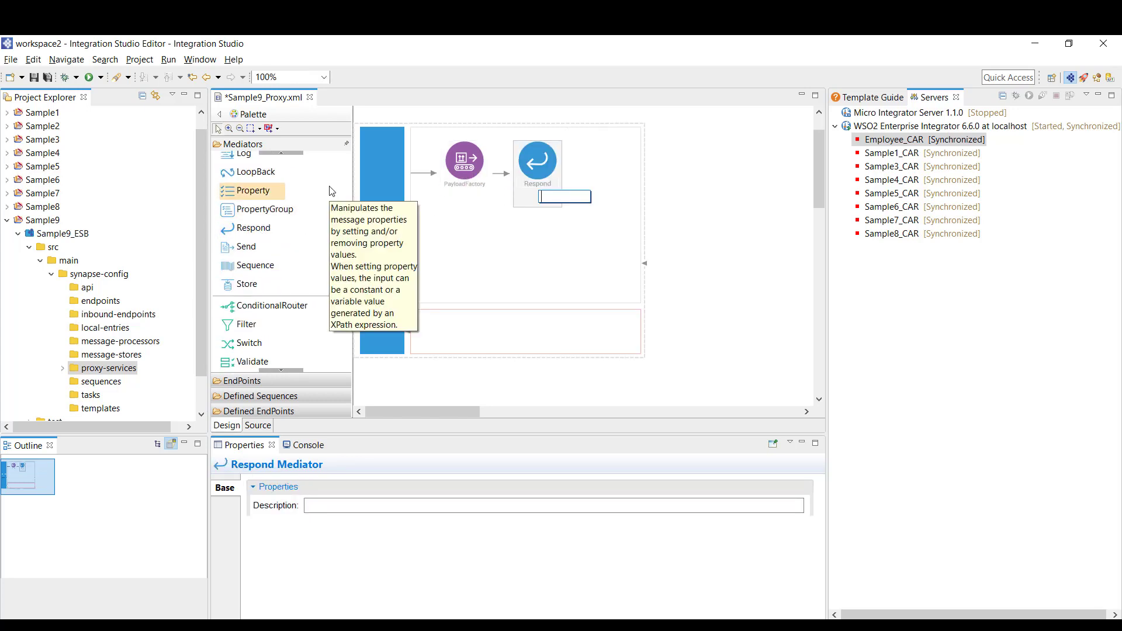
key("ctrl+s")
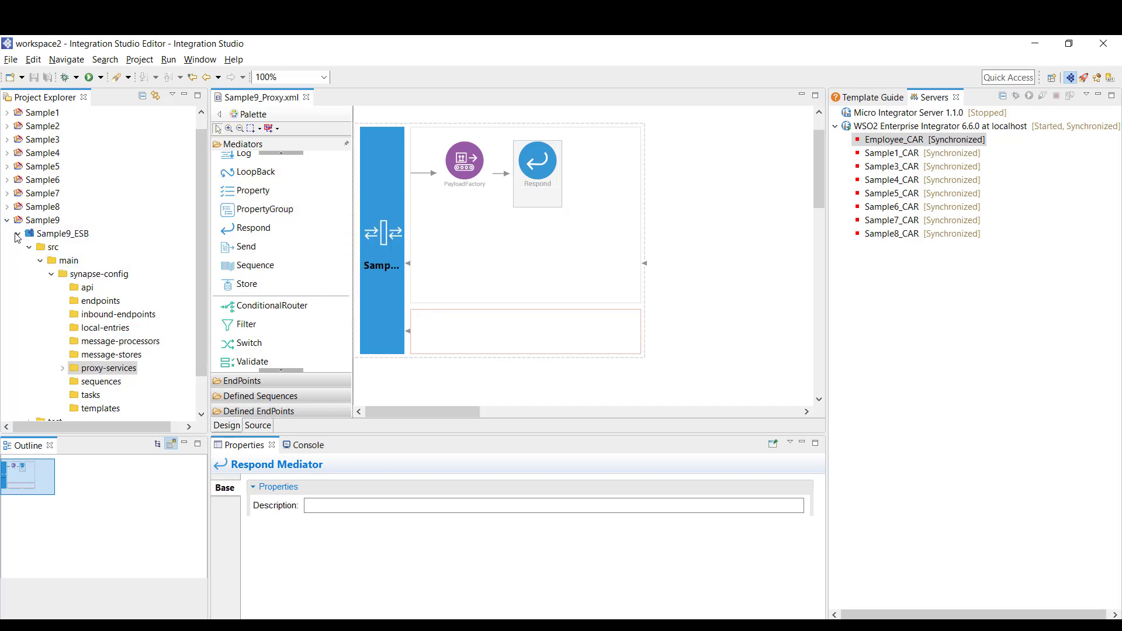
left_click(18, 234)
Choose the Composite Application Project wizard from Sample9's New > Other list, filtered by 'comp'
right_click(53, 233)
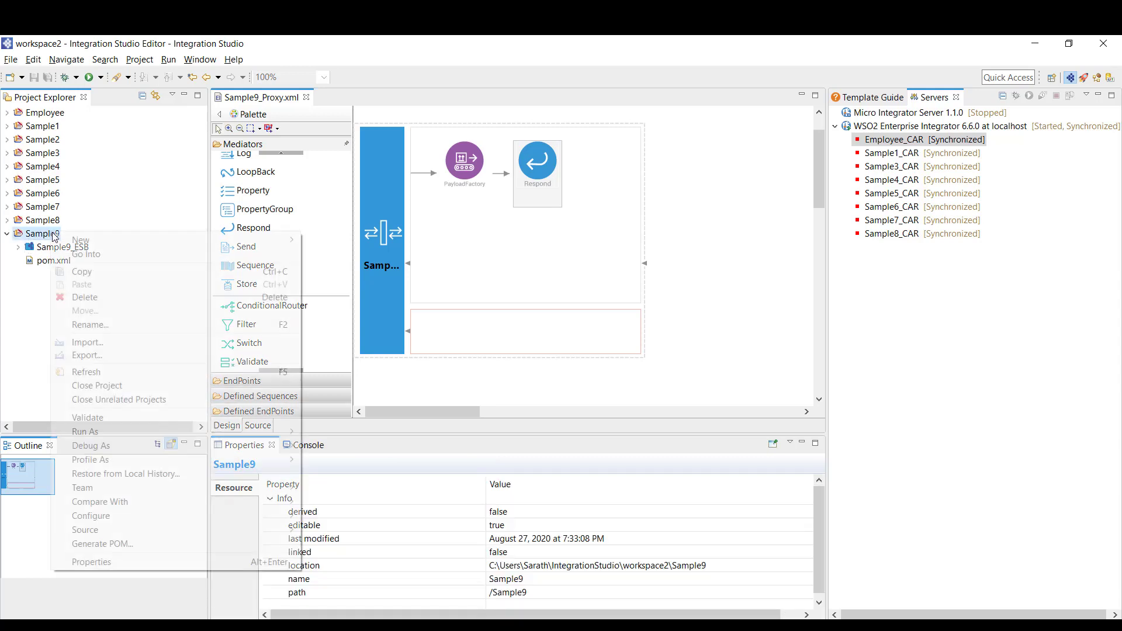
mouse_move(66, 243)
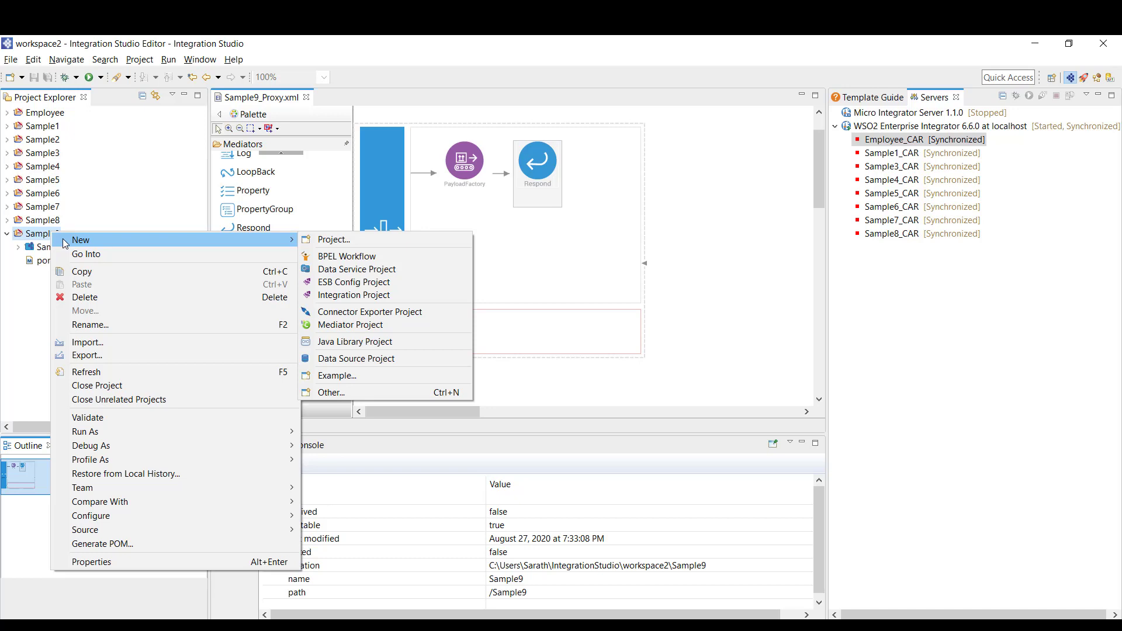
left_click(345, 393)
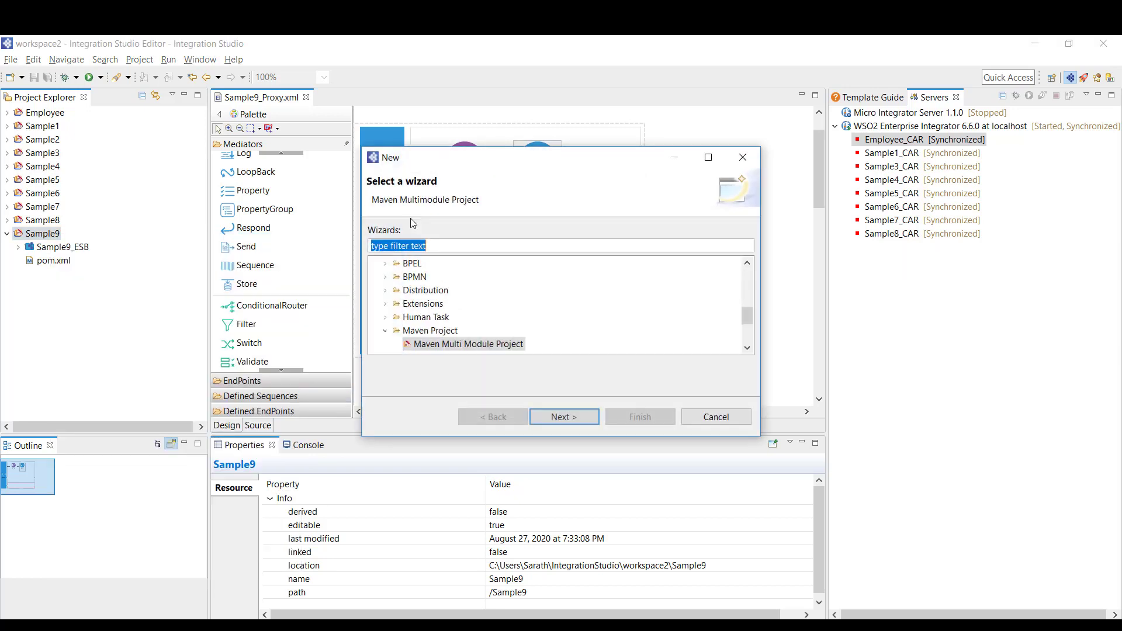
type("car")
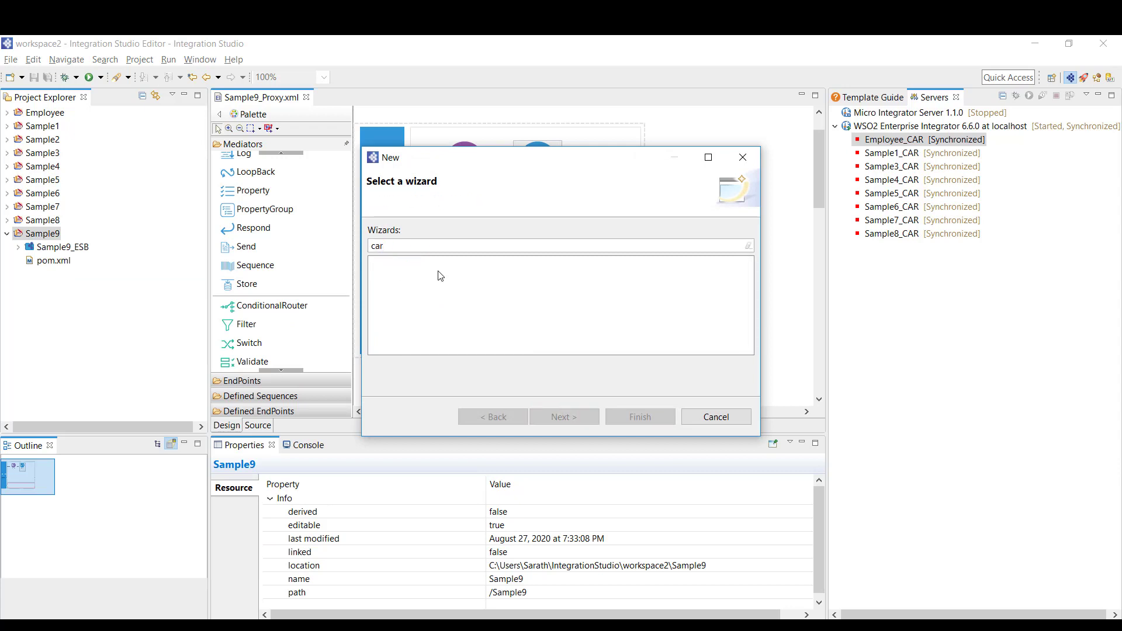
key("BackSpace")
key("BackSpace")
type("ompo")
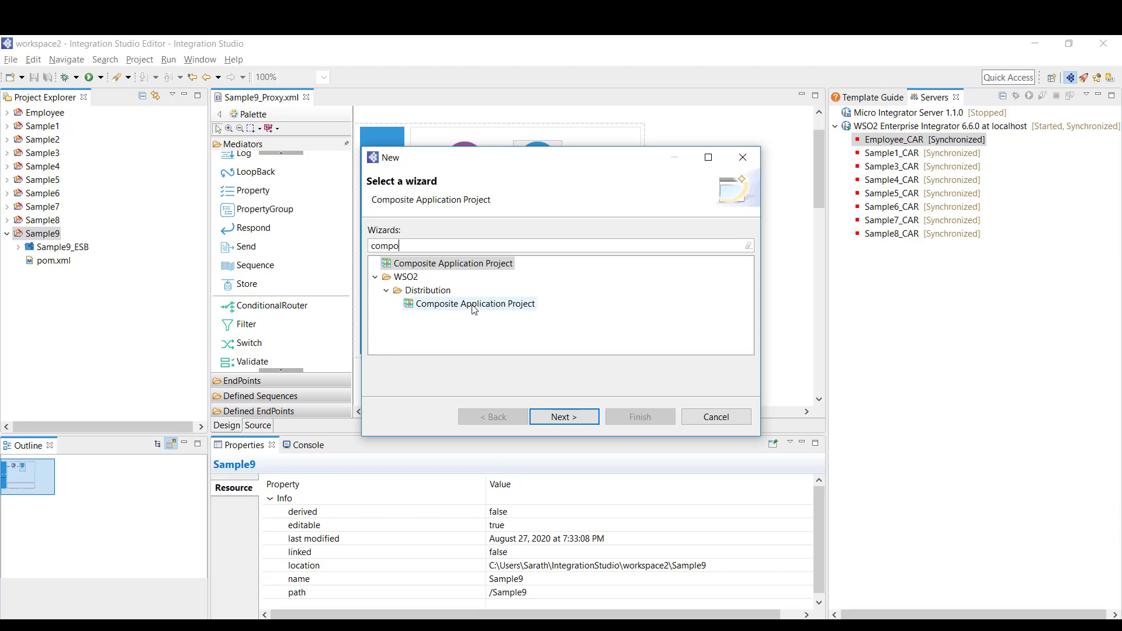
left_click(474, 305)
left_click(559, 422)
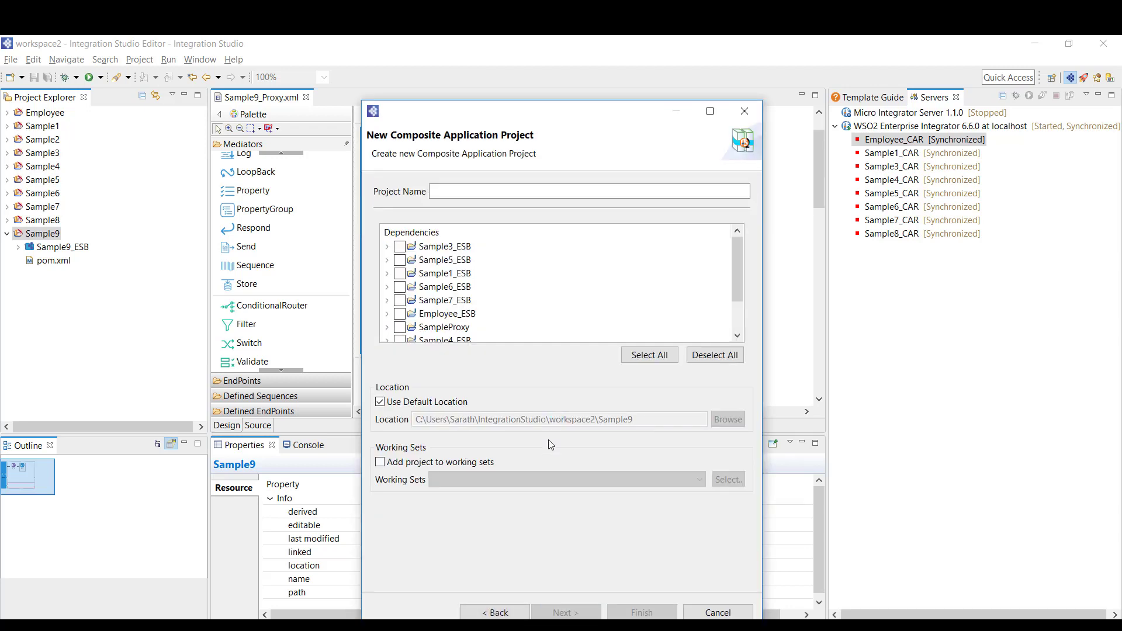
Include Sample9_ESB as a dependency and name the project Sample9_CAR
scroll(439, 300, "down", 1)
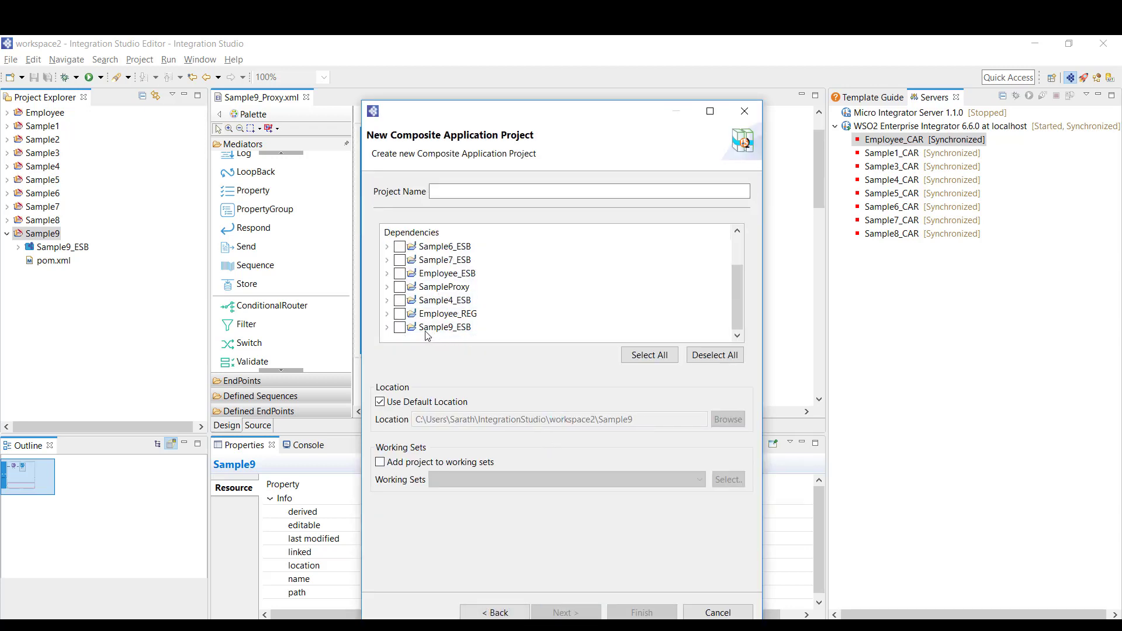
left_click(399, 327)
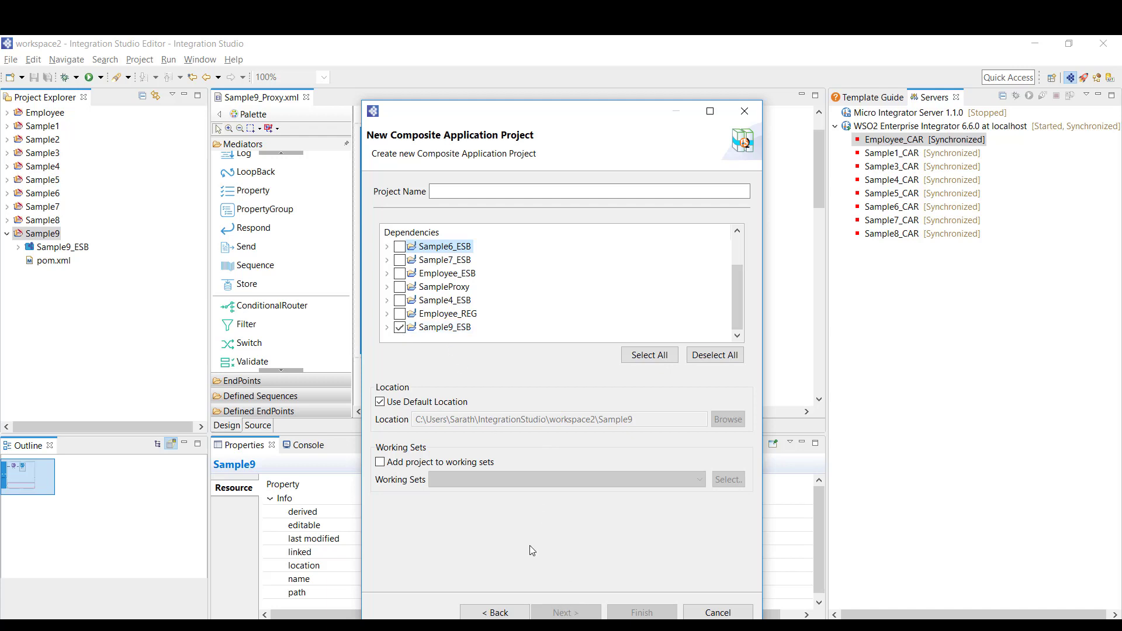
left_click(454, 192)
type("Sam")
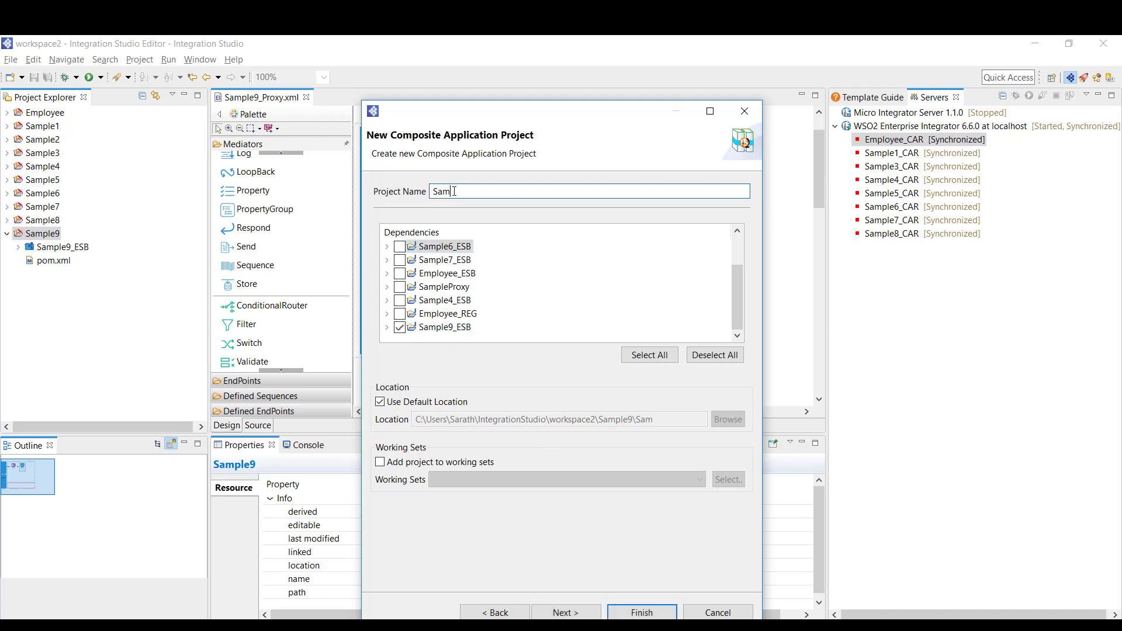
type("ple9")
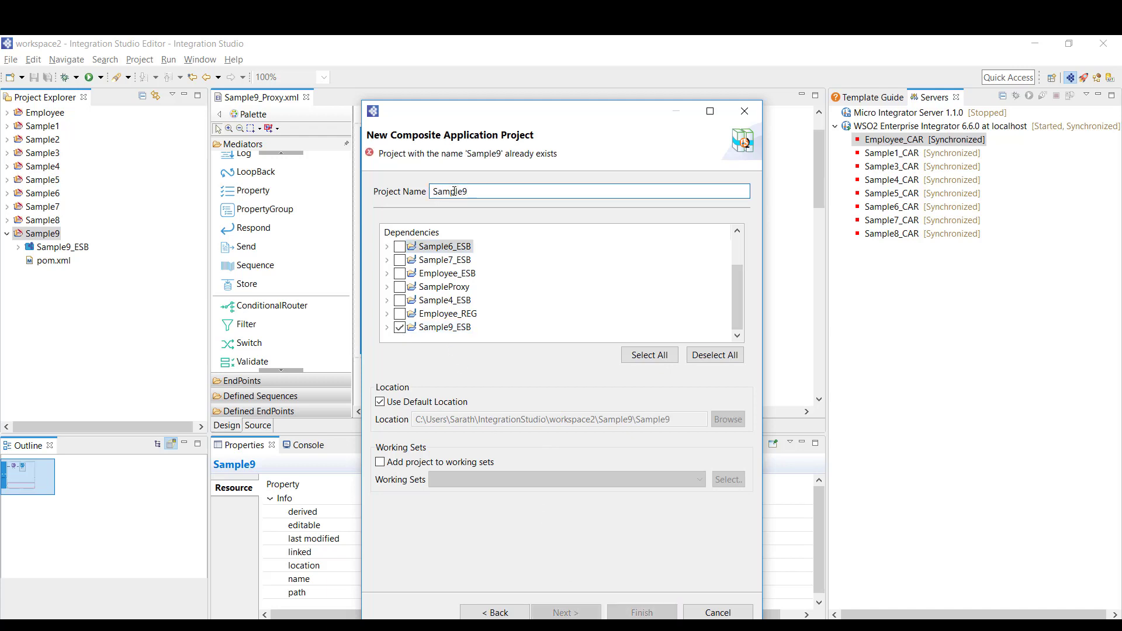
type("_CAR")
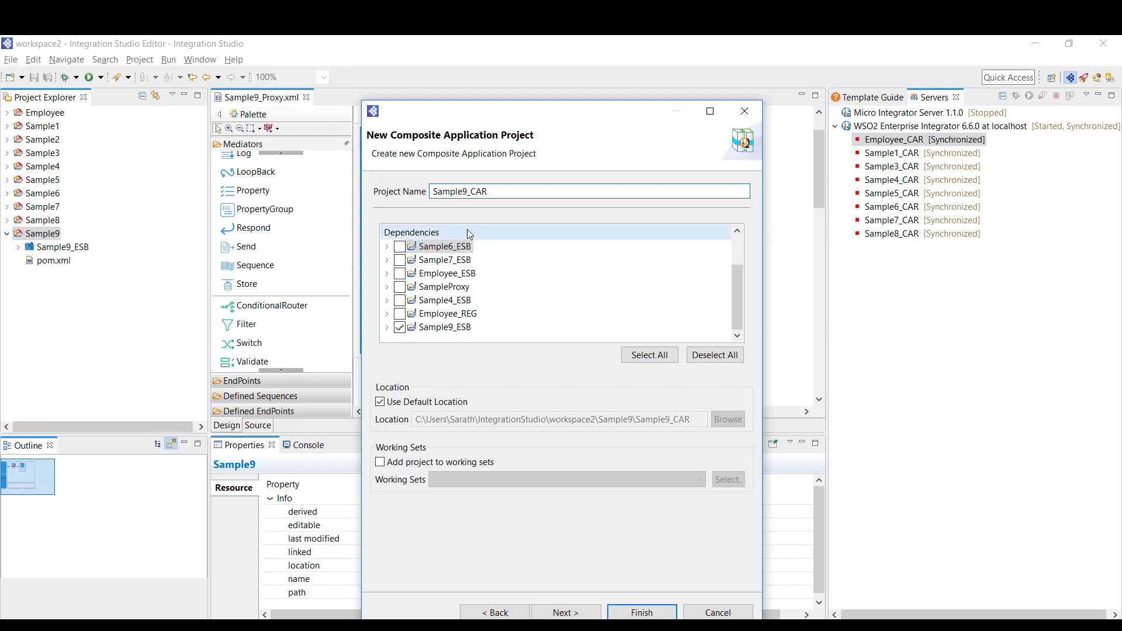
Set Sample9 as the workspace parent project and create Sample9_CAR
left_click(565, 612)
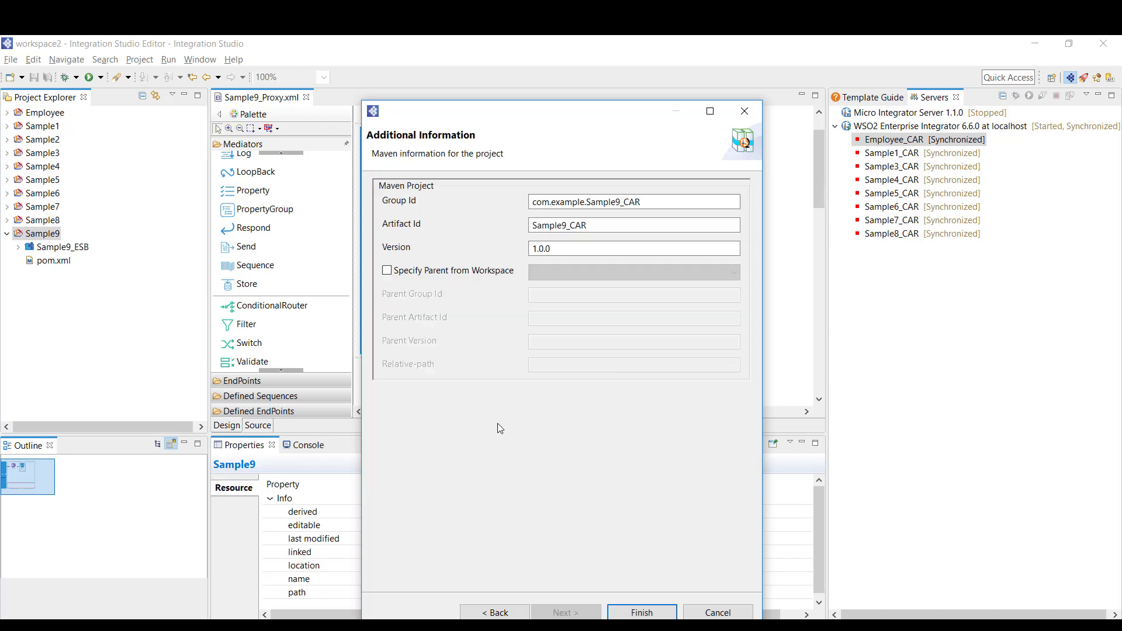
left_click(431, 272)
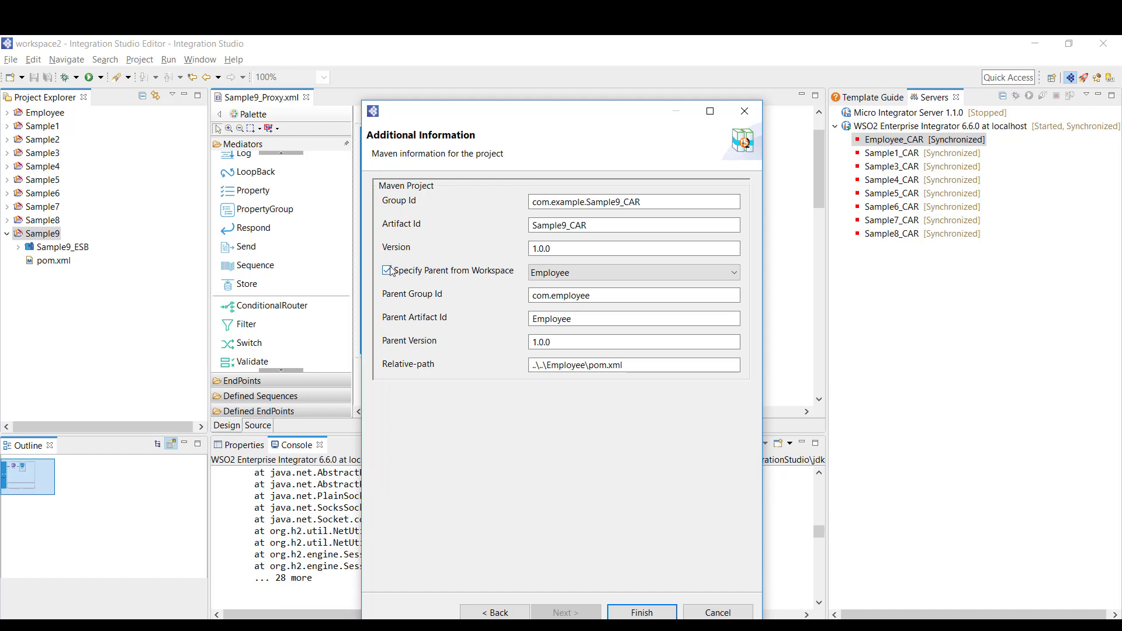
left_click(611, 275)
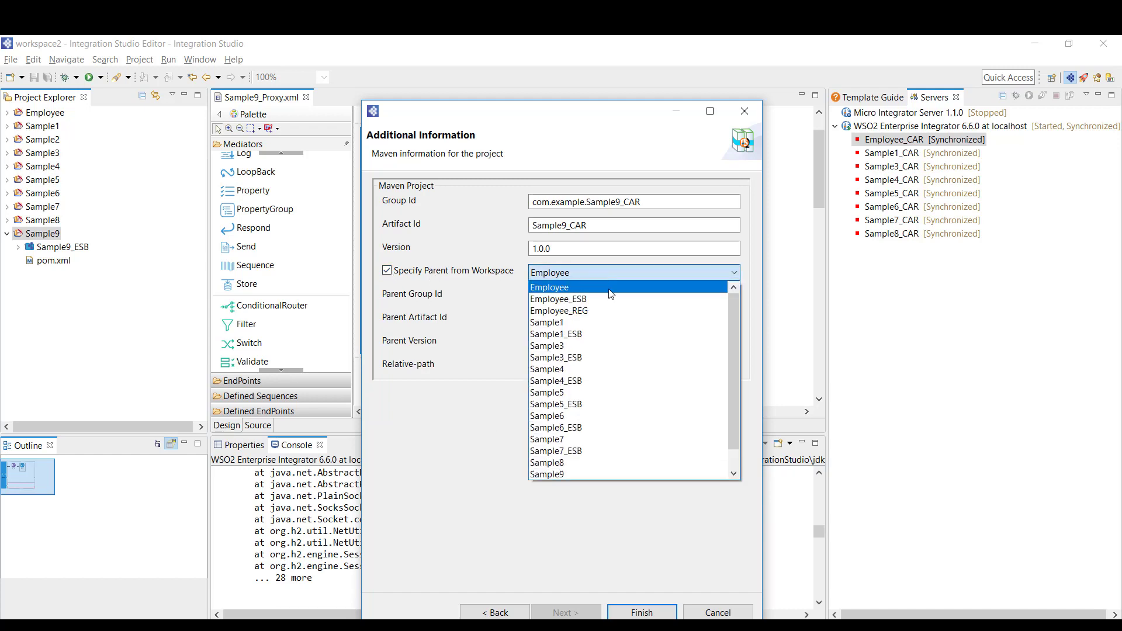
left_click(587, 473)
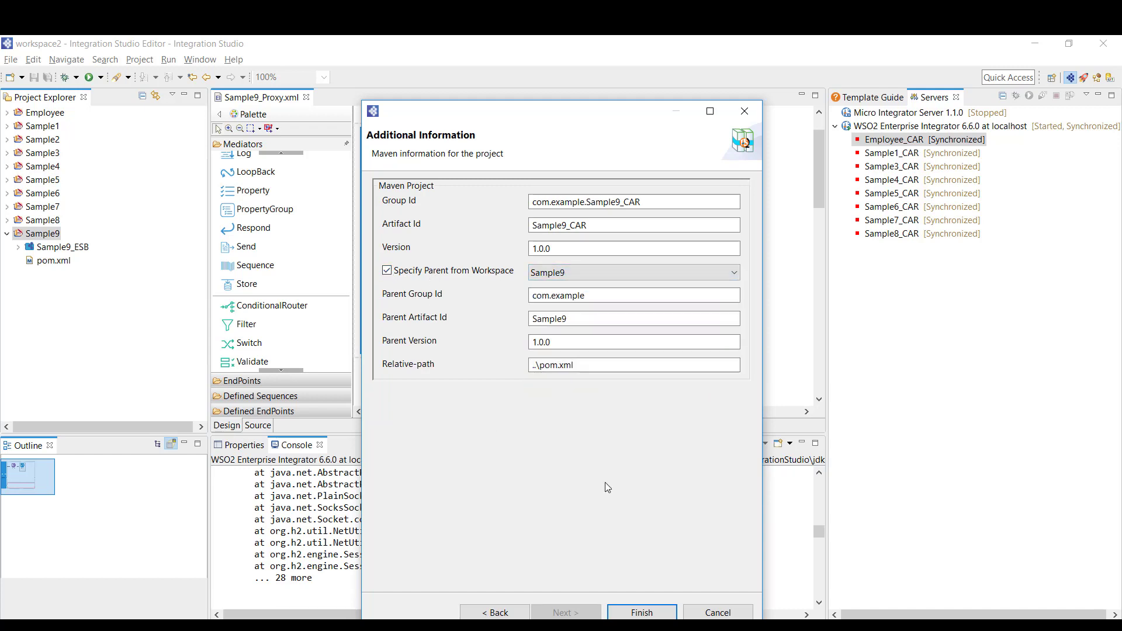
left_click(642, 612)
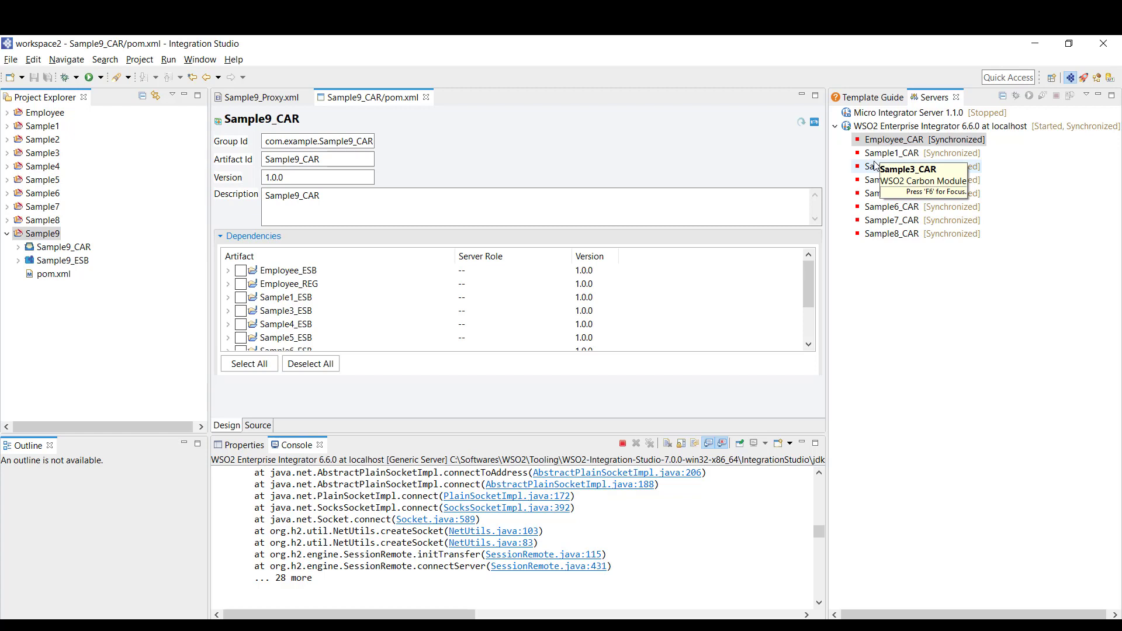
Add Sample9_CAR to the EI 6.6.0 server's configured resources and check the console output
right_click(889, 128)
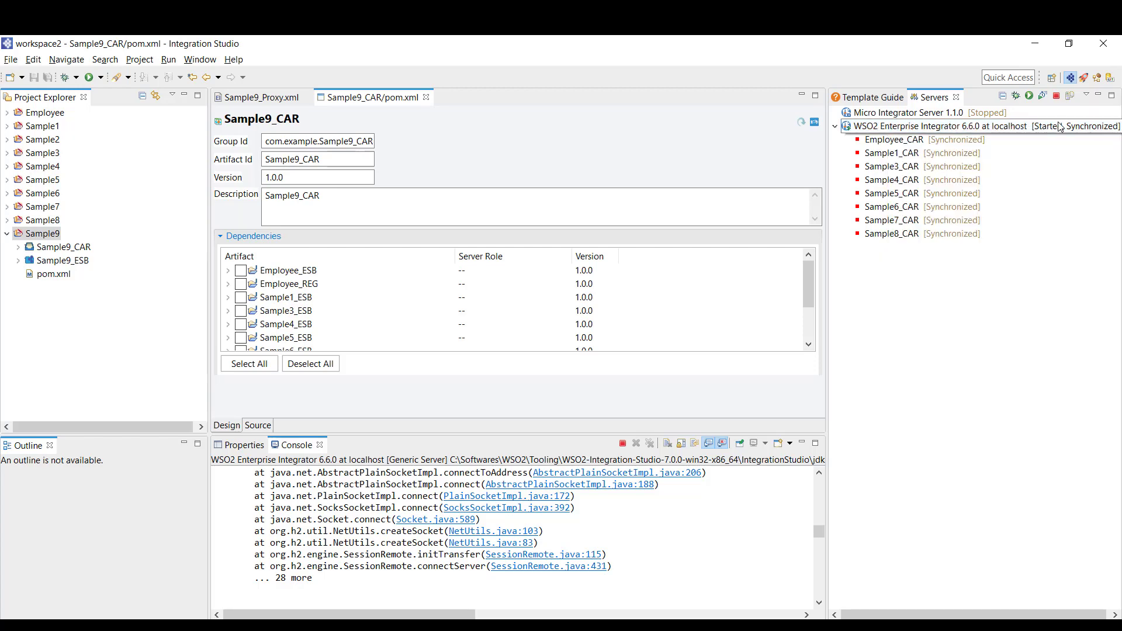
right_click(909, 133)
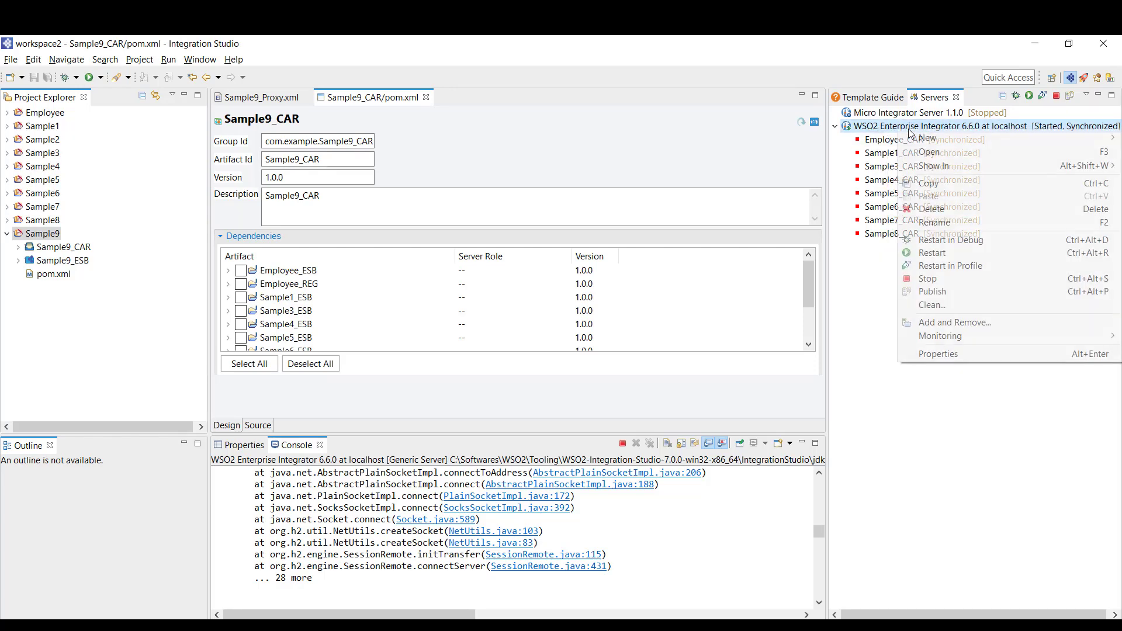
left_click(958, 323)
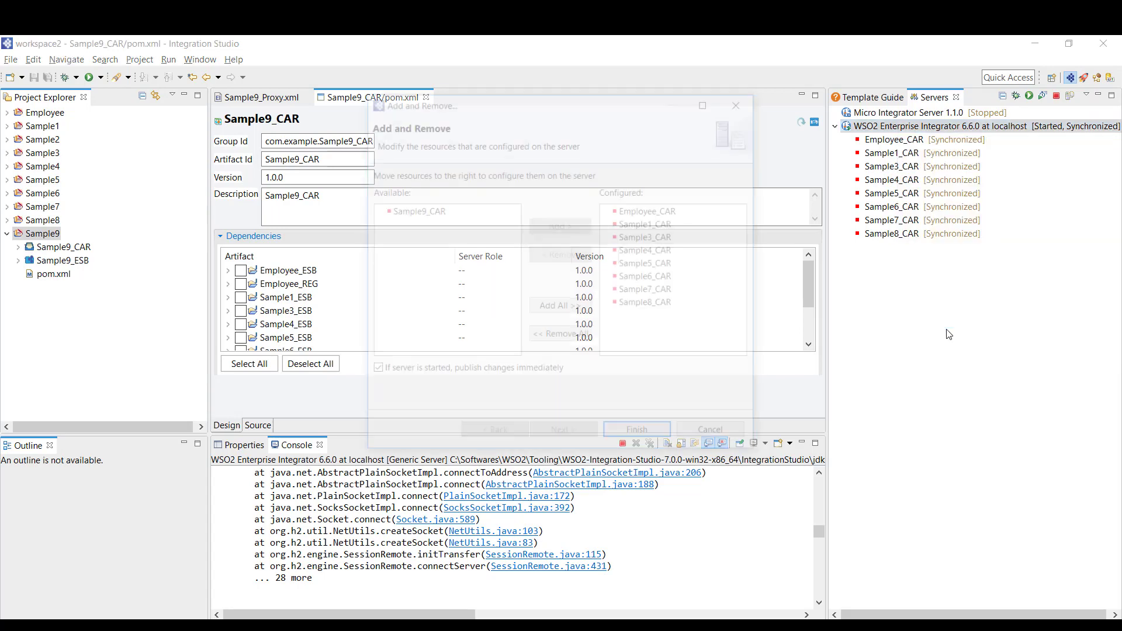
left_click(424, 215)
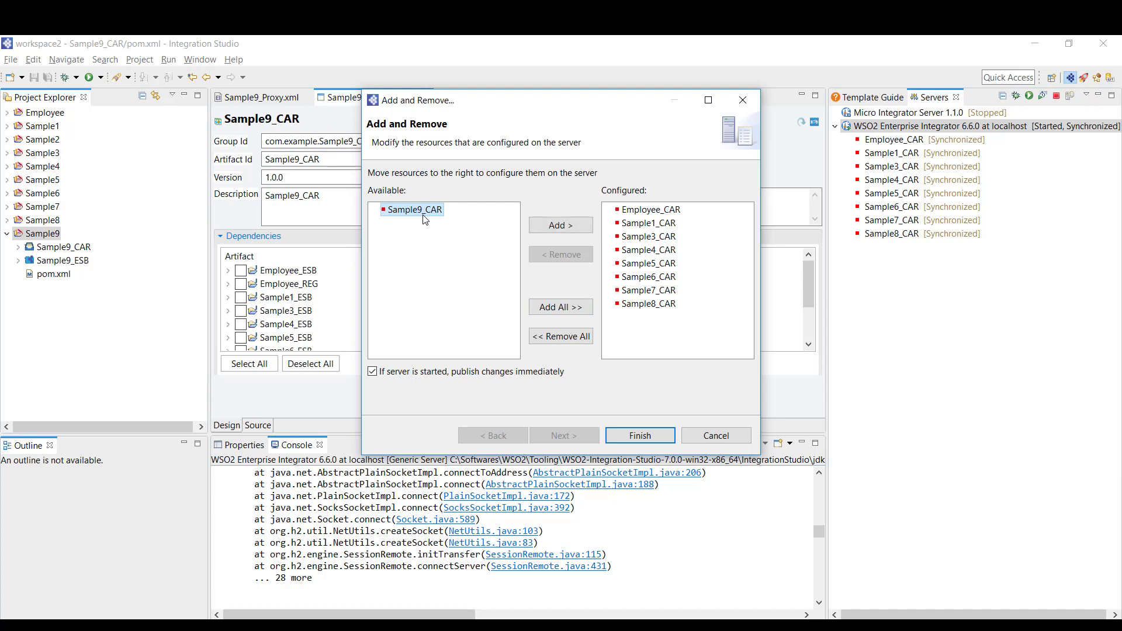
left_click(558, 224)
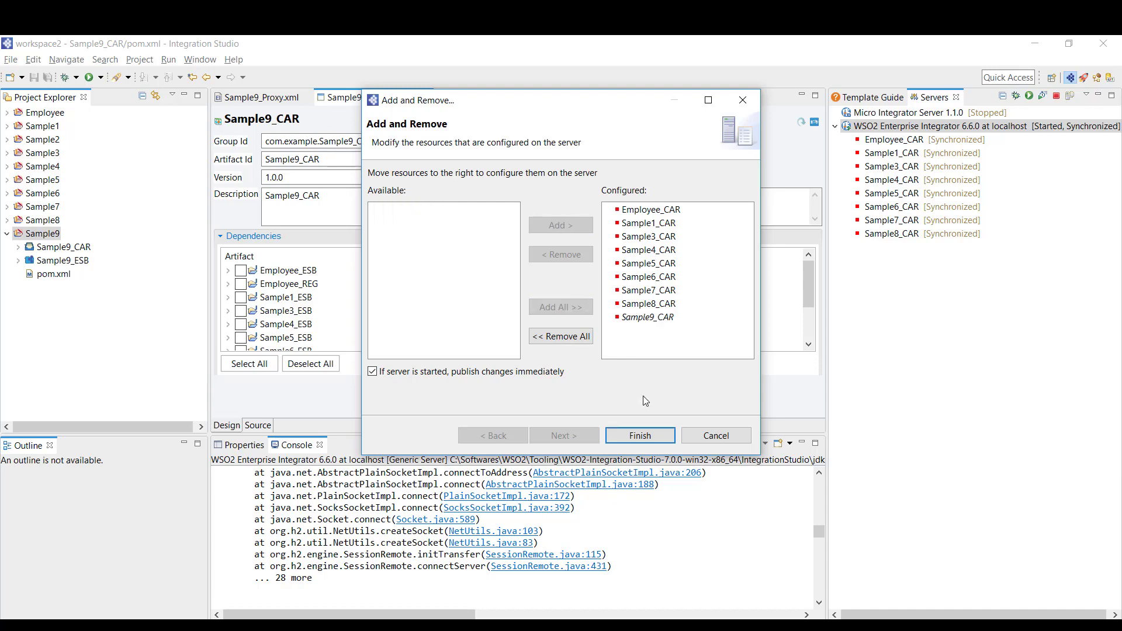
left_click(649, 437)
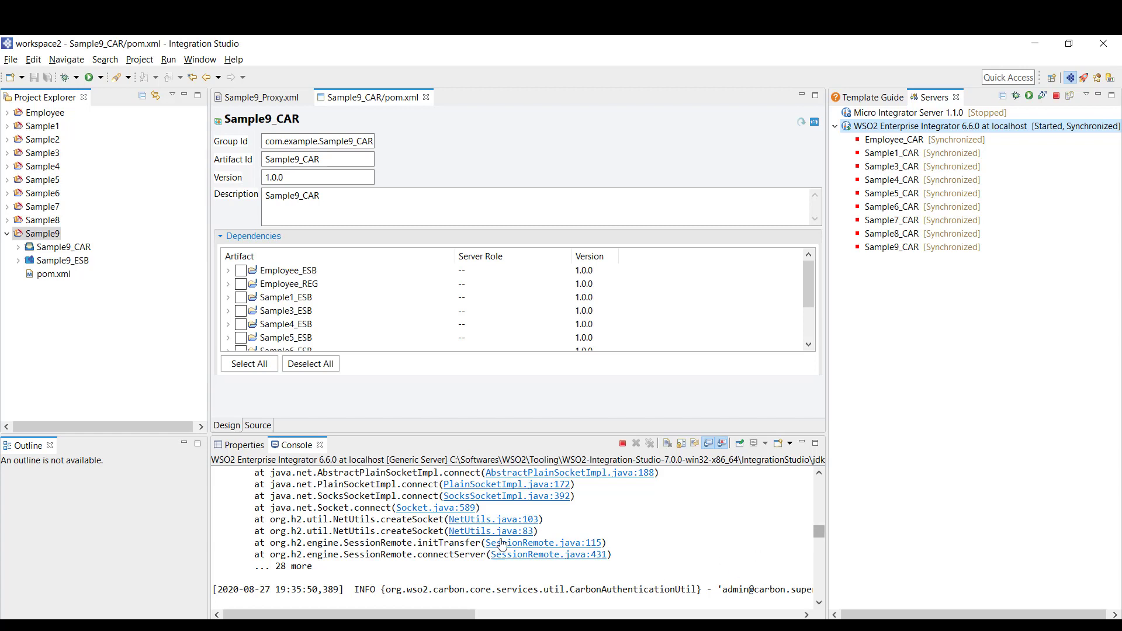
scroll(542, 577, "down", 2)
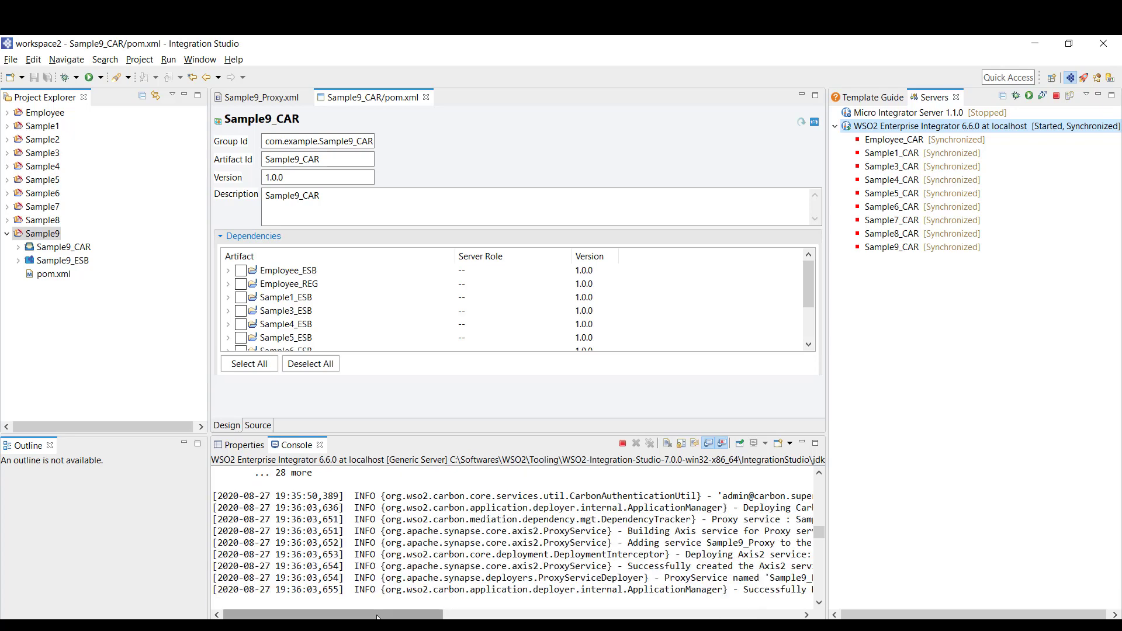
left_click_drag(348, 615, 461, 614)
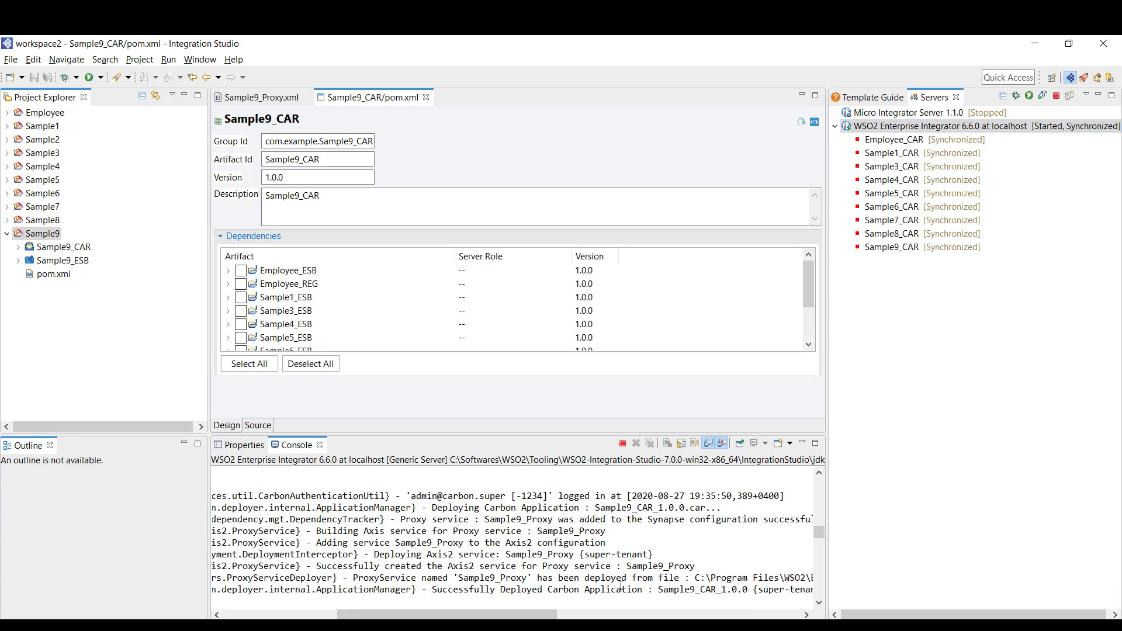
mouse_move(595, 628)
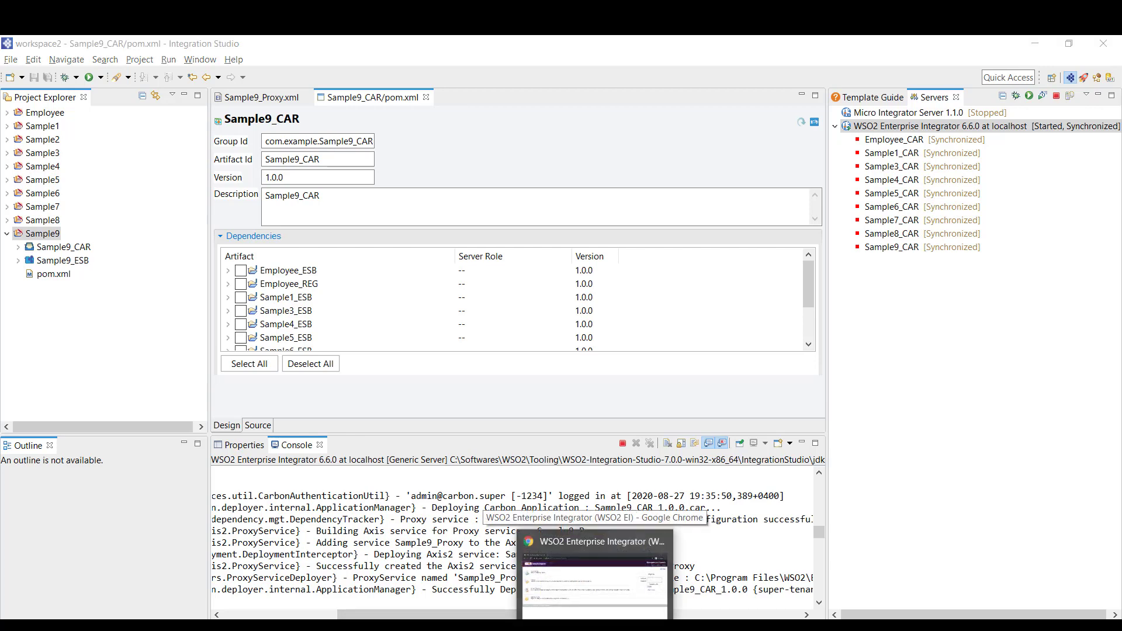
Sign in to the Management Console with the admin credentials
left_click(595, 575)
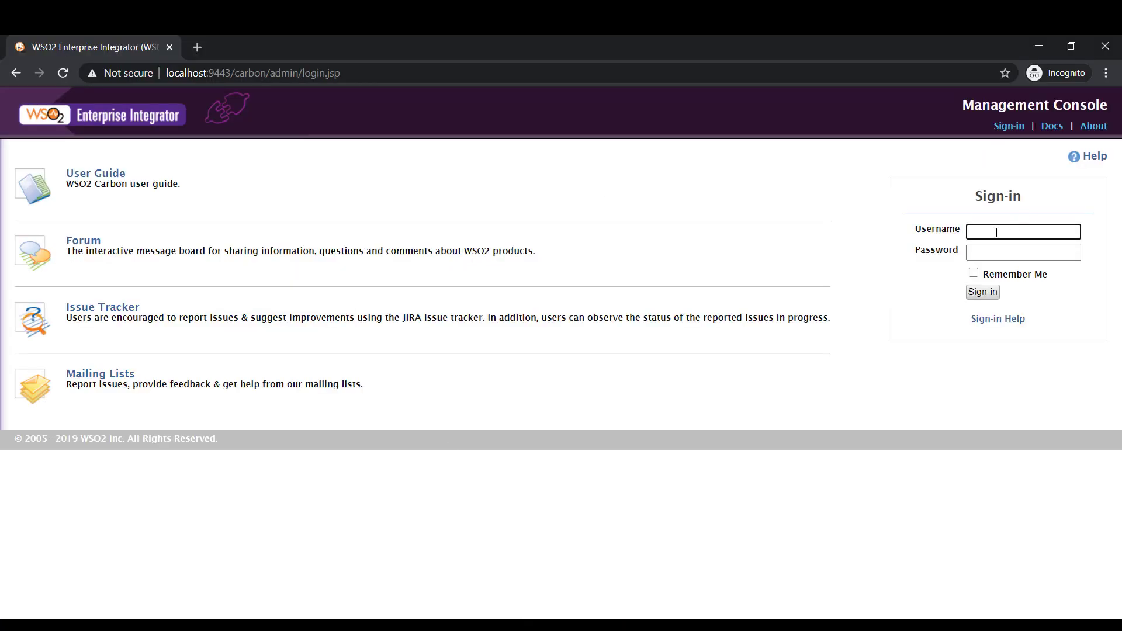
type("admin")
key("Tab")
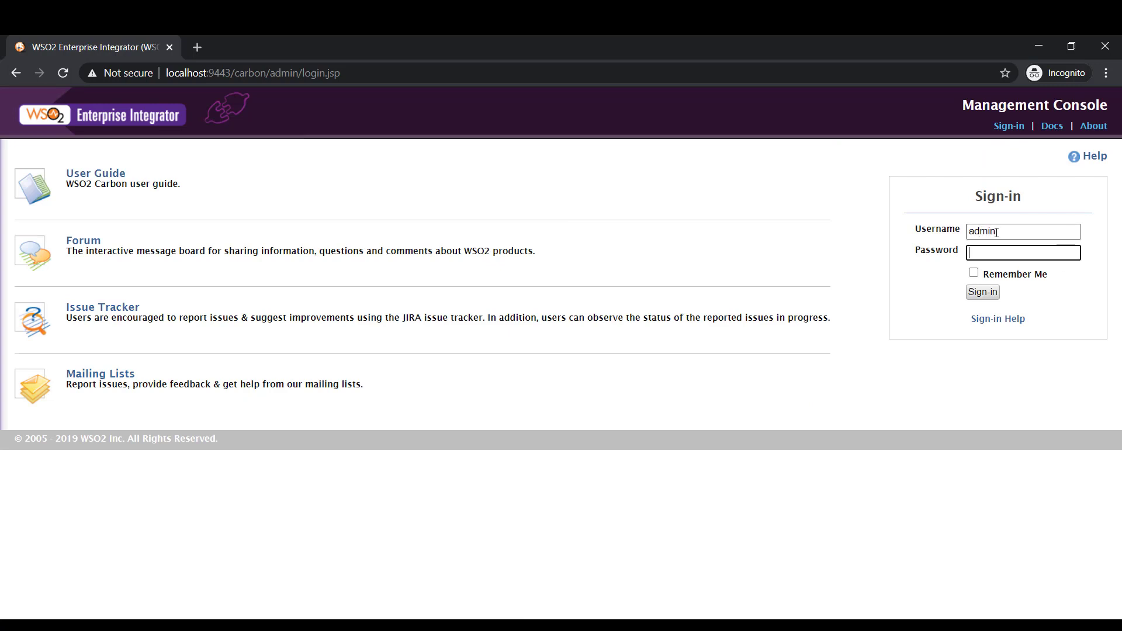
type("admin")
key("Return")
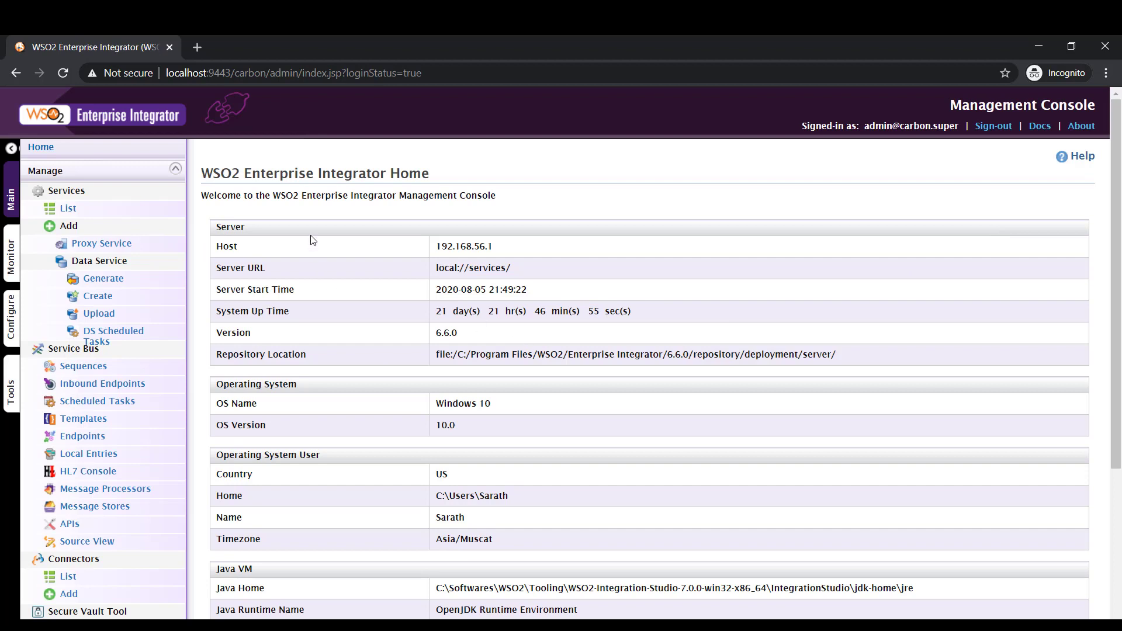
Open Sample9_Proxy from the services list and select its https endpoint address
left_click(68, 209)
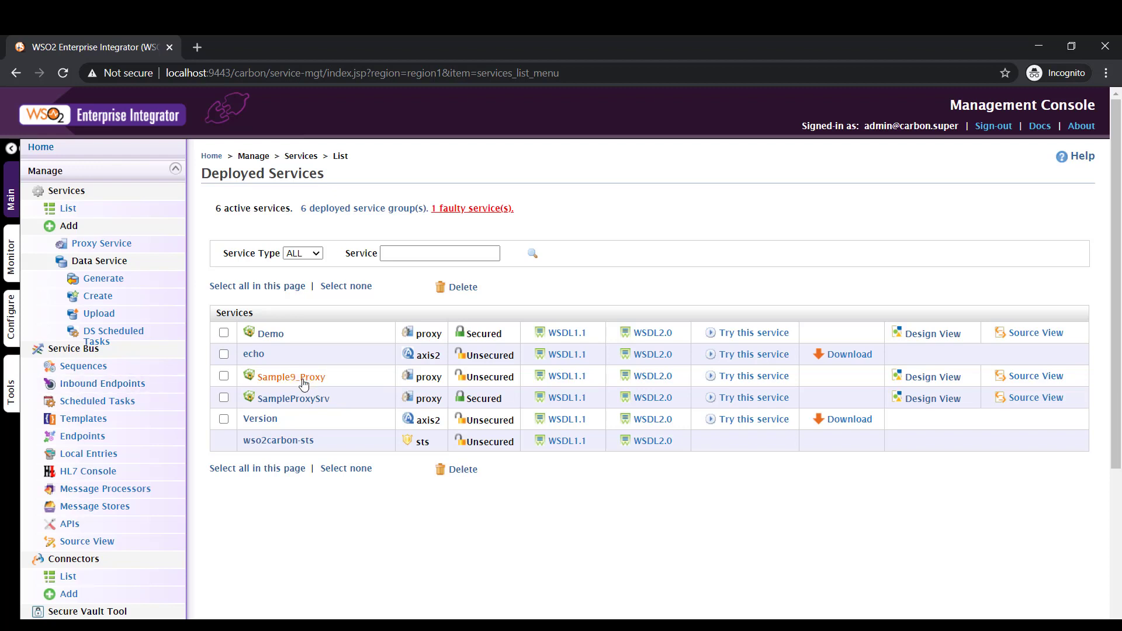
left_click(303, 378)
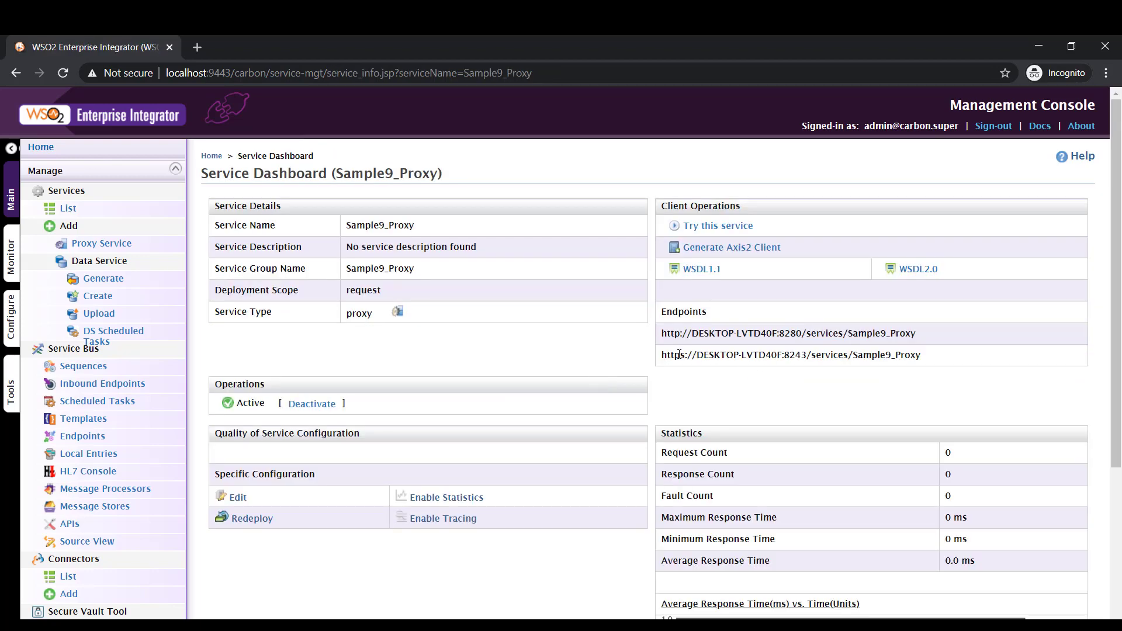
left_click_drag(662, 355, 954, 350)
key("ctrl+c")
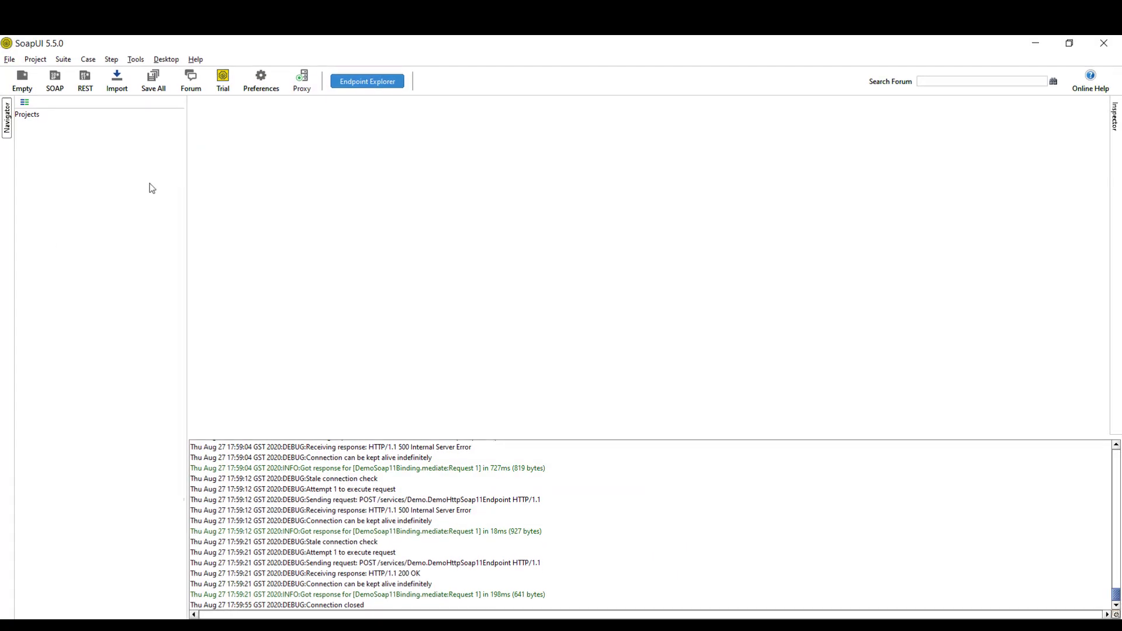
Create a SOAP project from the pasted Sample9_Proxy endpoint with ?wsdl appended
left_click(55, 82)
left_click(634, 337)
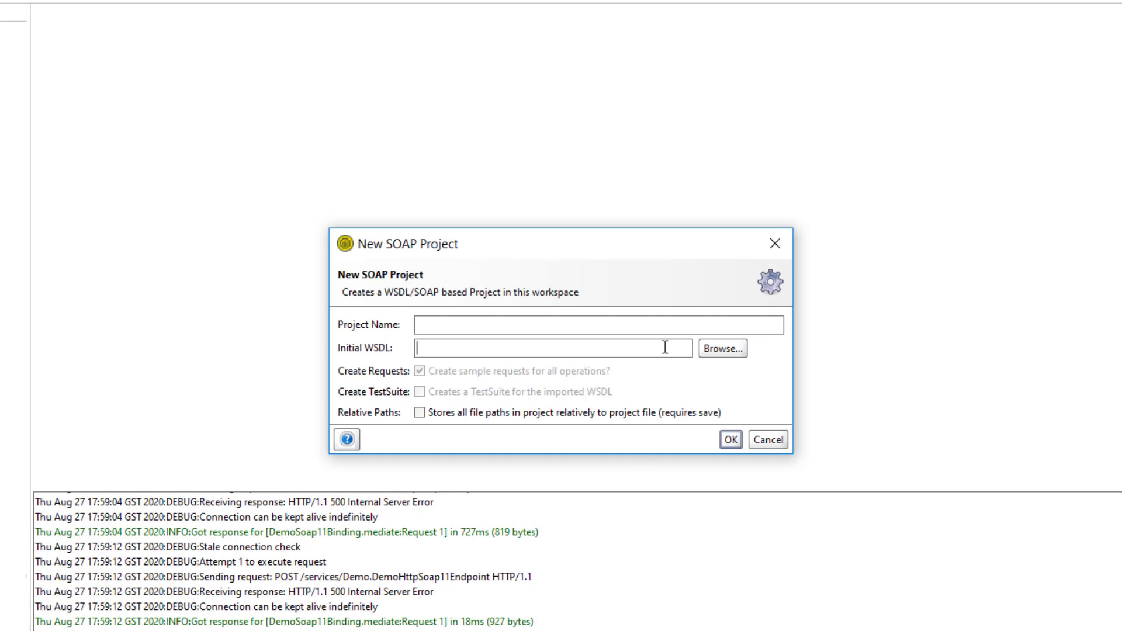
key("ctrl+v")
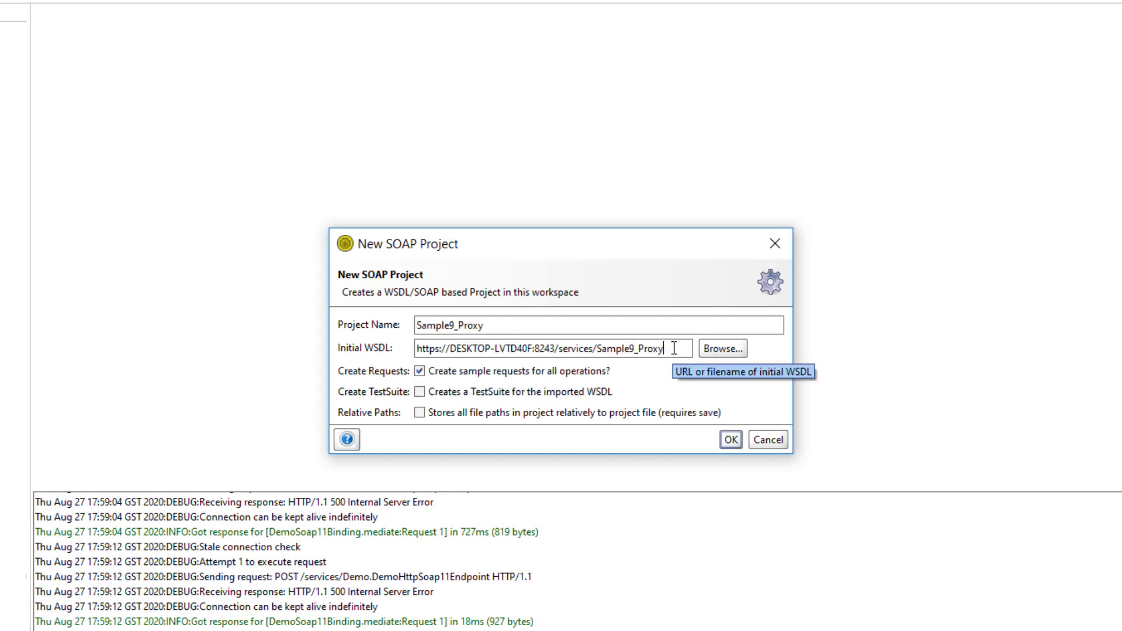
type("?wsdl")
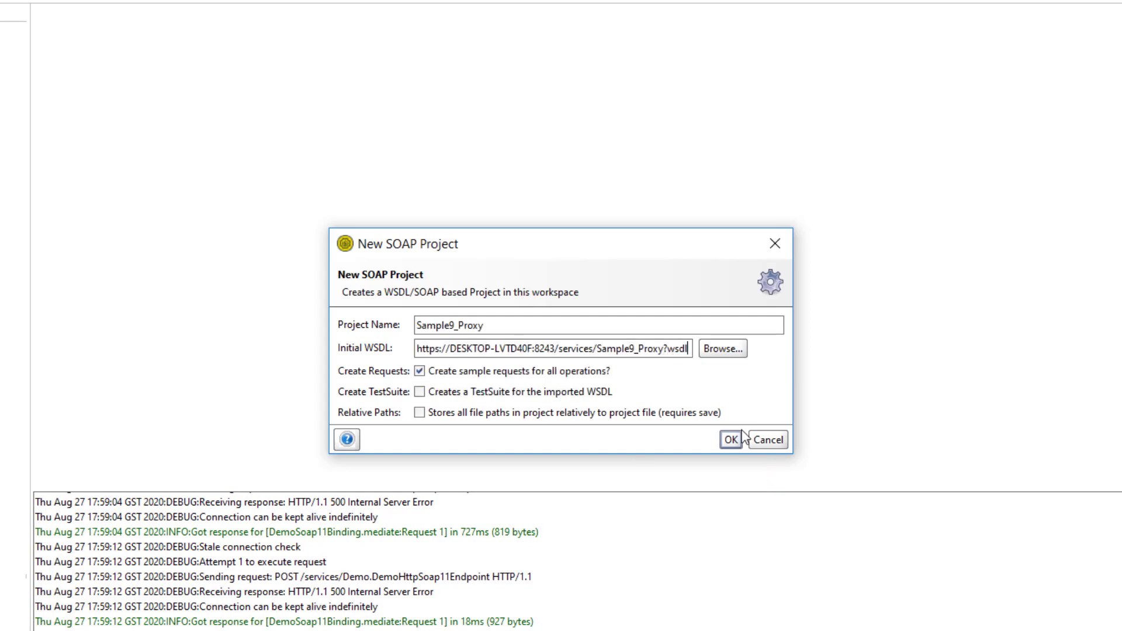
left_click(729, 440)
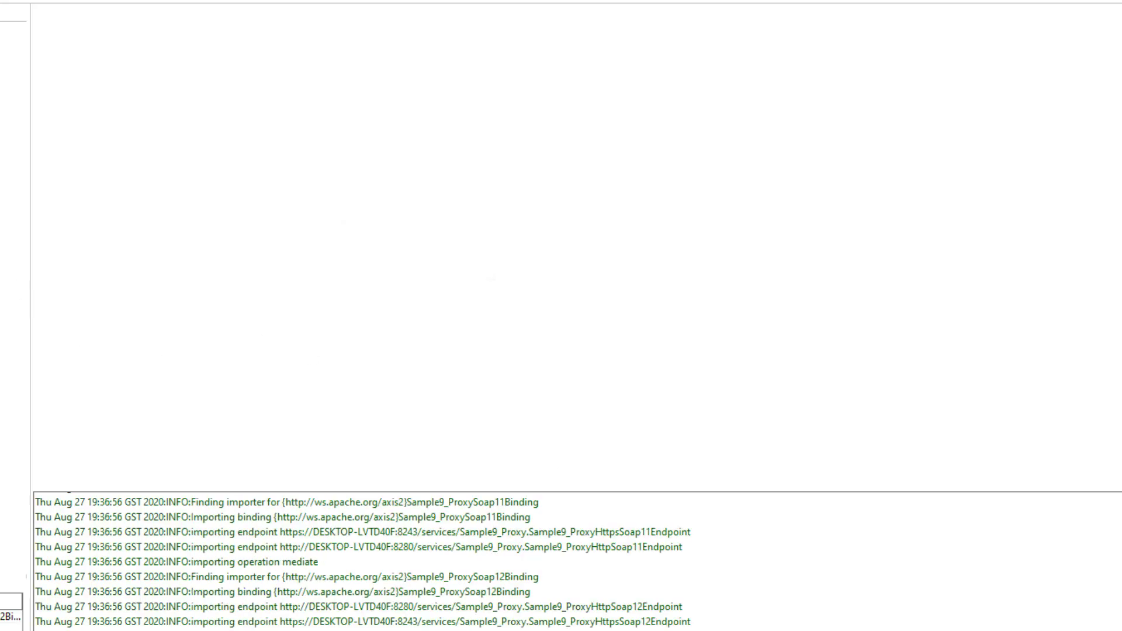
Open Request 1 and change its endpoint to https on port 8243
left_click(82, 146)
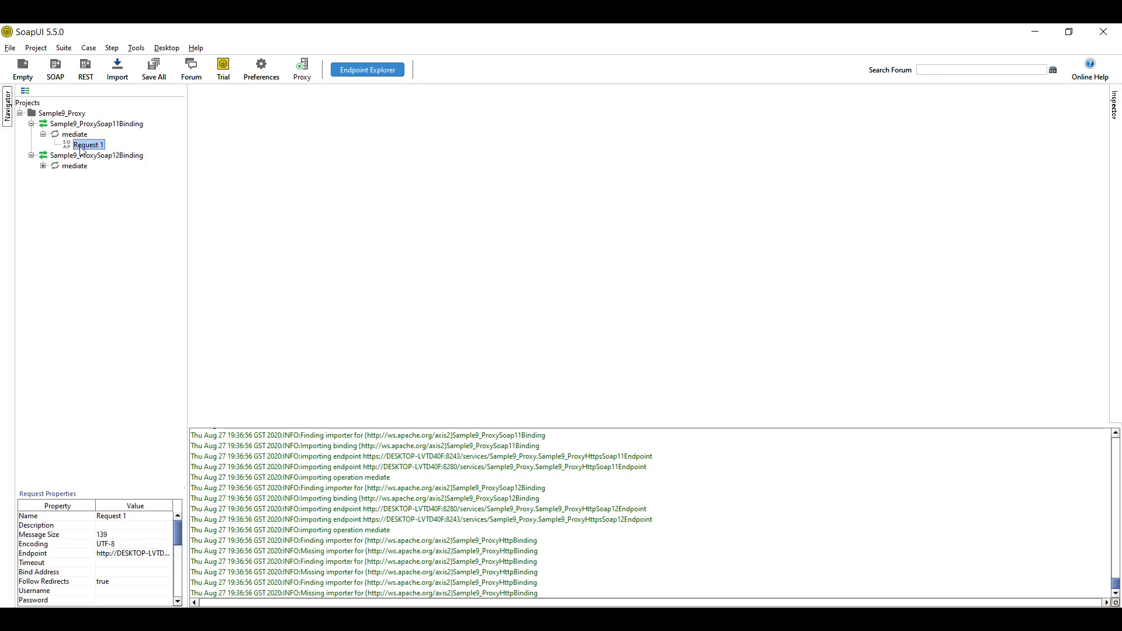
double_click(87, 145)
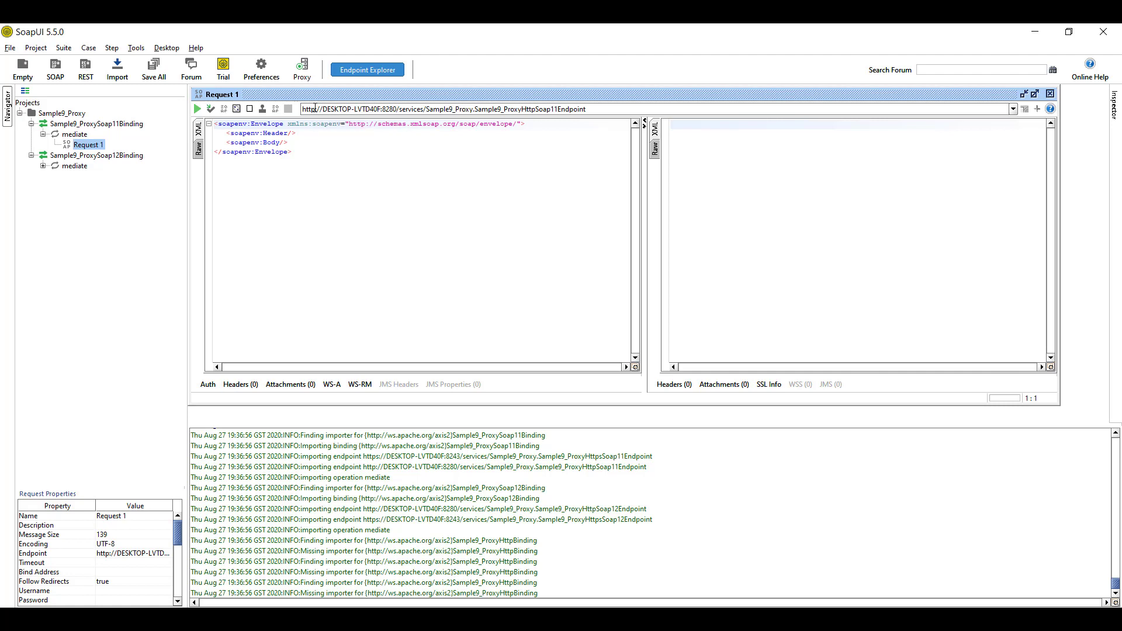
left_click(315, 109)
type("s")
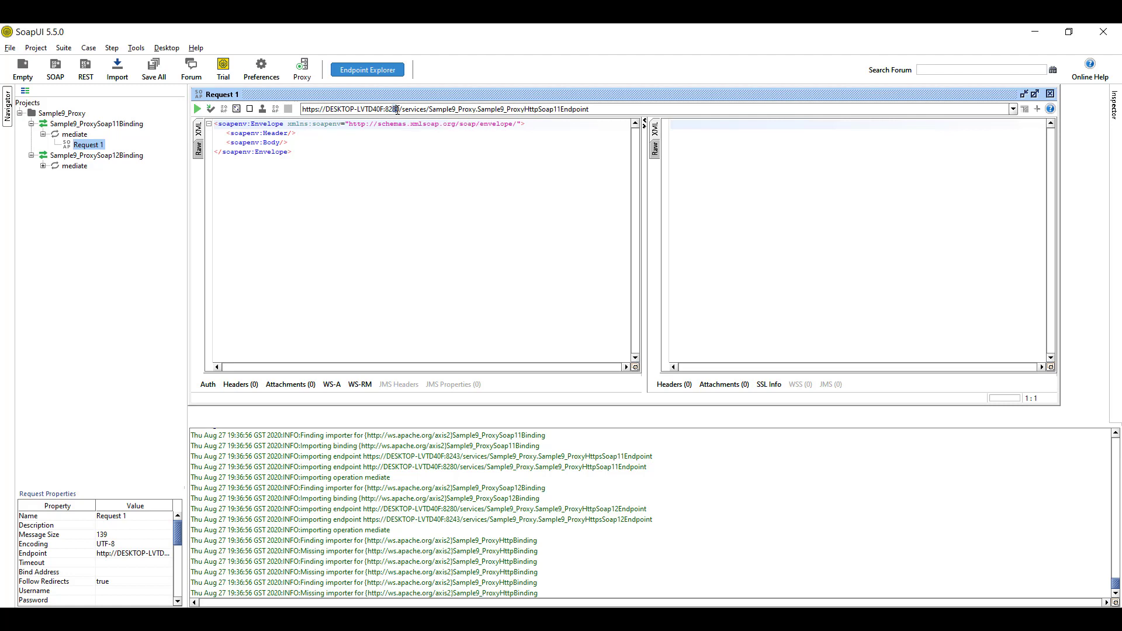
left_click_drag(395, 108, 400, 109)
type("43")
Put <Hello>there</Hello> inside the request's soapenv:Body element
left_click(287, 143)
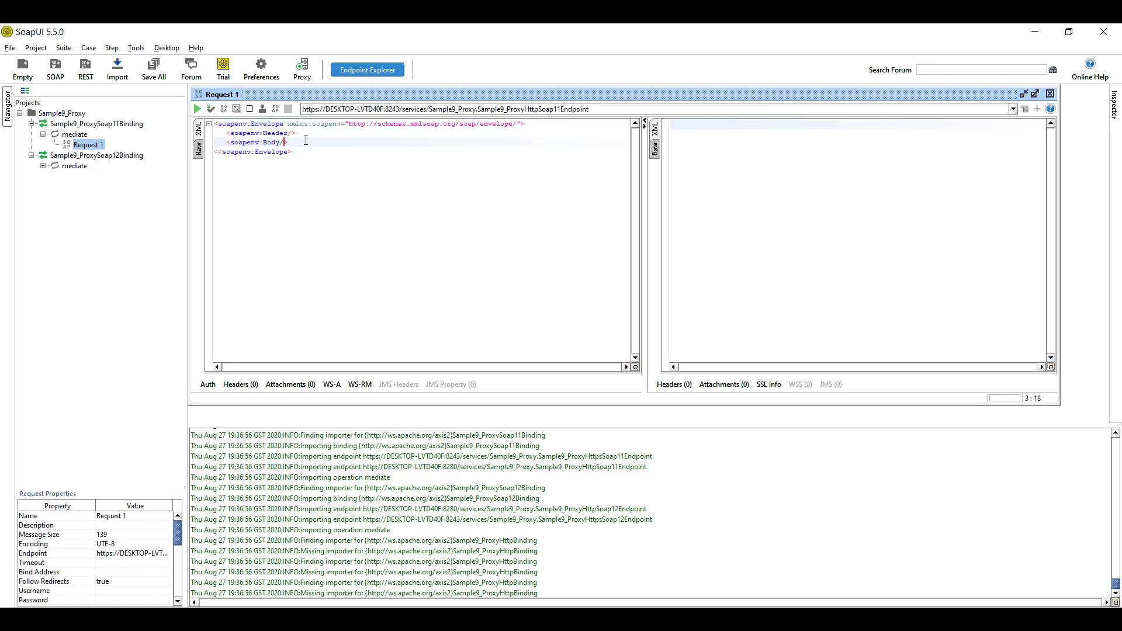
key("BackSpace")
key("Return")
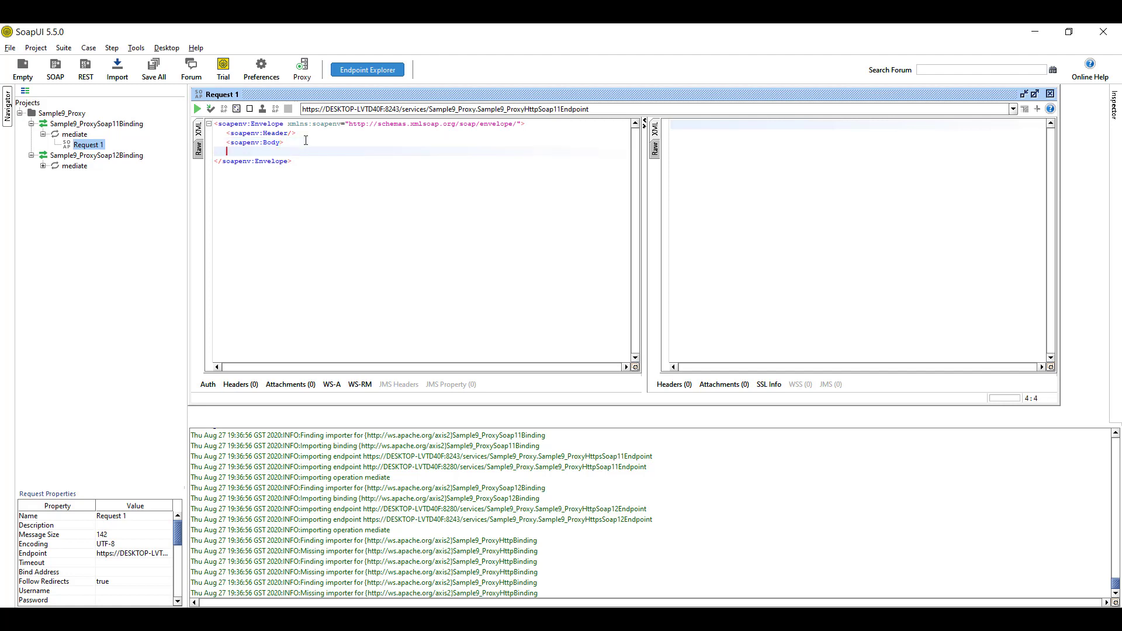
type("</soapenv:Body>")
key("Home")
key("Return")
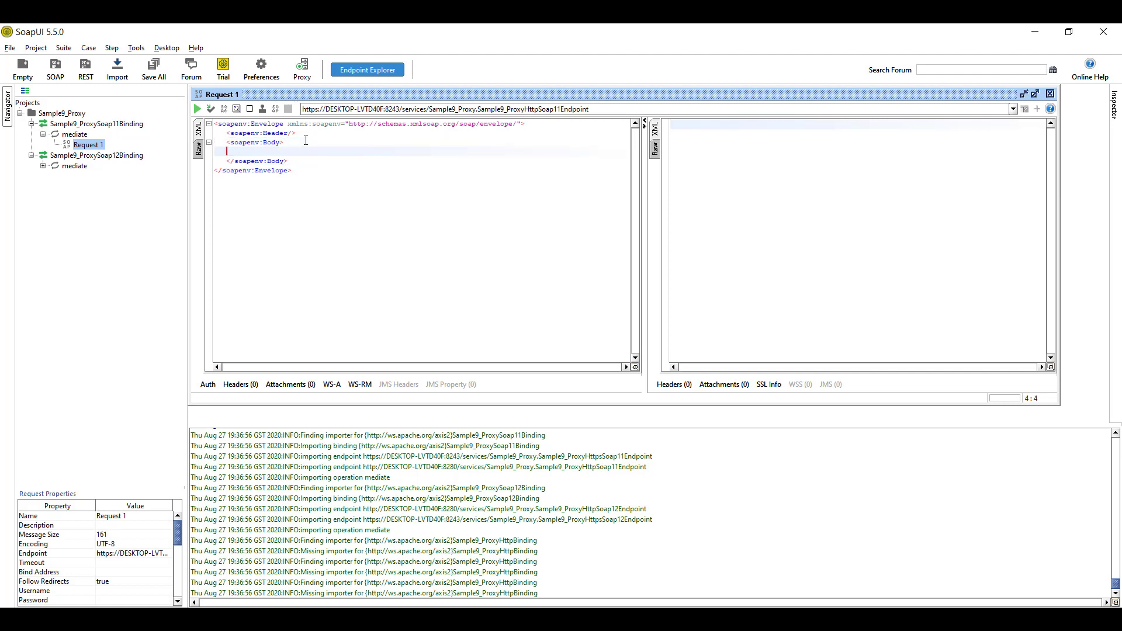
key("Up")
type("<Hello>")
type("</Hello>")
key("Left")
key("Left")
key("Left")
key("Left")
key("Left")
key("Left")
key("Left")
type("there")
Submit the request, view the <Status>Success</Status> response, then return to Integration Studio
left_click(213, 614)
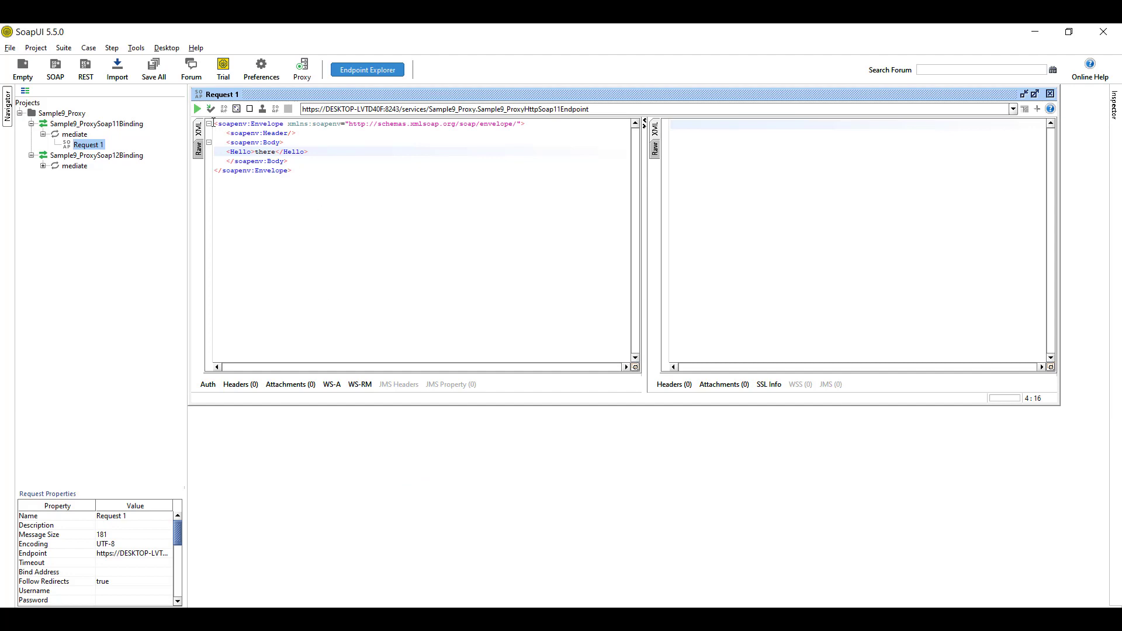
left_click(198, 110)
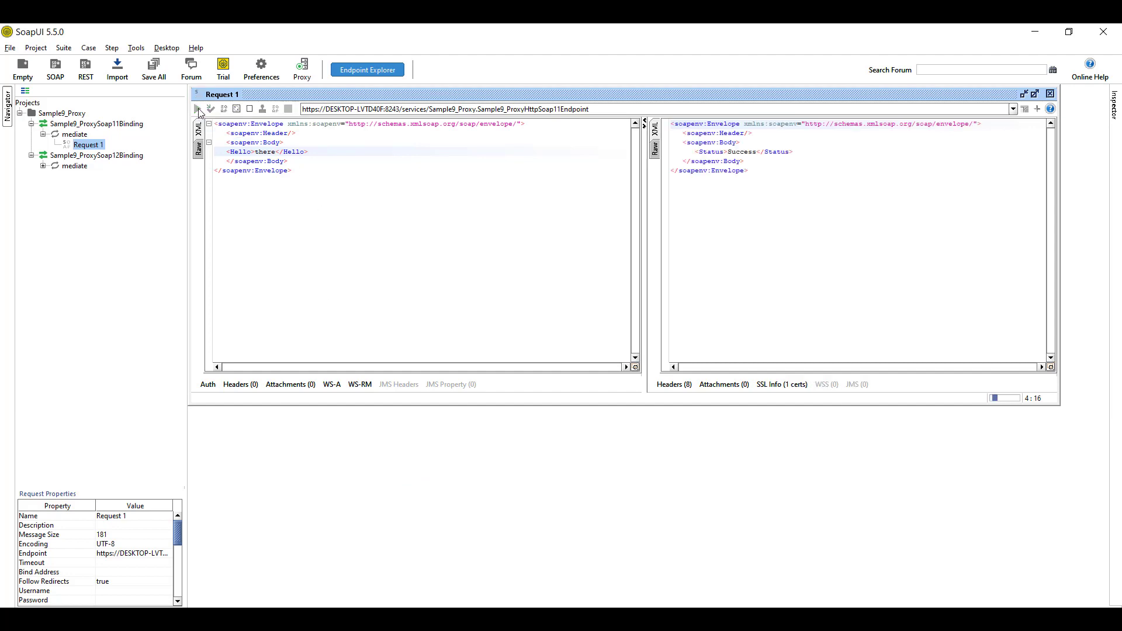
left_click(1035, 94)
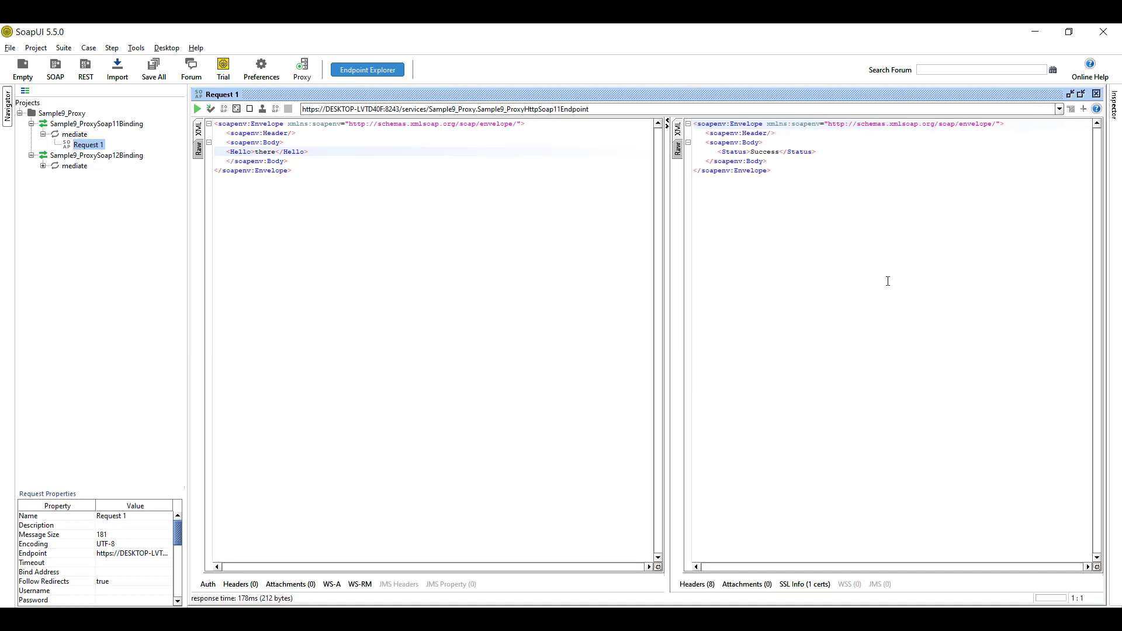
mouse_move(450, 620)
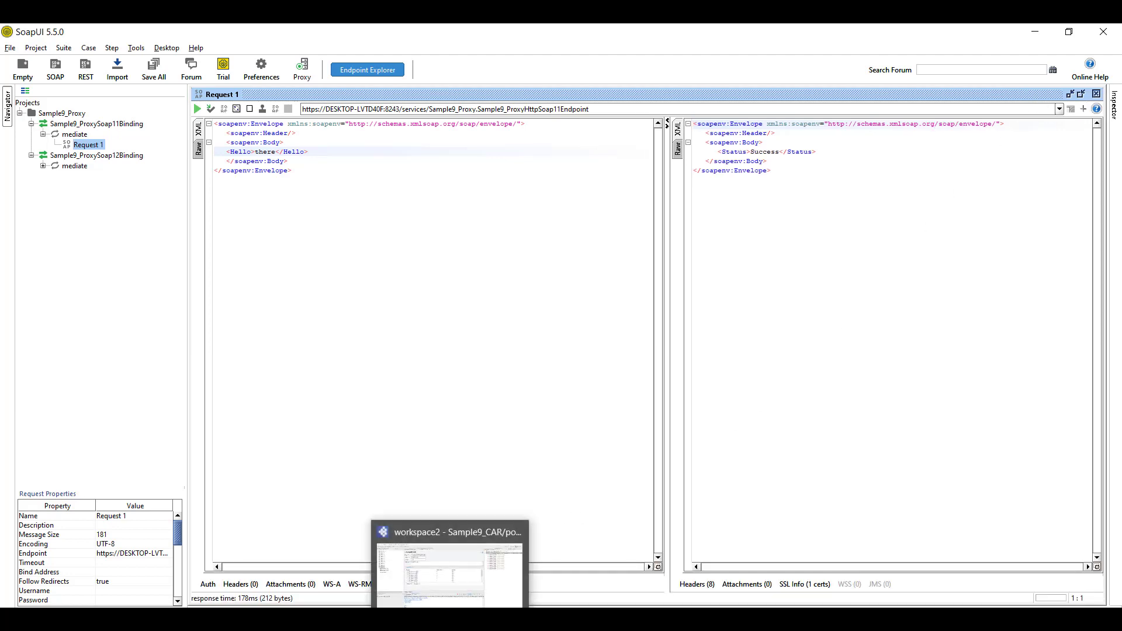
left_click(450, 561)
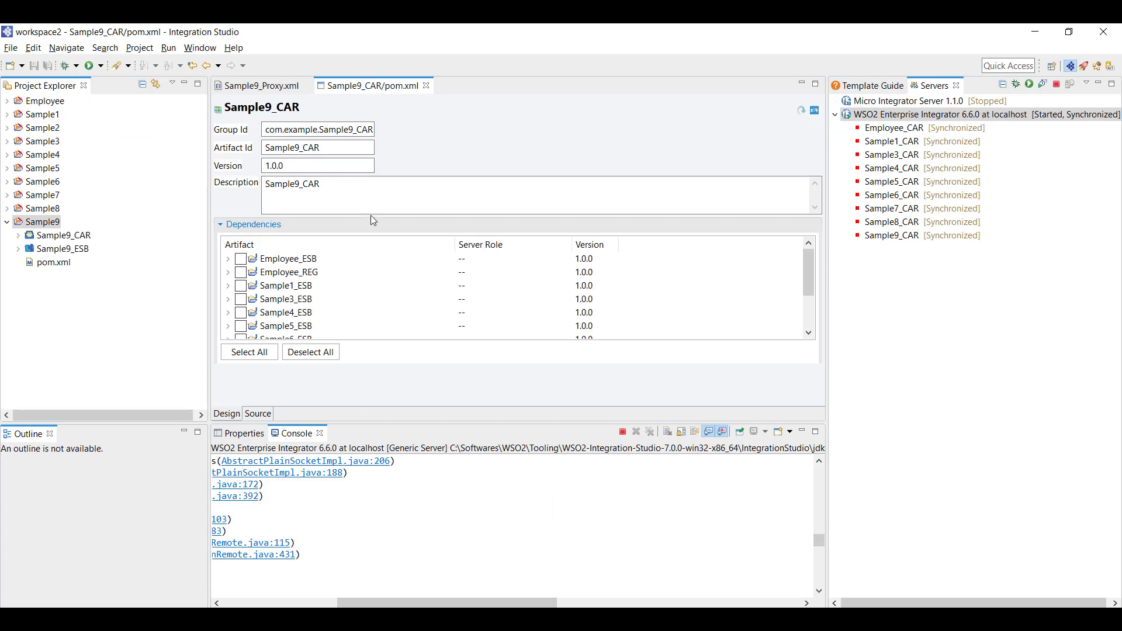
Start a Registry Resources Project named Sample9_REG from Sample9's 'reg'-filtered wizard list
right_click(47, 228)
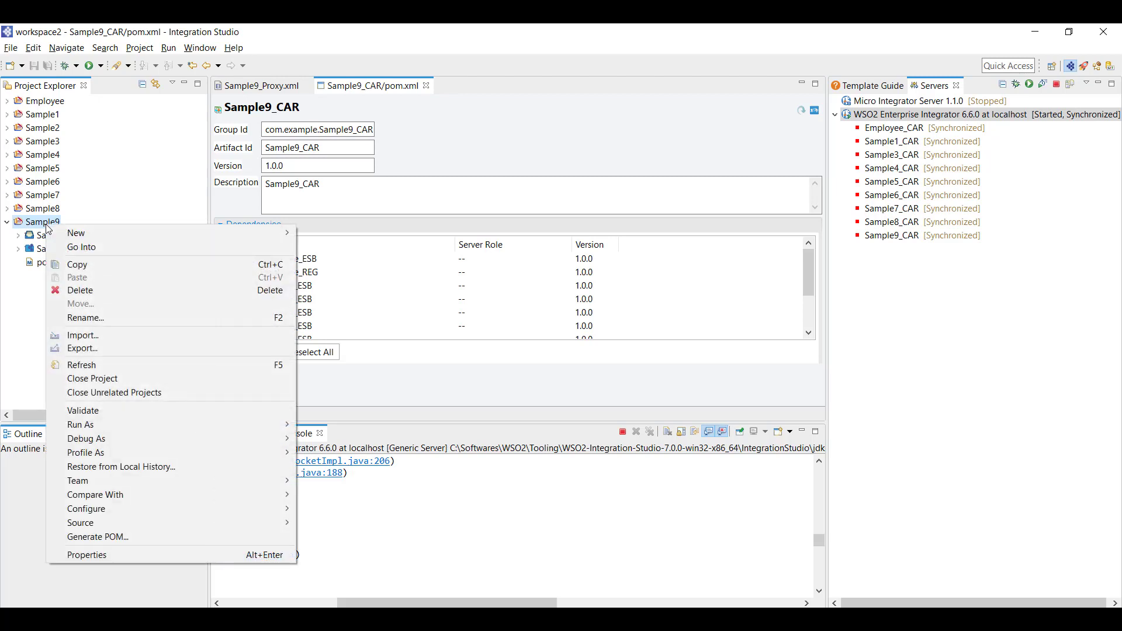
mouse_move(77, 232)
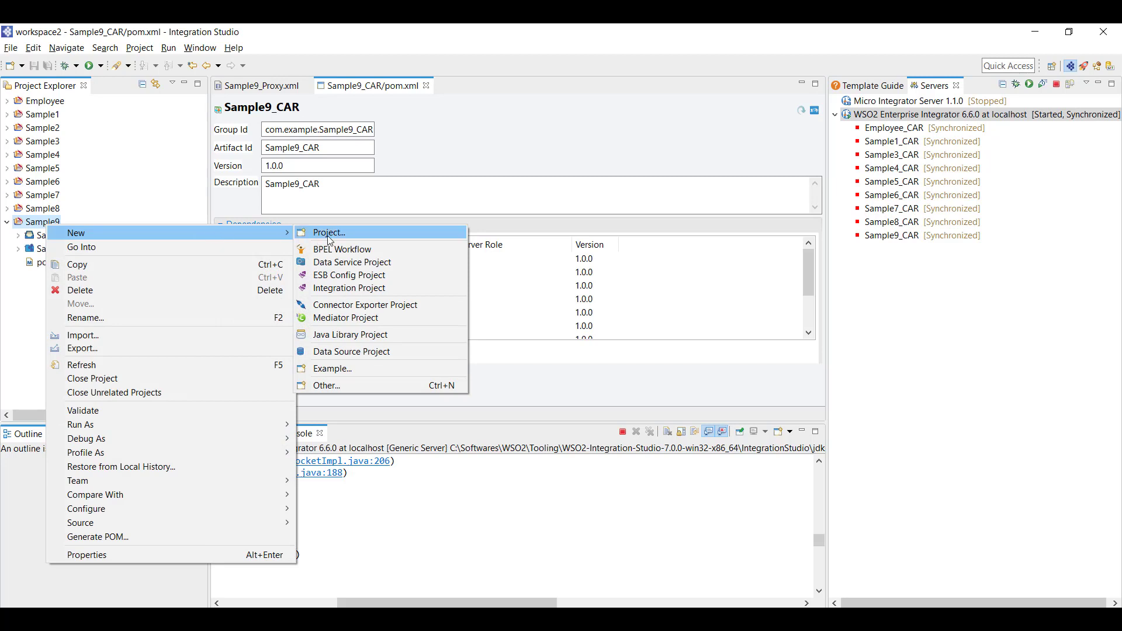
left_click(344, 386)
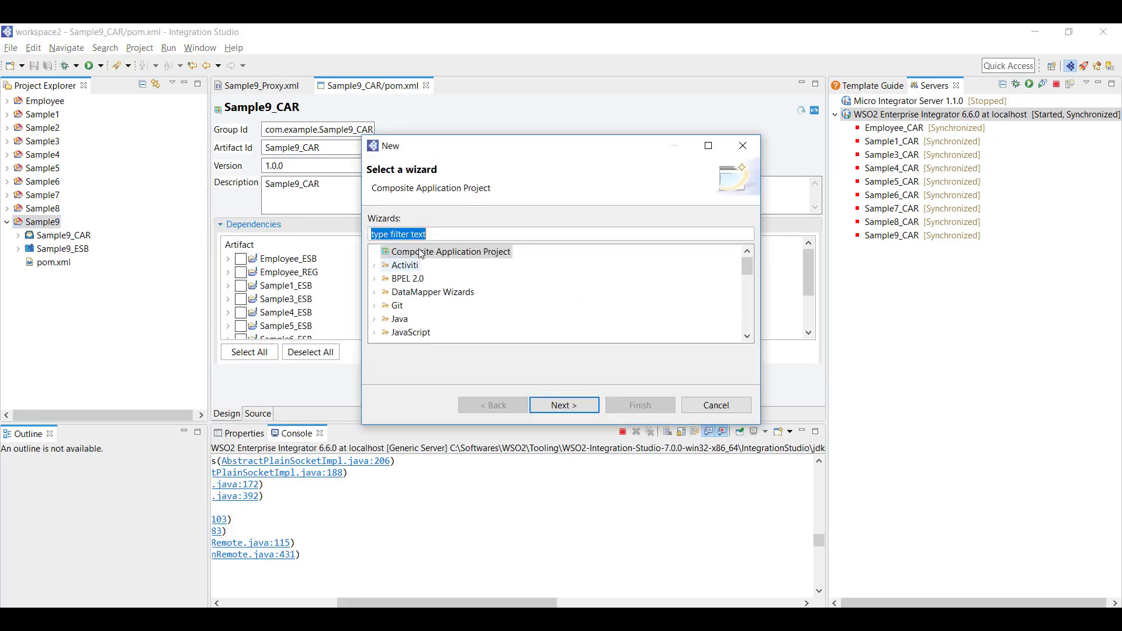
type("regi")
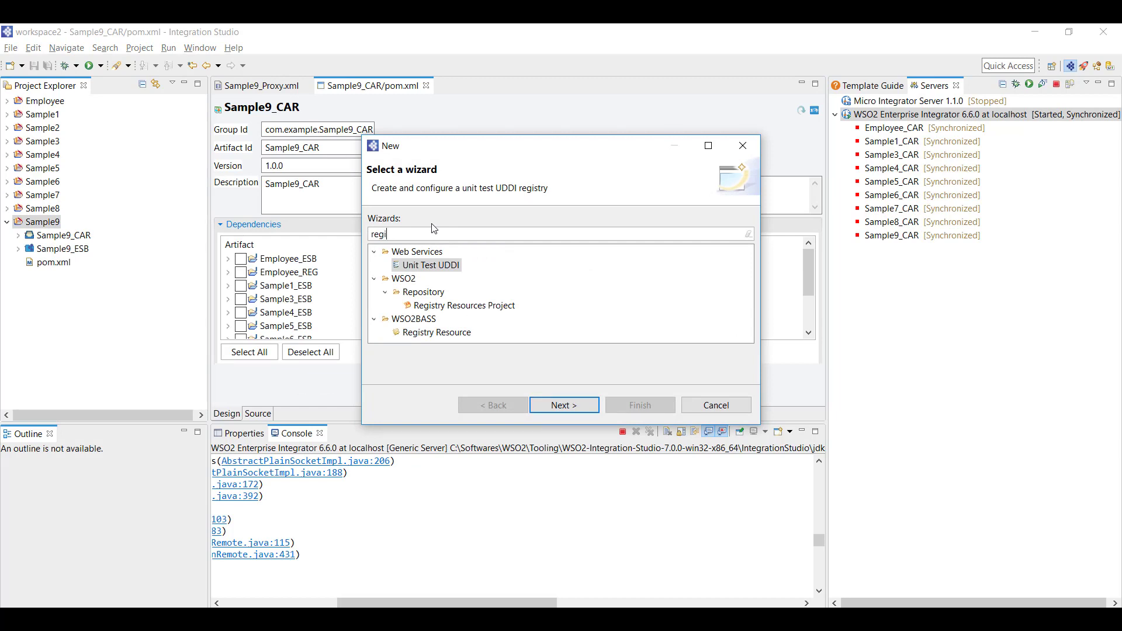
double_click(483, 306)
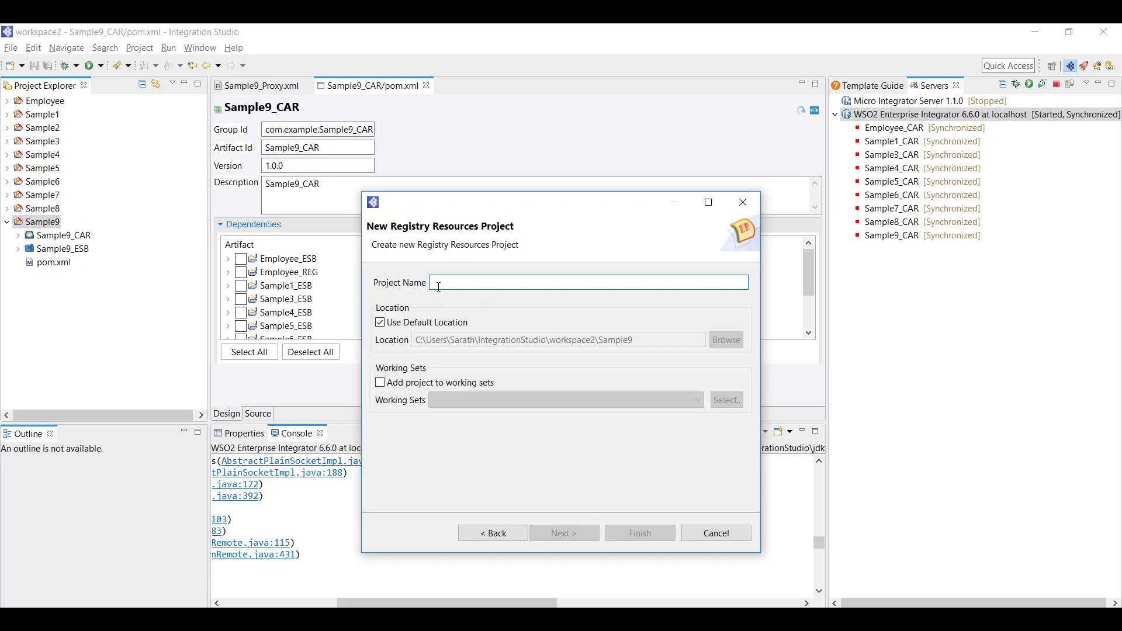
type("Sample")
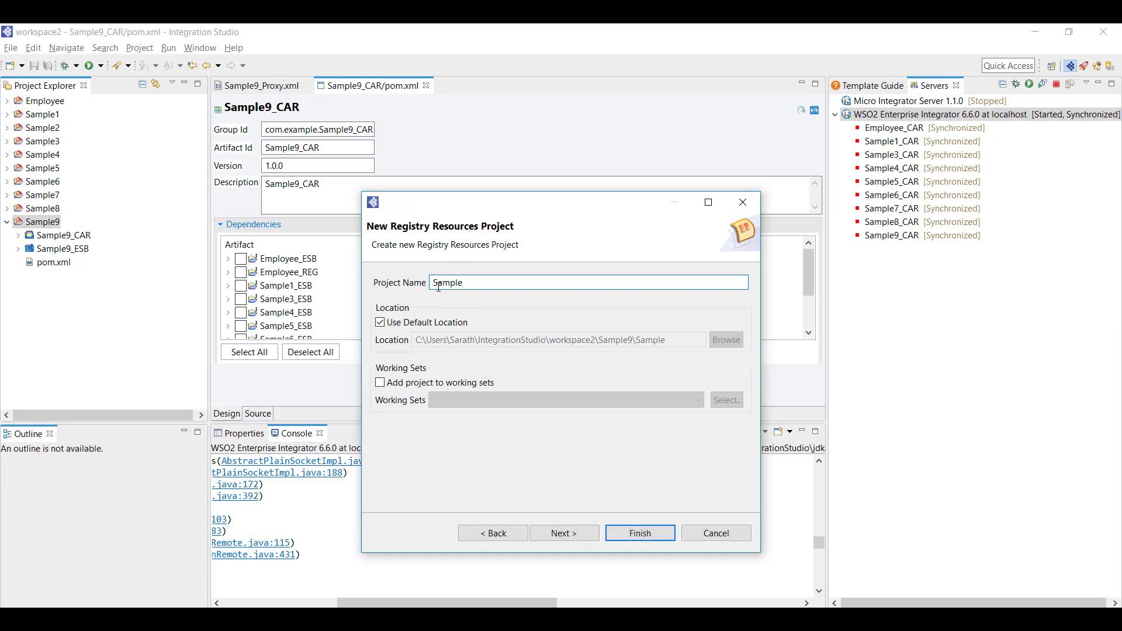
type("_REG")
left_click(462, 283)
type("9")
Set Sample9 as the workspace parent project and finish creating Sample9_REG
left_click(561, 534)
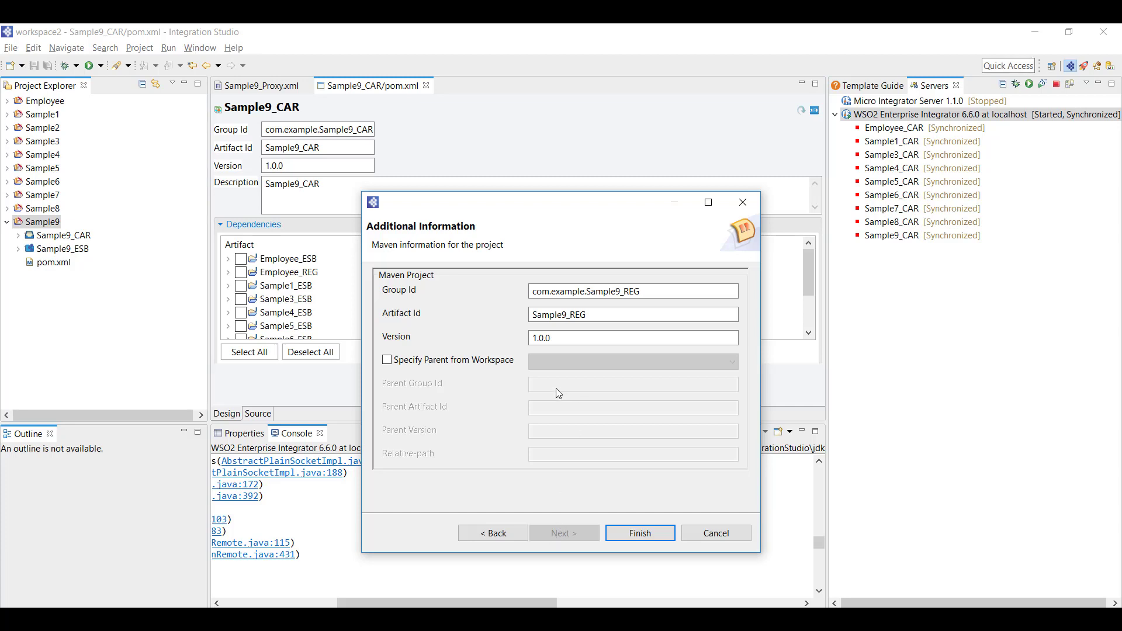
left_click(411, 364)
left_click(570, 367)
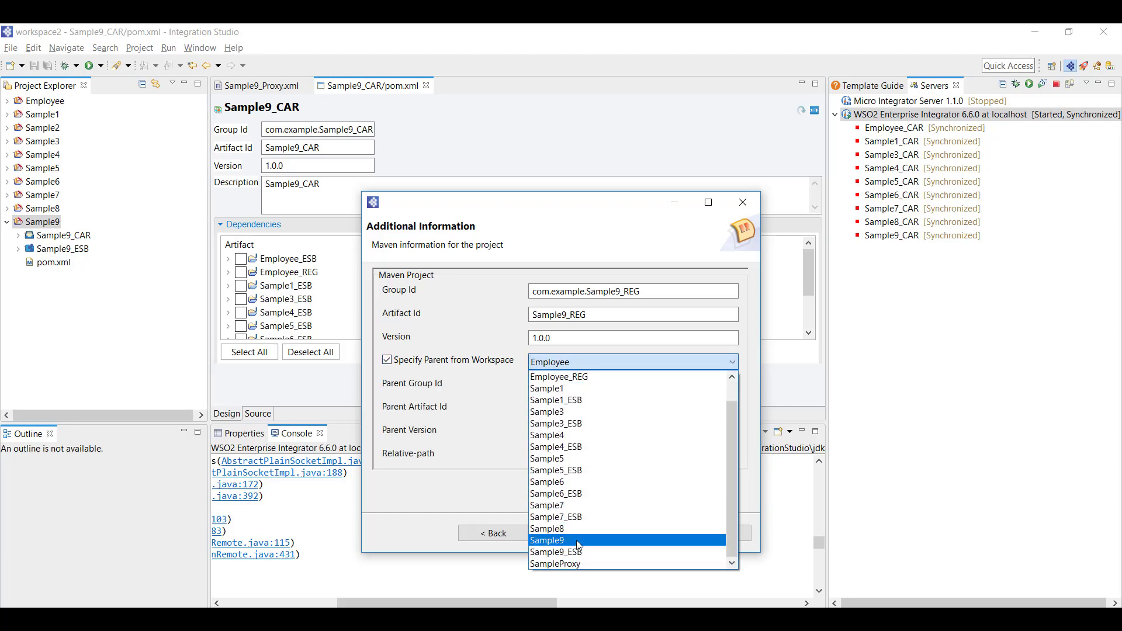
left_click(576, 540)
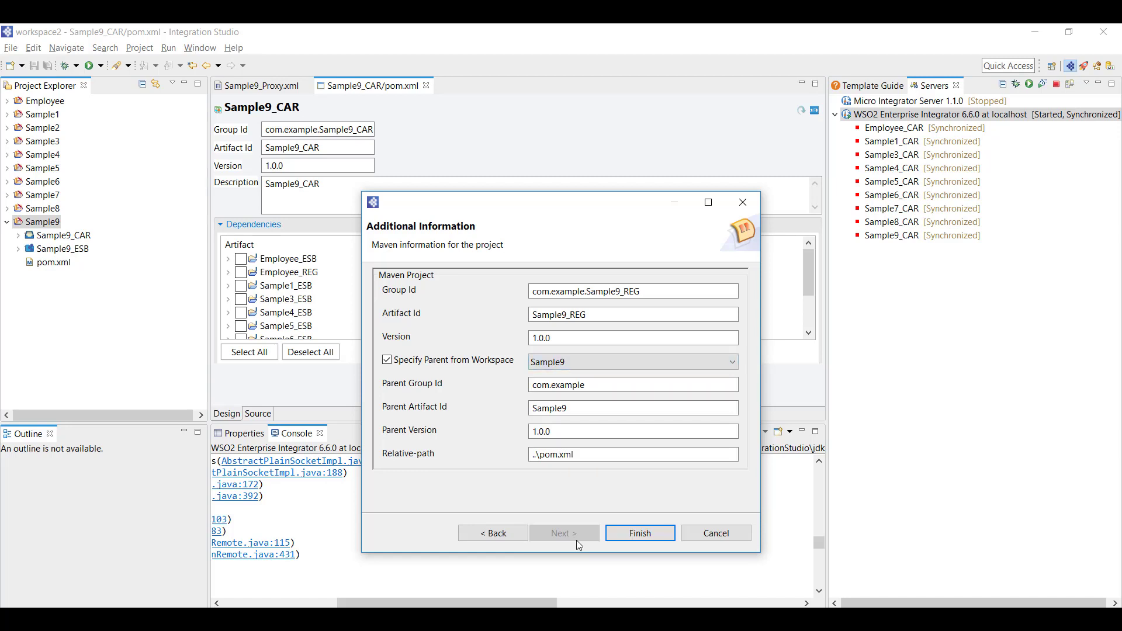
left_click(630, 536)
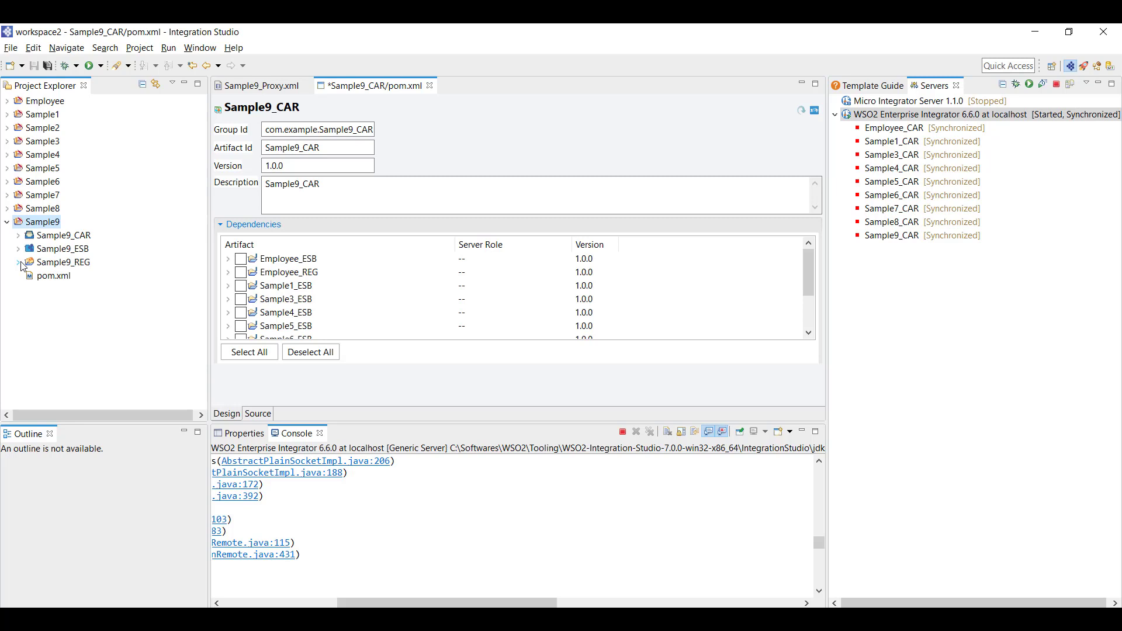
right_click(59, 267)
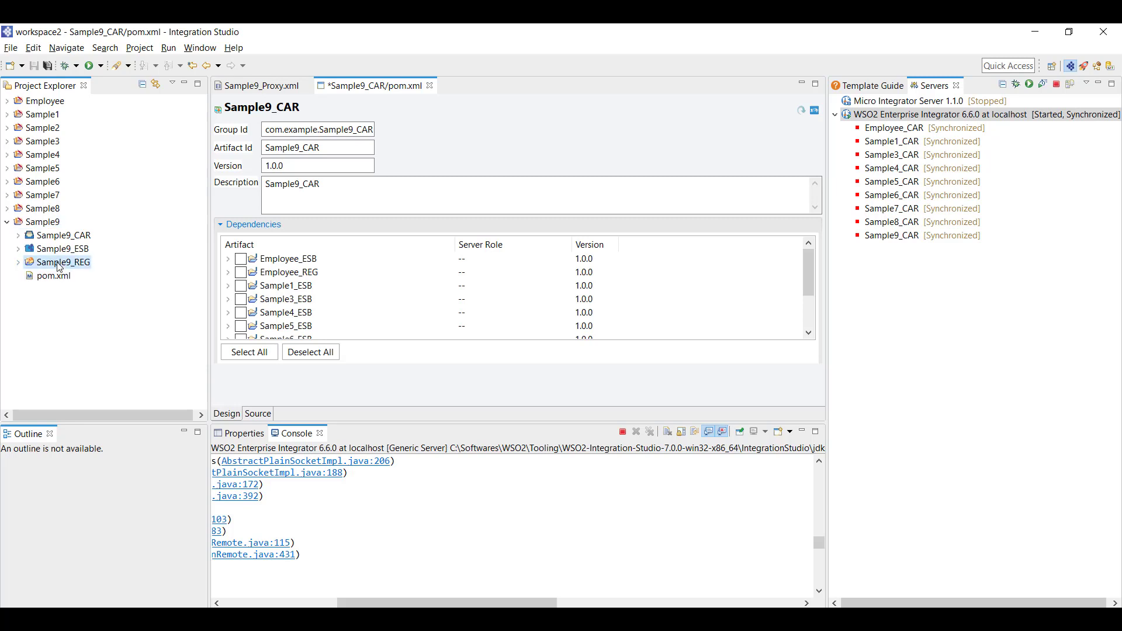
Start a template-based registry resource in Sample9_REG named Sample9WSPolicy and browse the template list
mouse_move(87, 251)
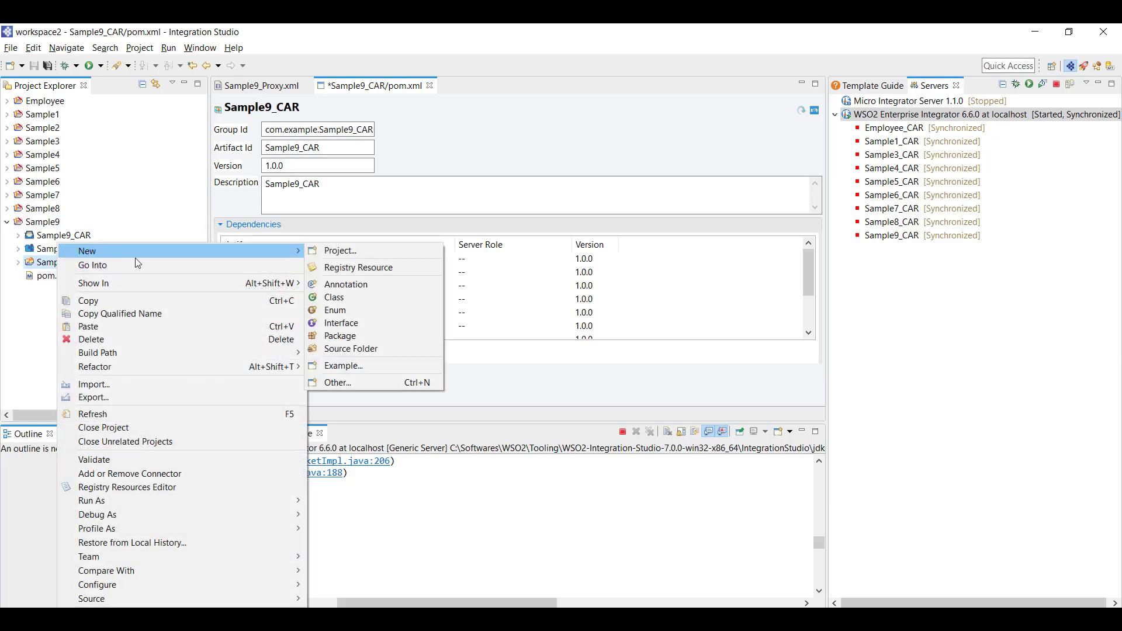
left_click(343, 270)
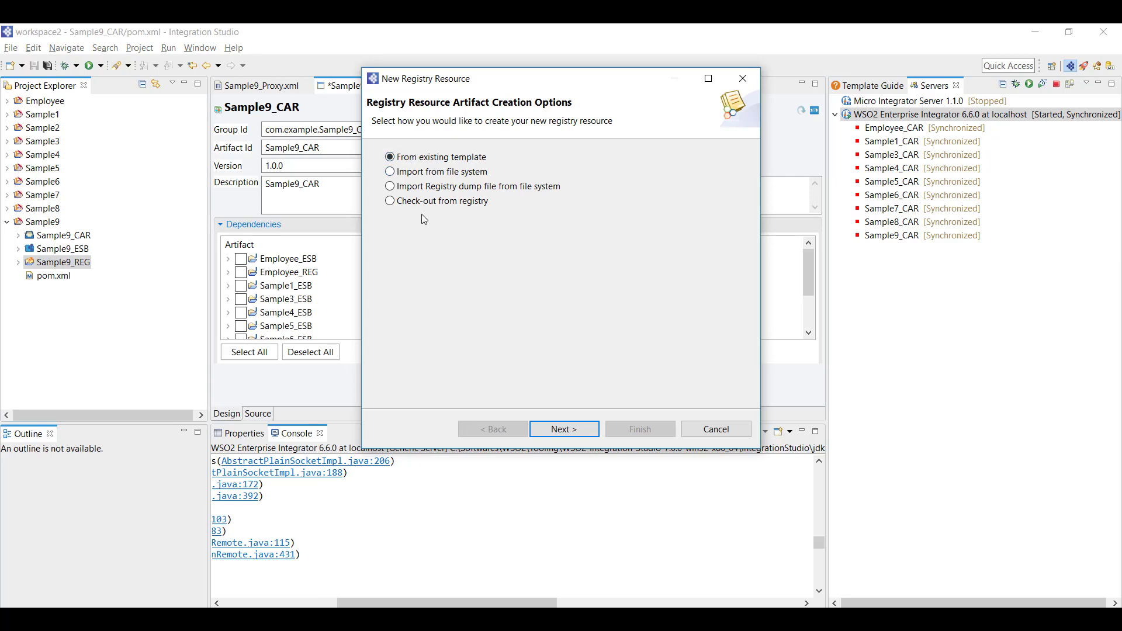
left_click(565, 434)
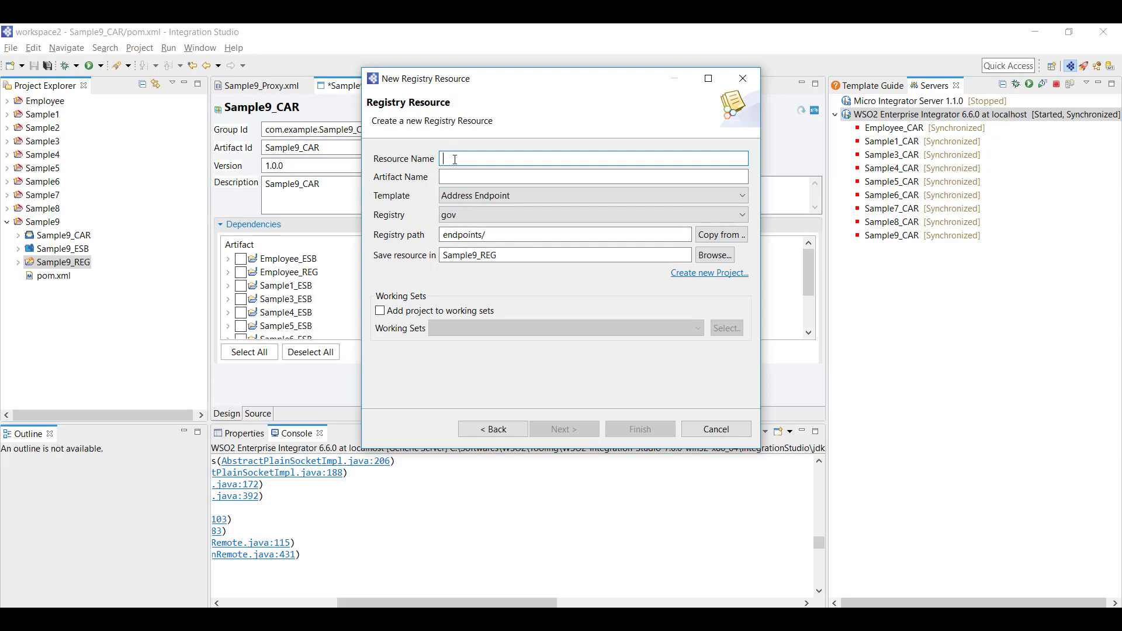
type("Sample")
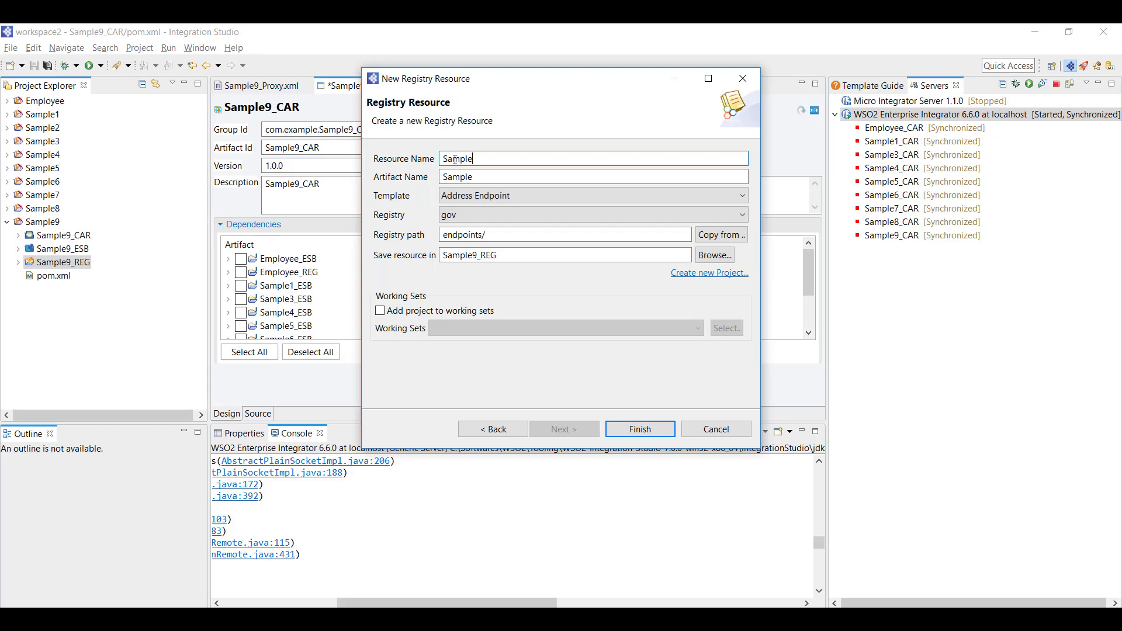
type("9WSPolicy")
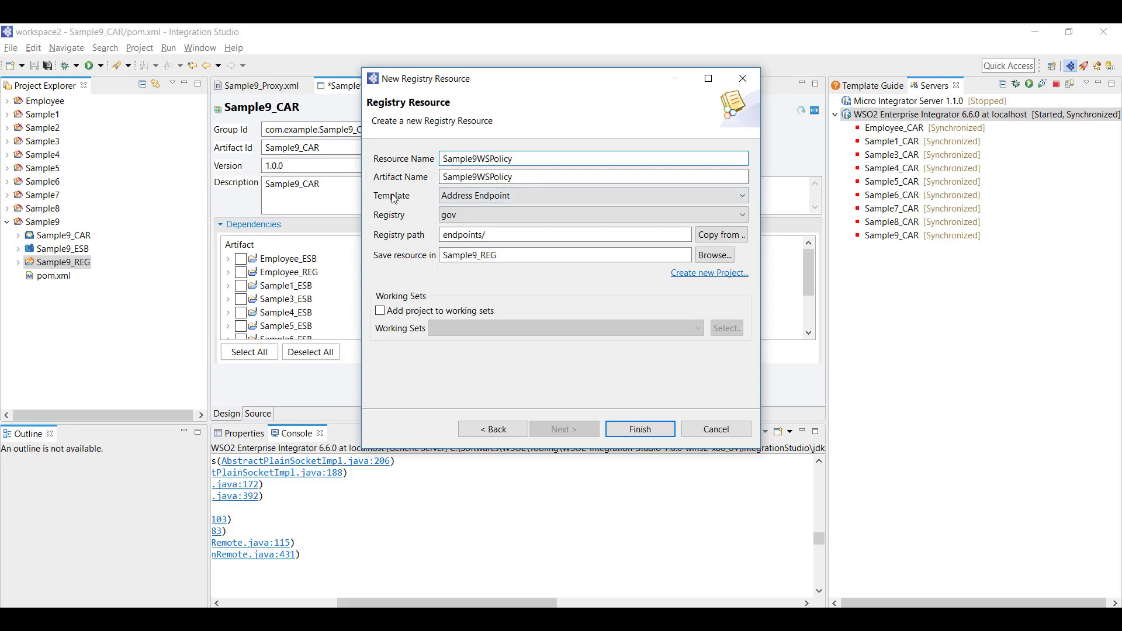
left_click(456, 202)
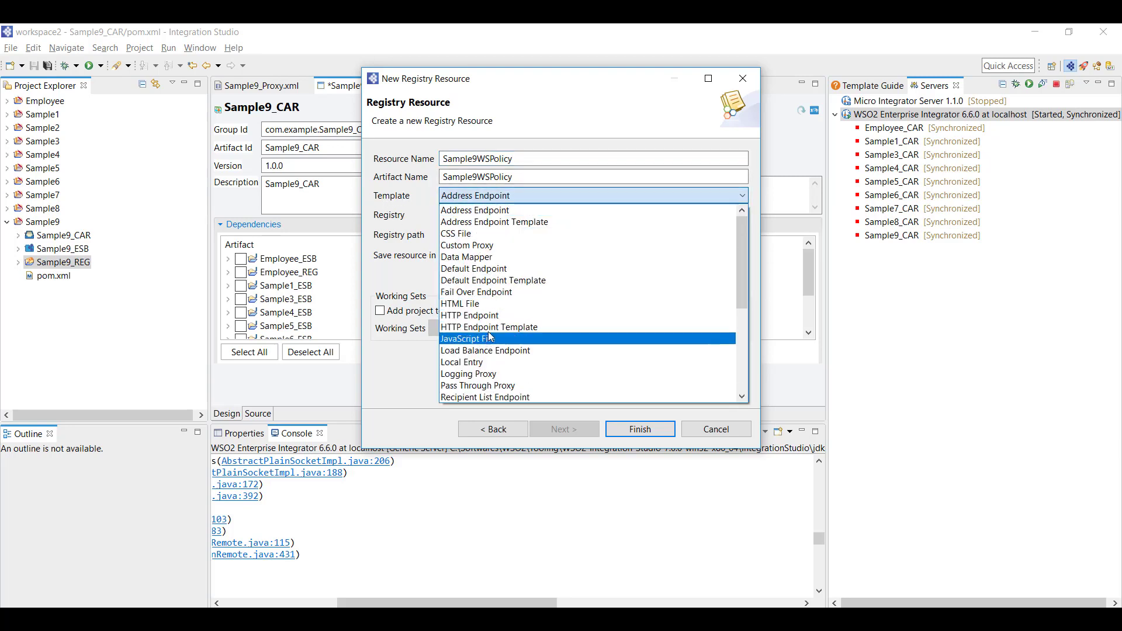
scroll(490, 330, "down", 1)
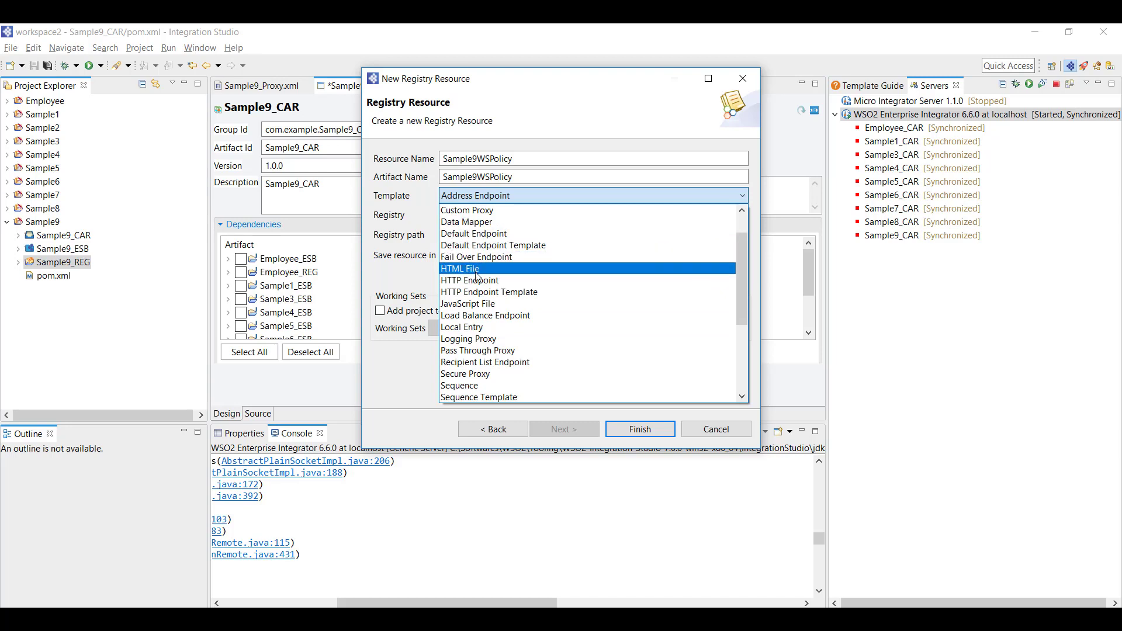
scroll(485, 341, "down", 4)
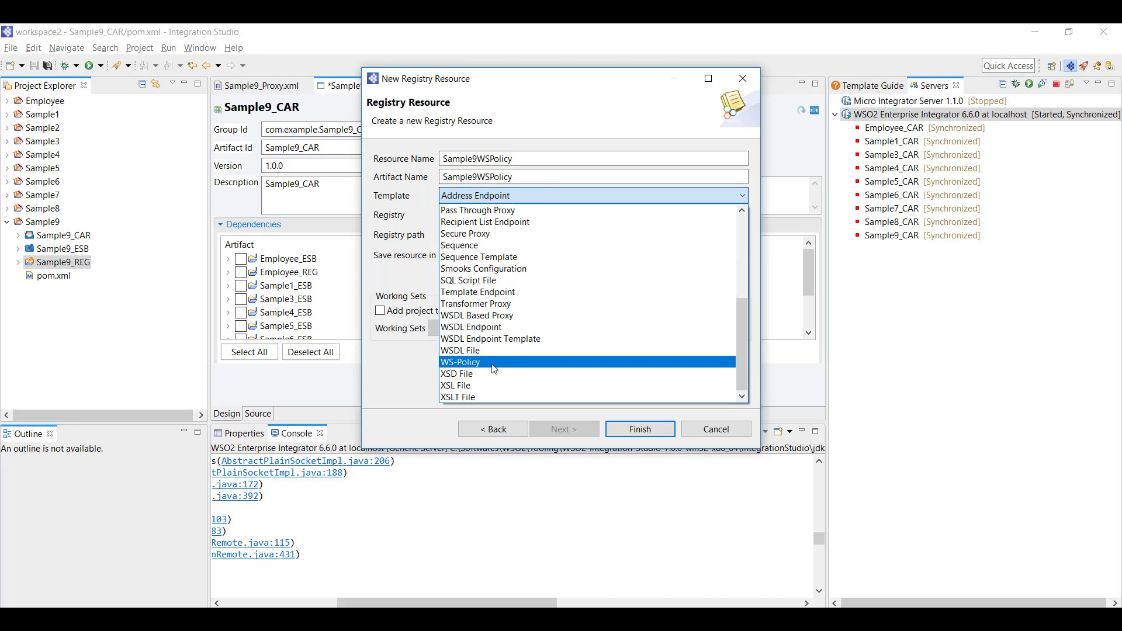
Create Sample9WSPolicy with the WS-Policy template in the conf registry at path wspolicy, then switch to the browser
left_click(494, 365)
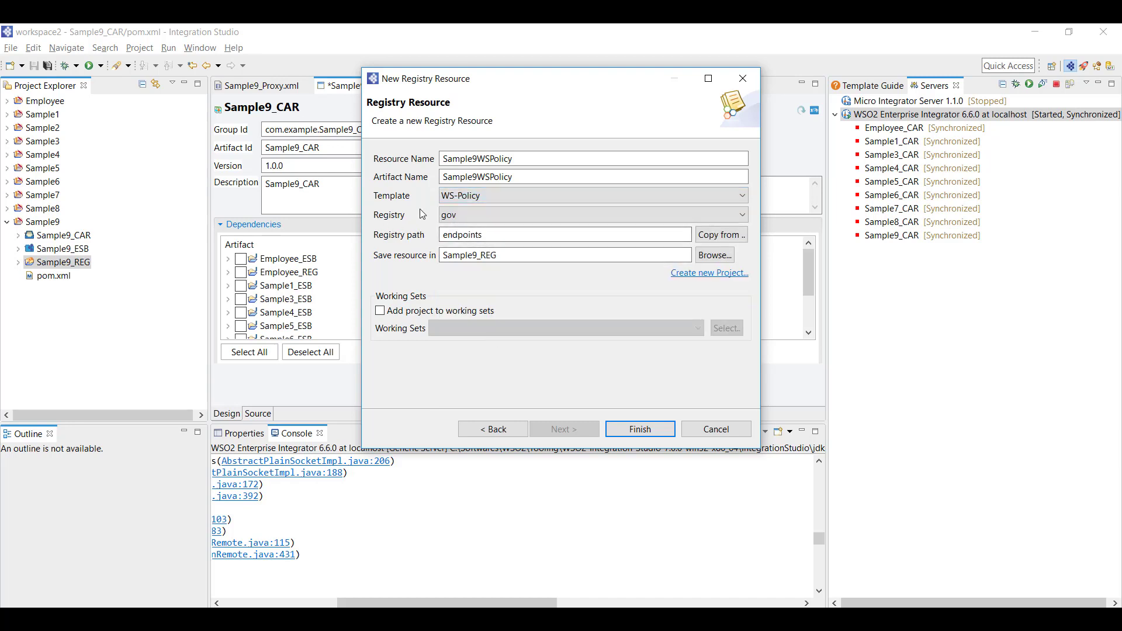
left_click(452, 215)
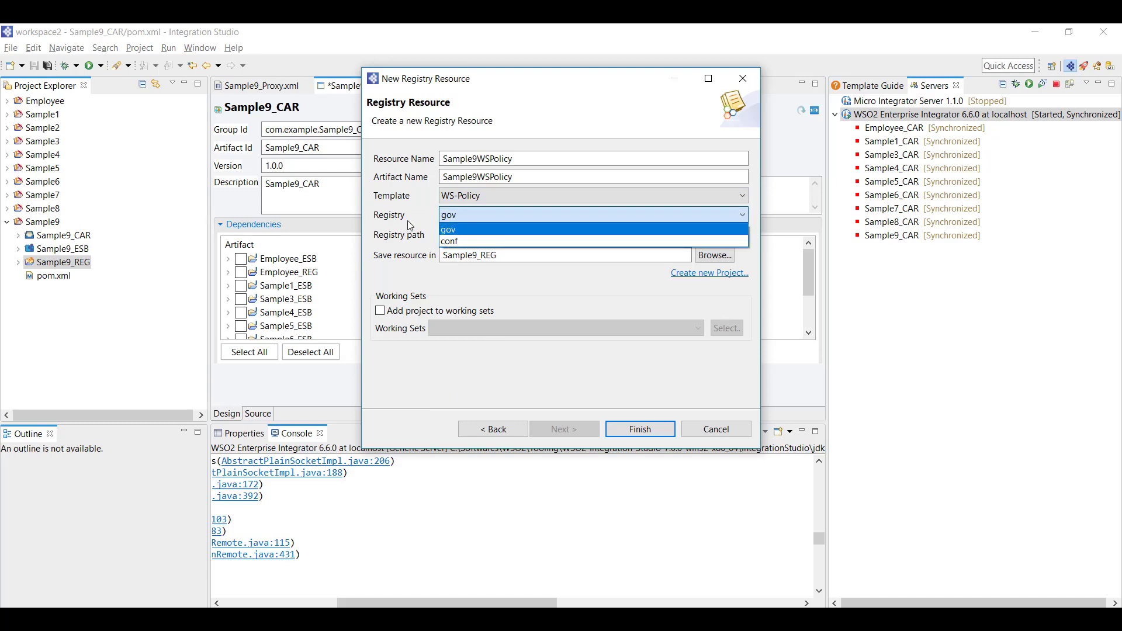
left_click(449, 242)
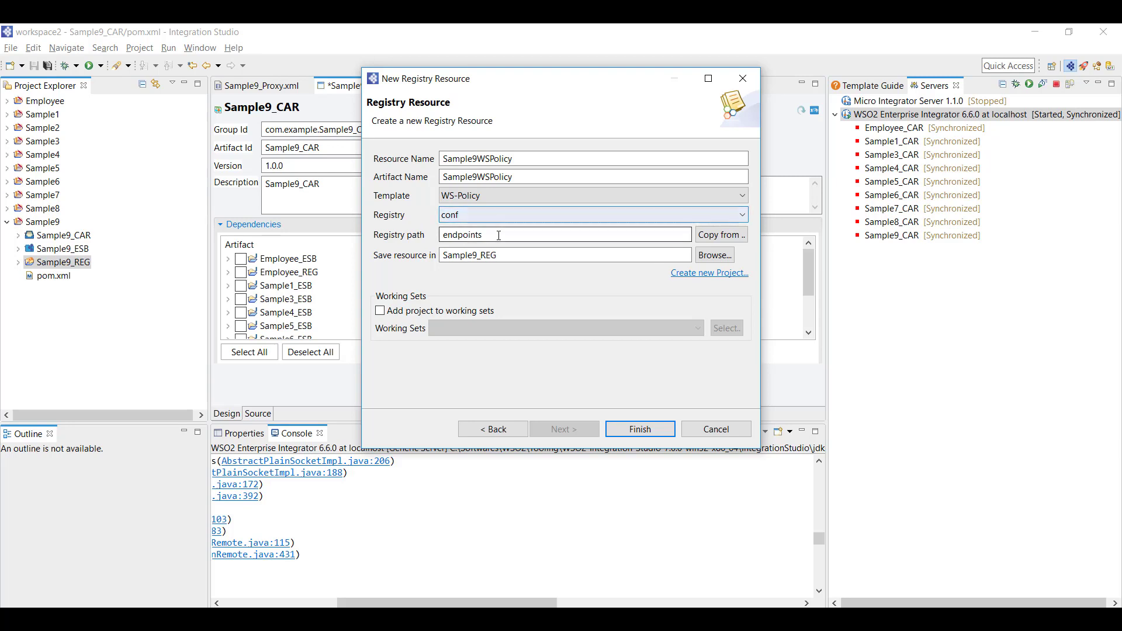
double_click(463, 234)
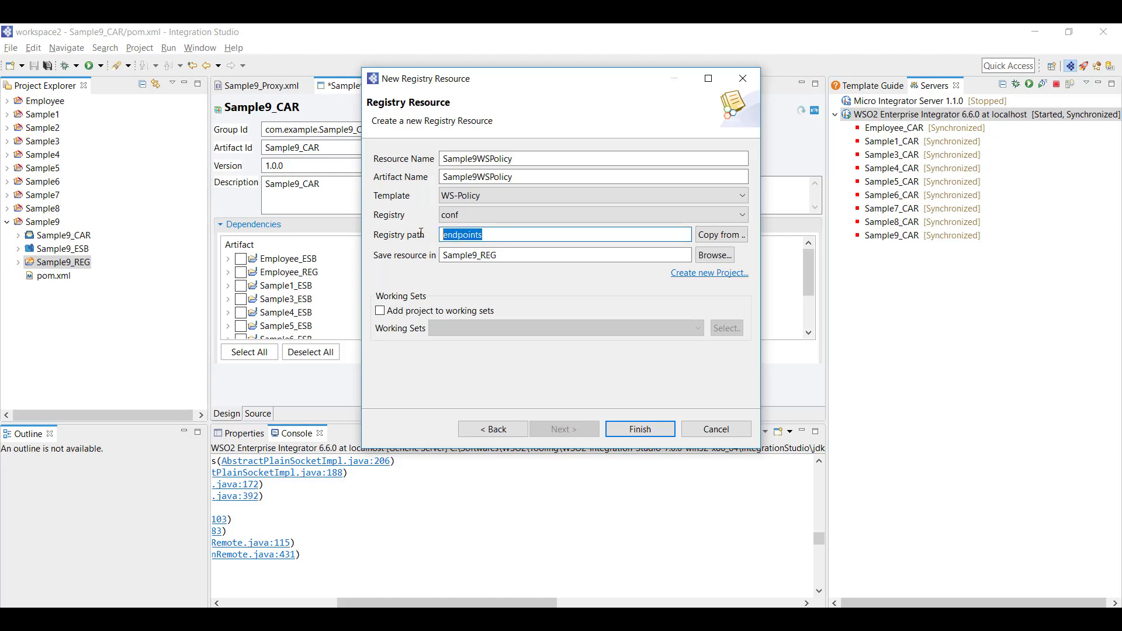
type("wspolicy")
left_click(640, 430)
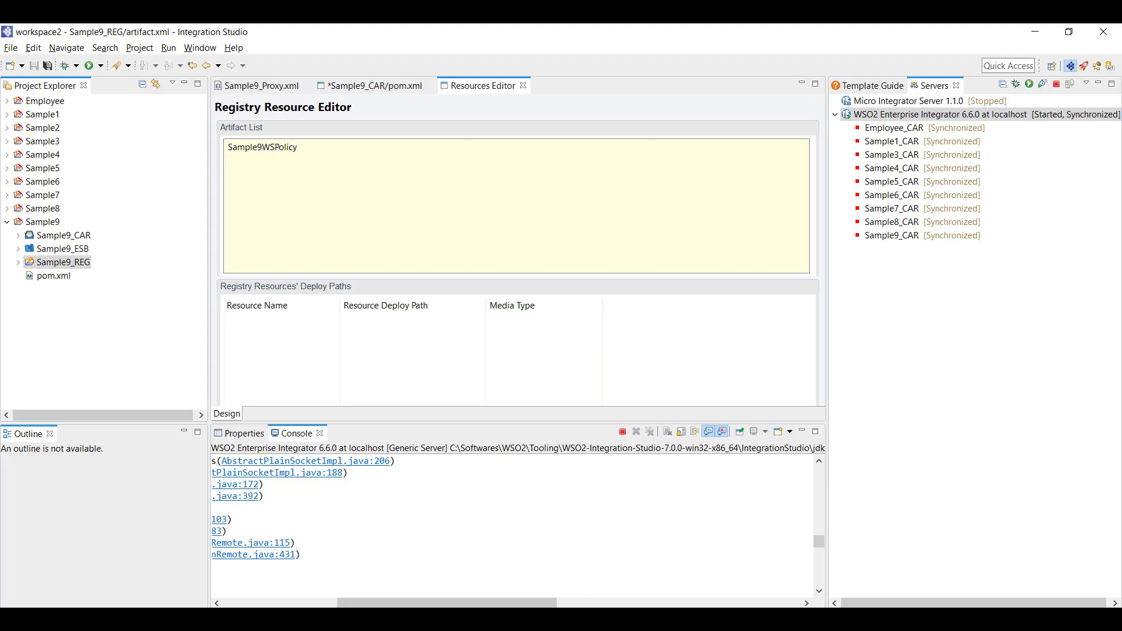
key("alt+Tab")
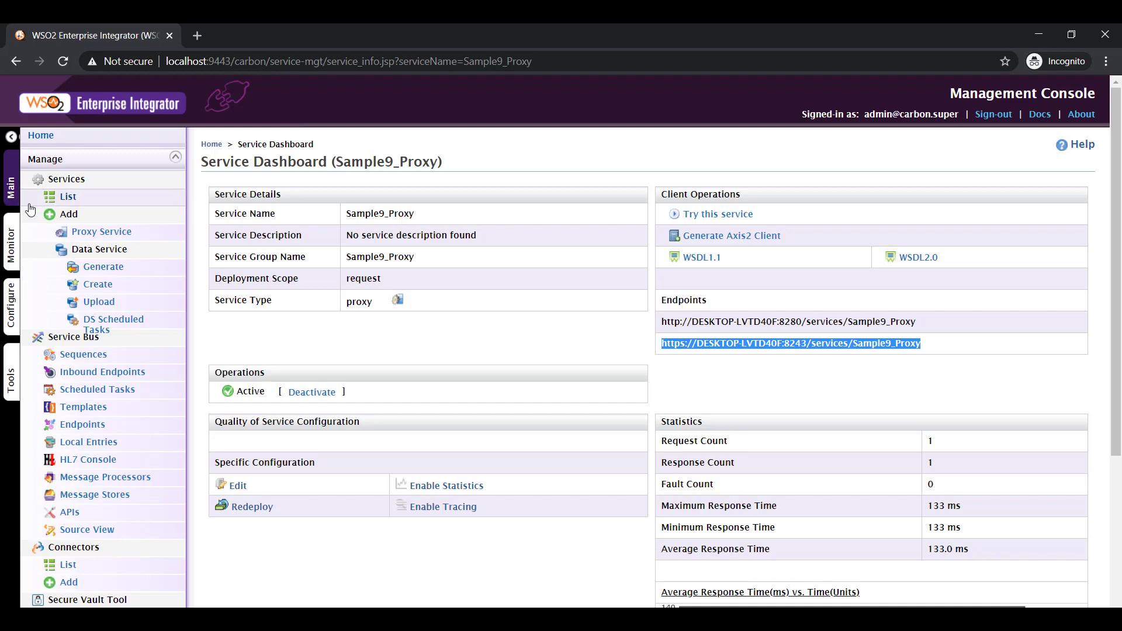
Go to Configure > Users and Roles > Add and choose Add New Role
left_click(12, 316)
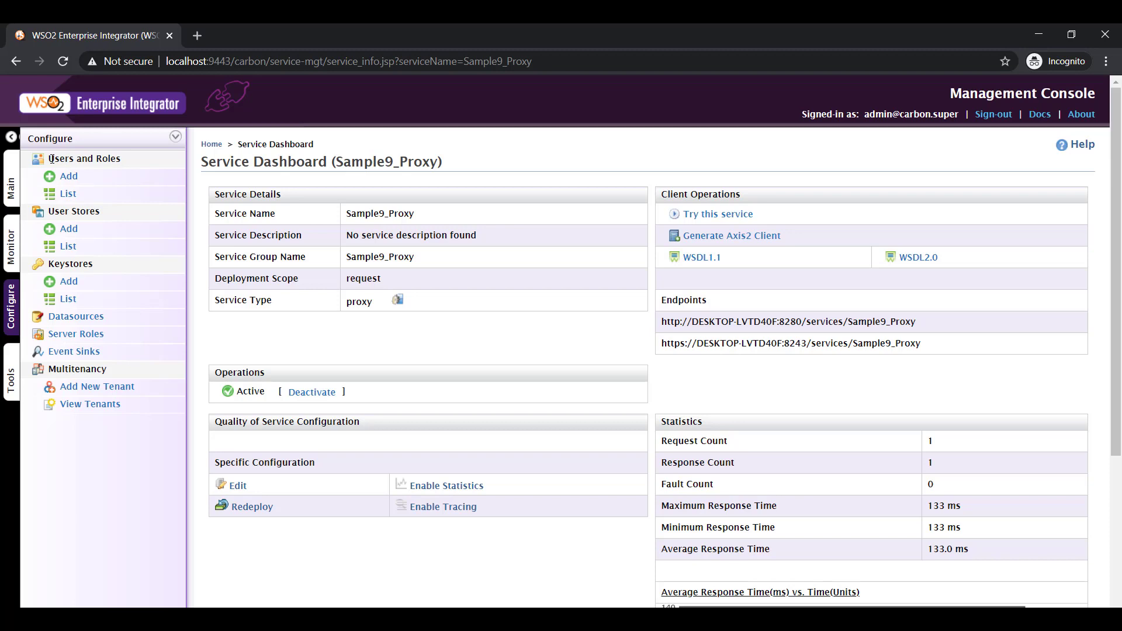
left_click(68, 193)
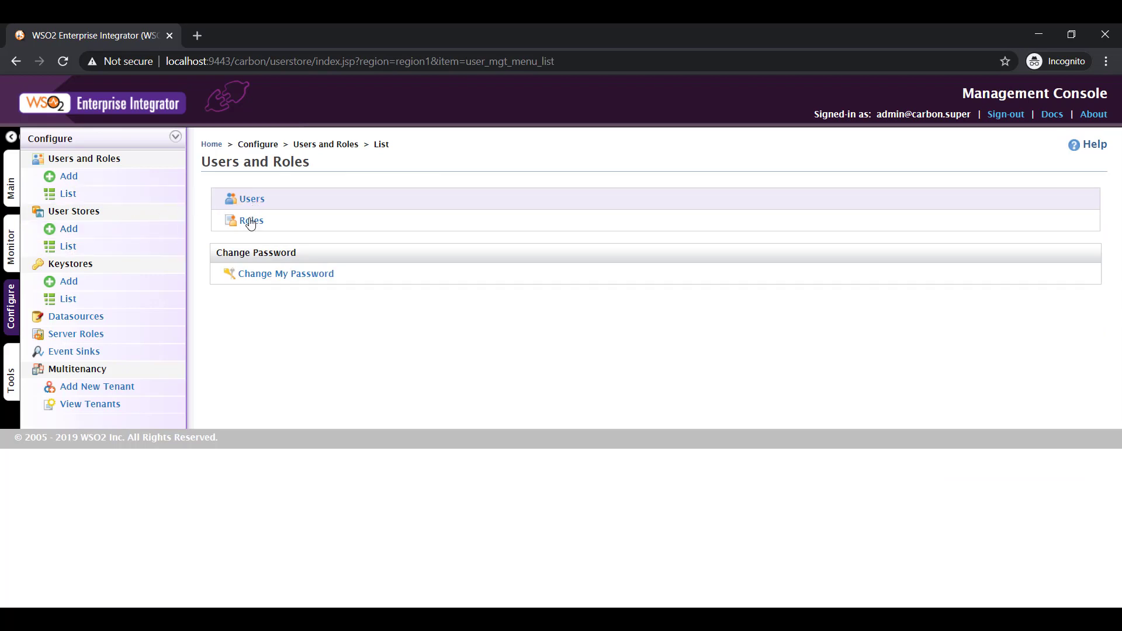
left_click(69, 181)
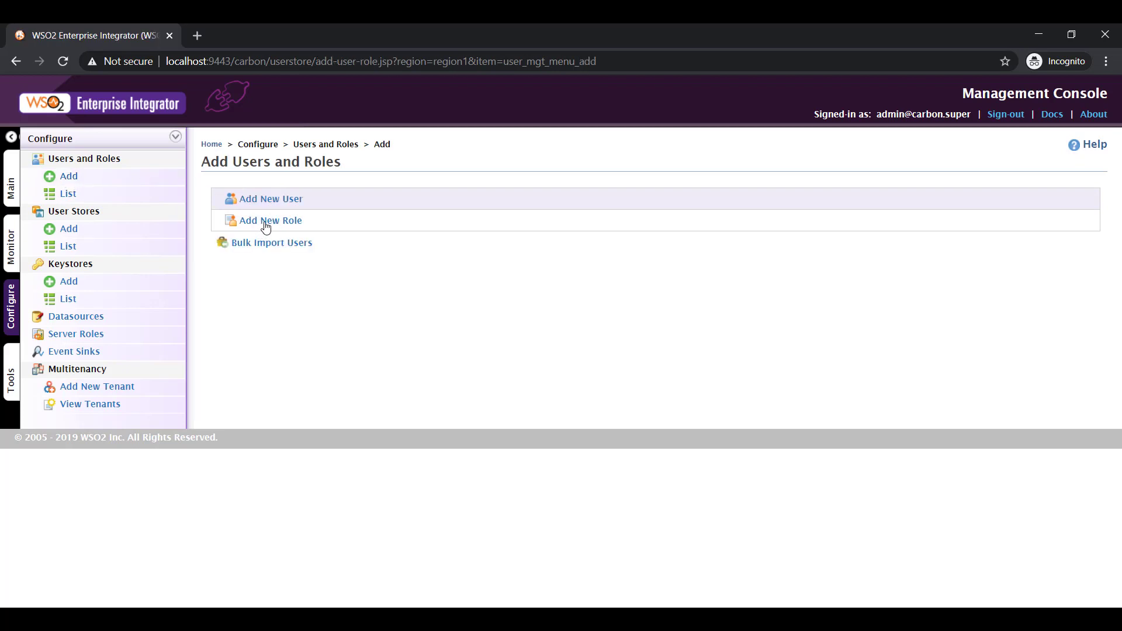
left_click(266, 226)
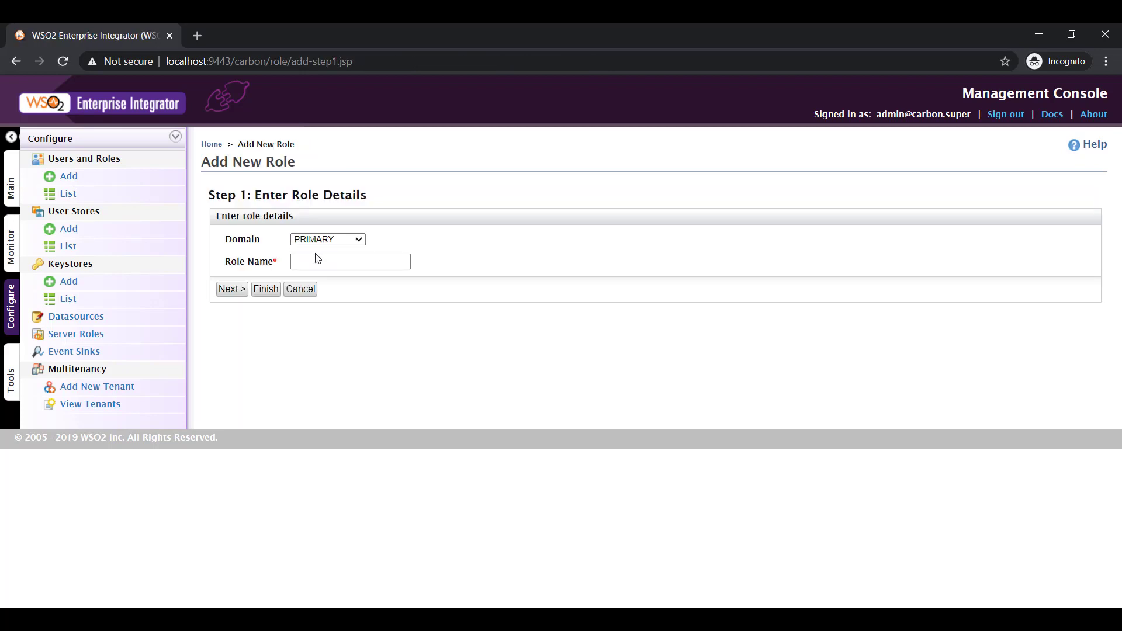
Name the role ProxyConsumer, finish with default permissions and users, then return to Add Users and Roles
left_click(316, 257)
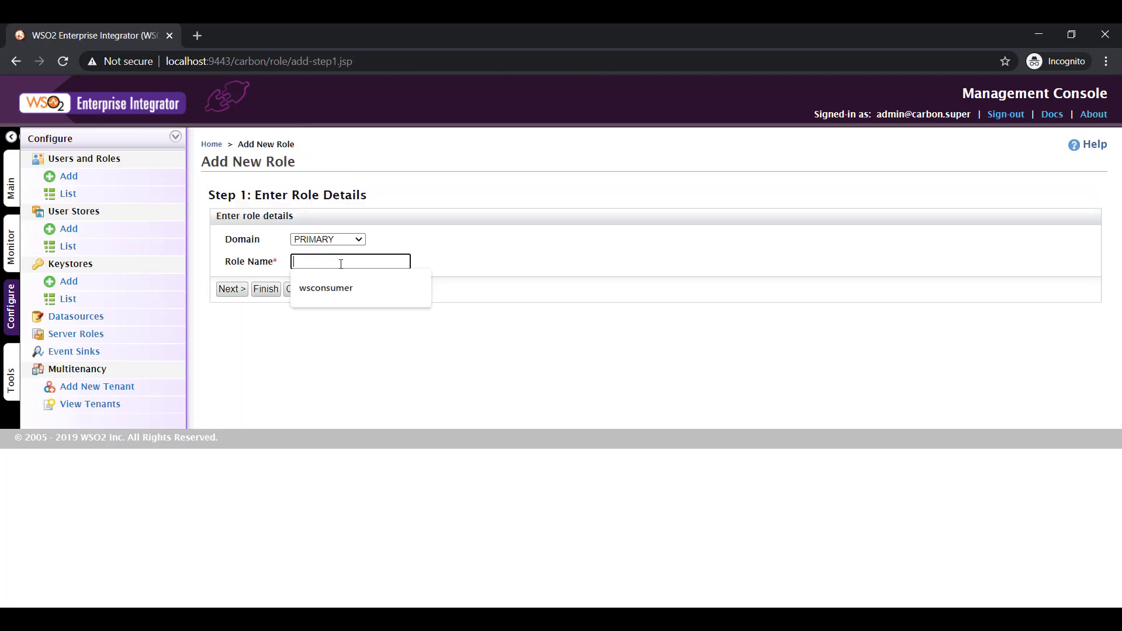
type("Pro")
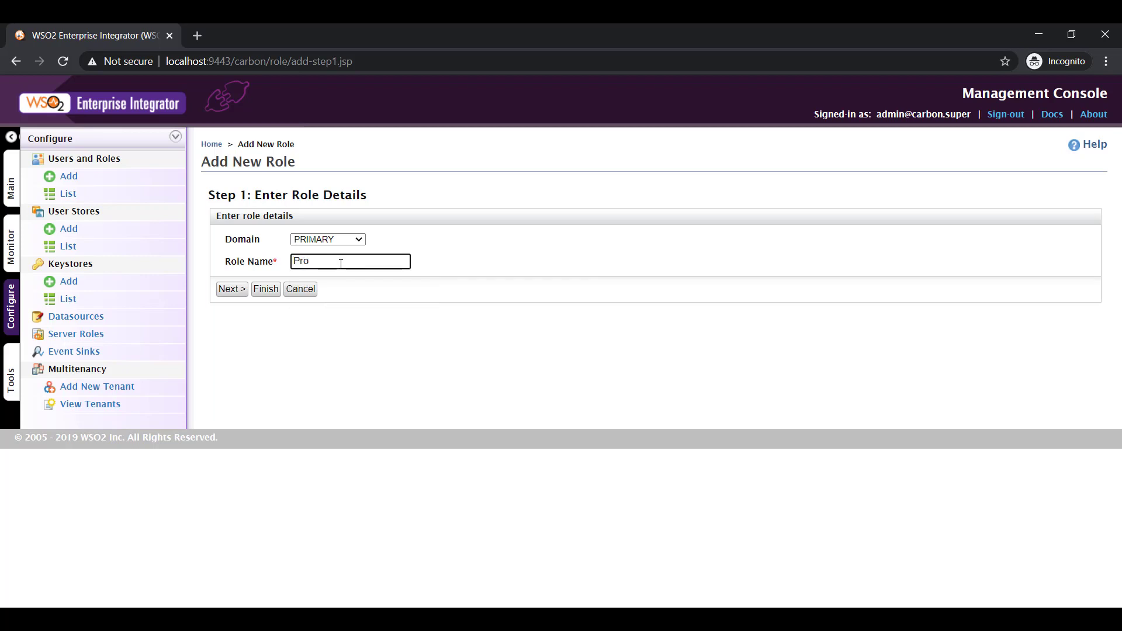
type("xyConsumer")
left_click(230, 288)
scroll(341, 379, "down", 8)
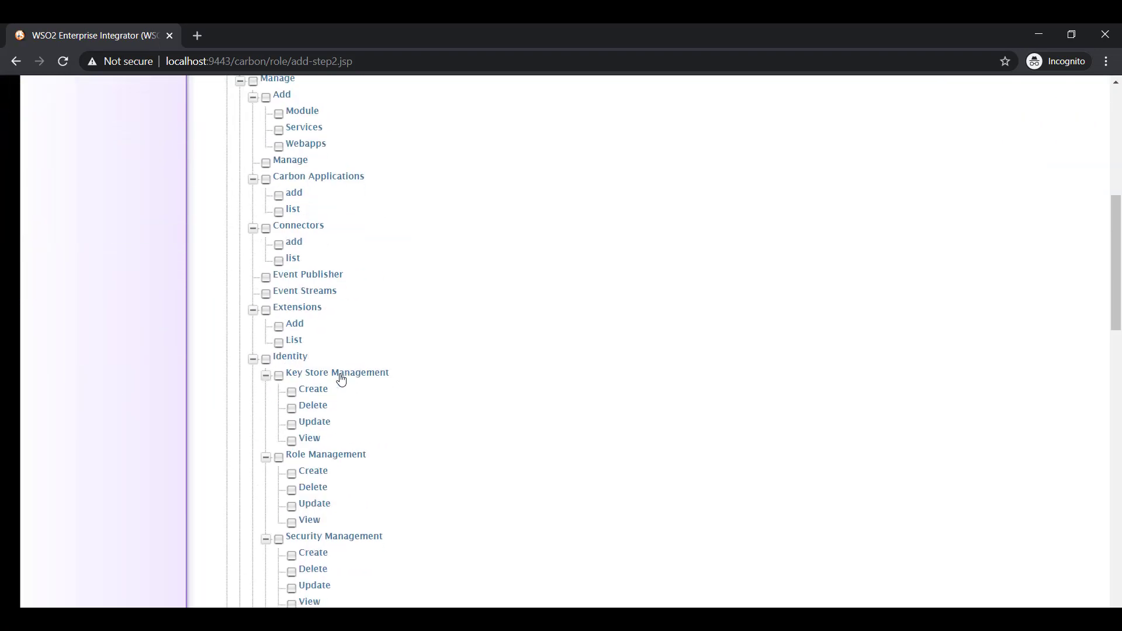
scroll(342, 379, "down", 18)
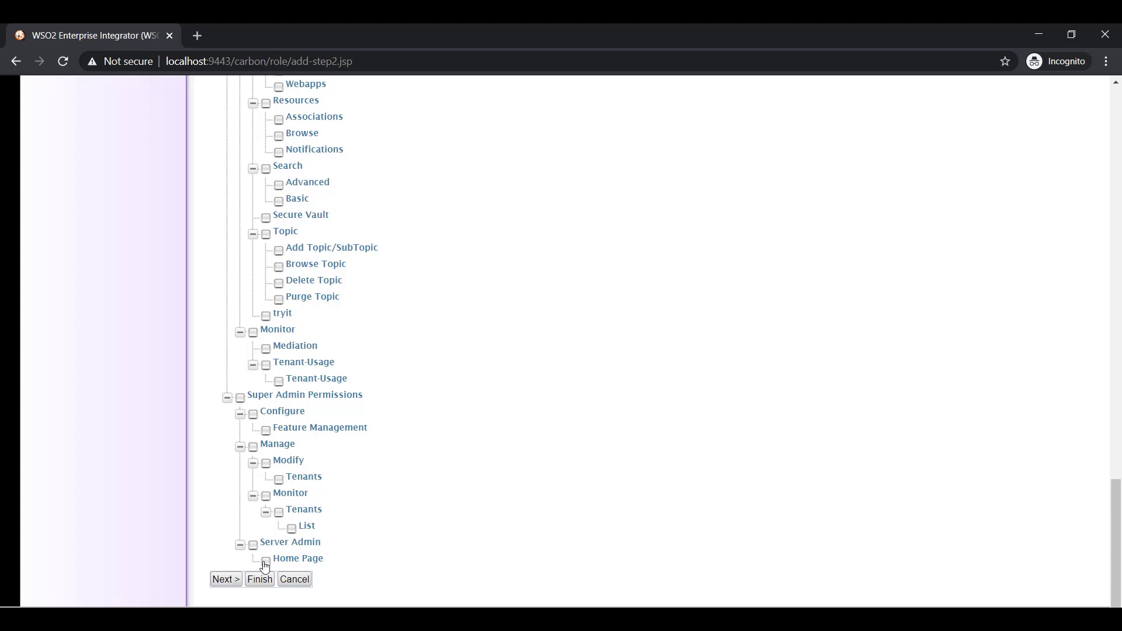
left_click(226, 581)
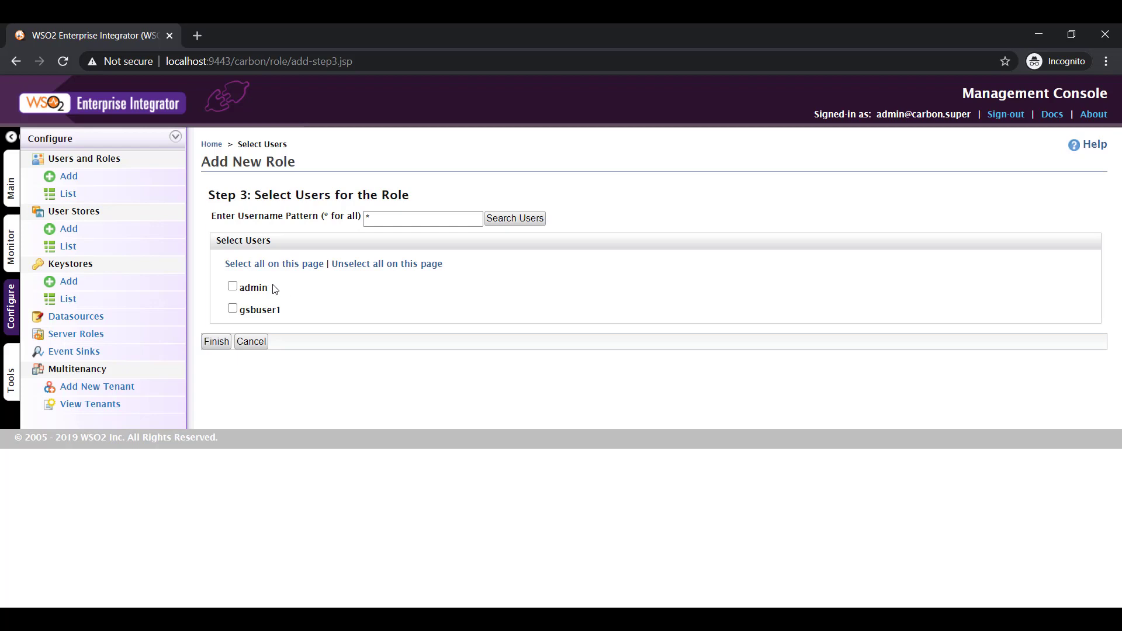
left_click(216, 342)
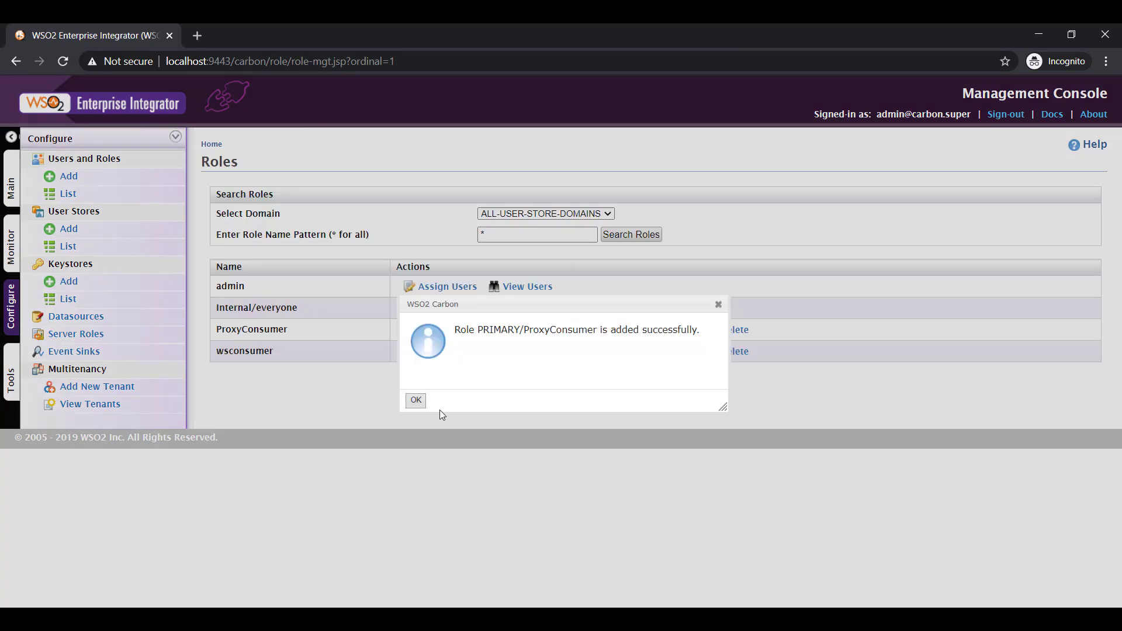
left_click(416, 400)
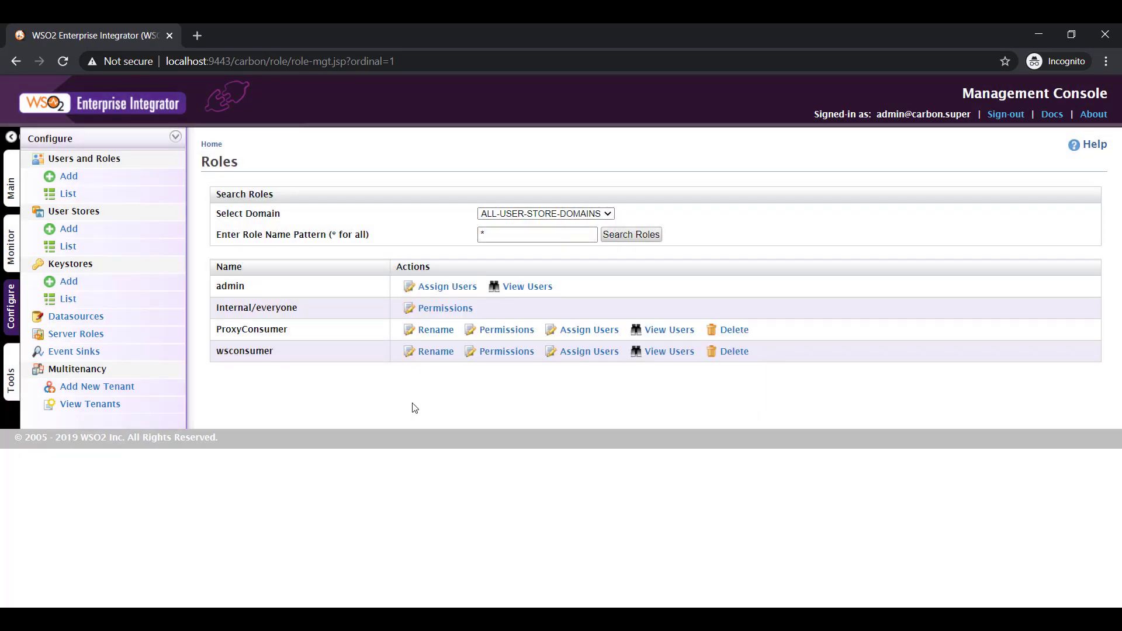
left_click(65, 181)
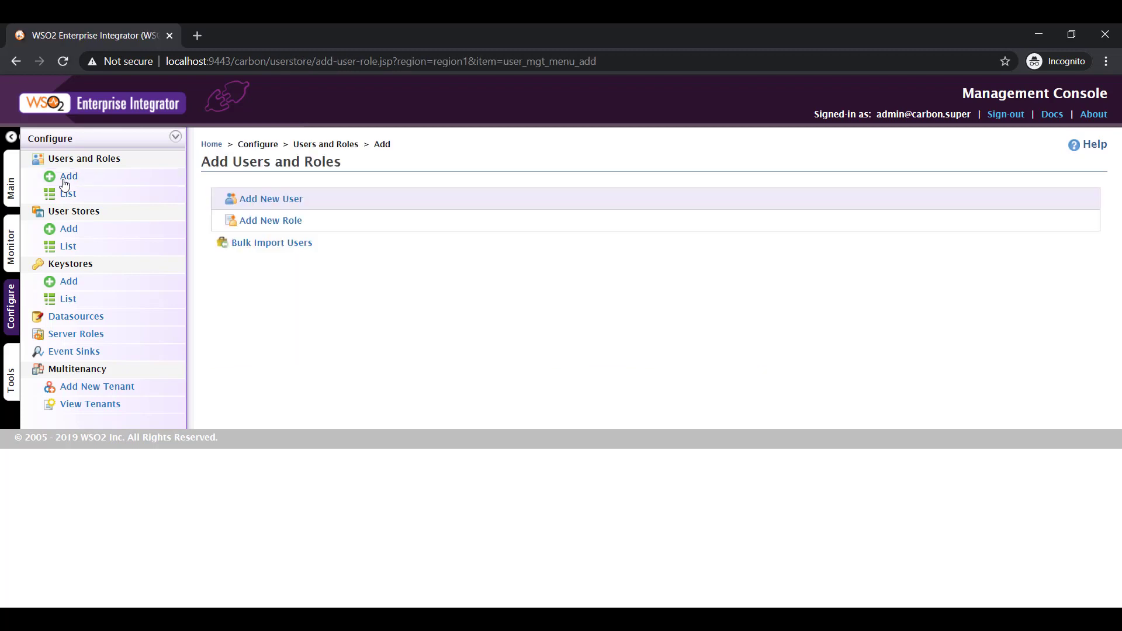
Add a new user, entering its username and pasting the password into both password fields
left_click(279, 204)
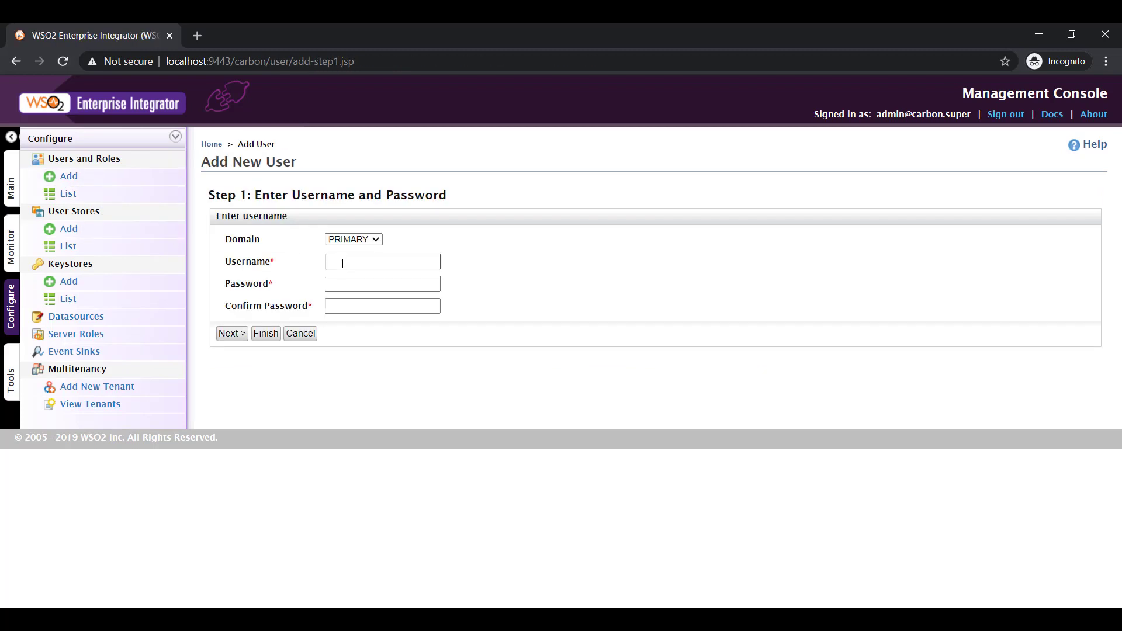
left_click(343, 261)
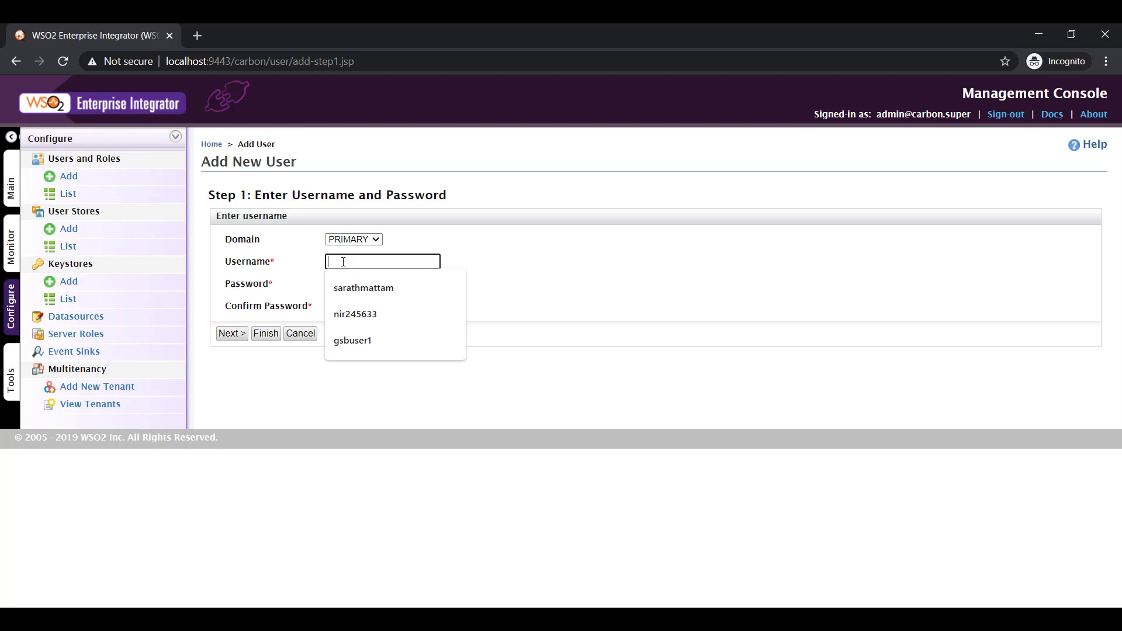
type("proxy")
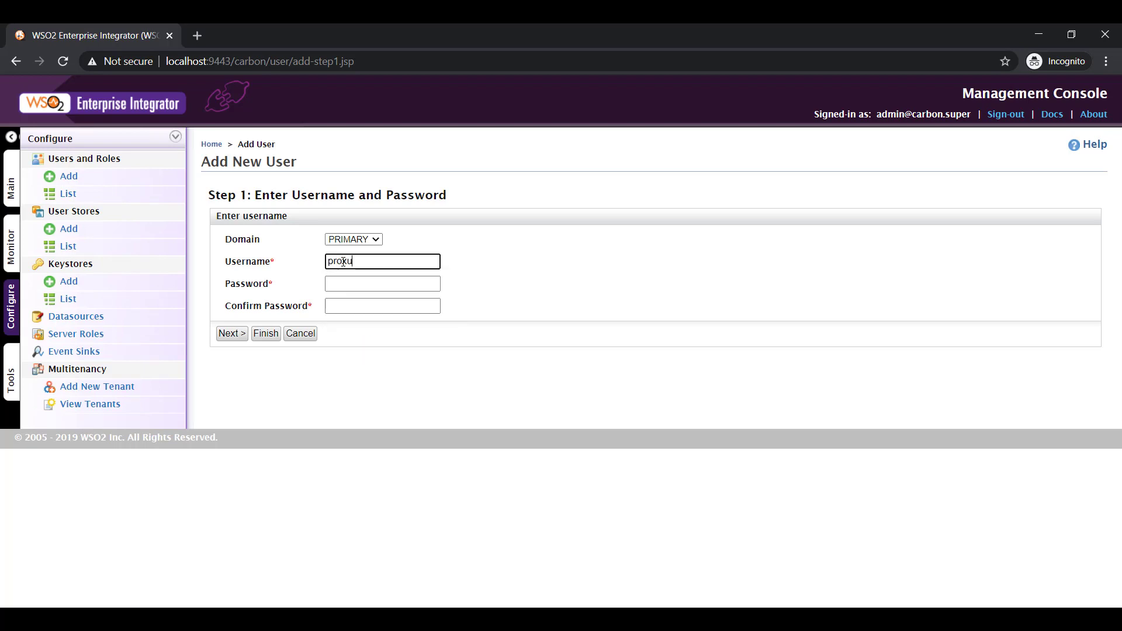
type("u")
key("BackSpace")
type("yusr1")
key("ctrl+a")
left_click(344, 287)
key("ctrl+v")
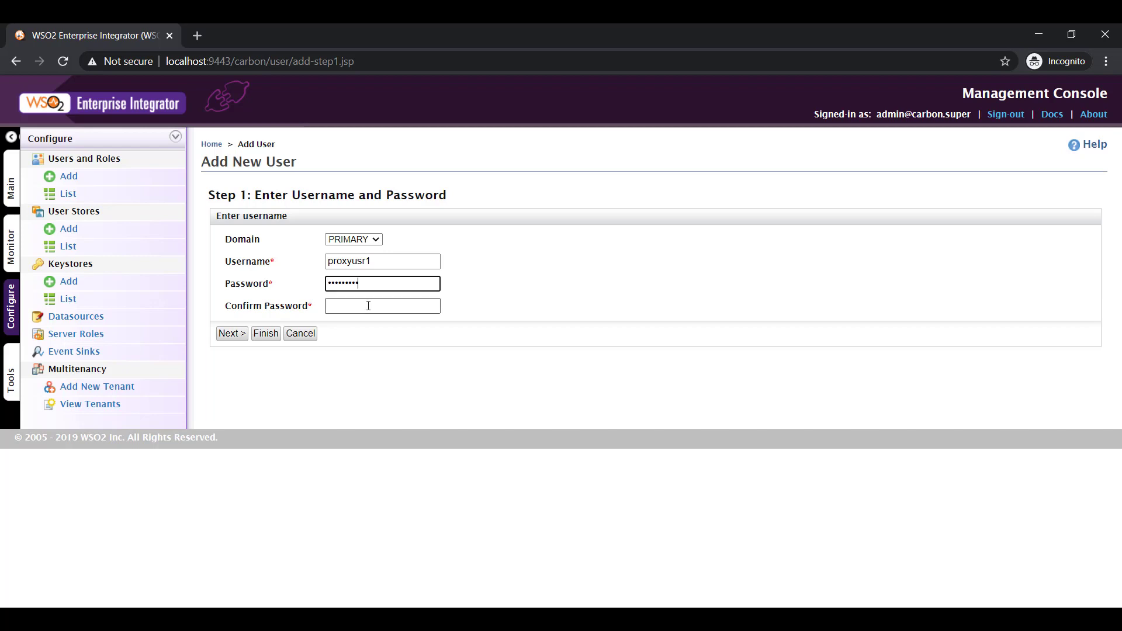
left_click(365, 306)
key("ctrl+v")
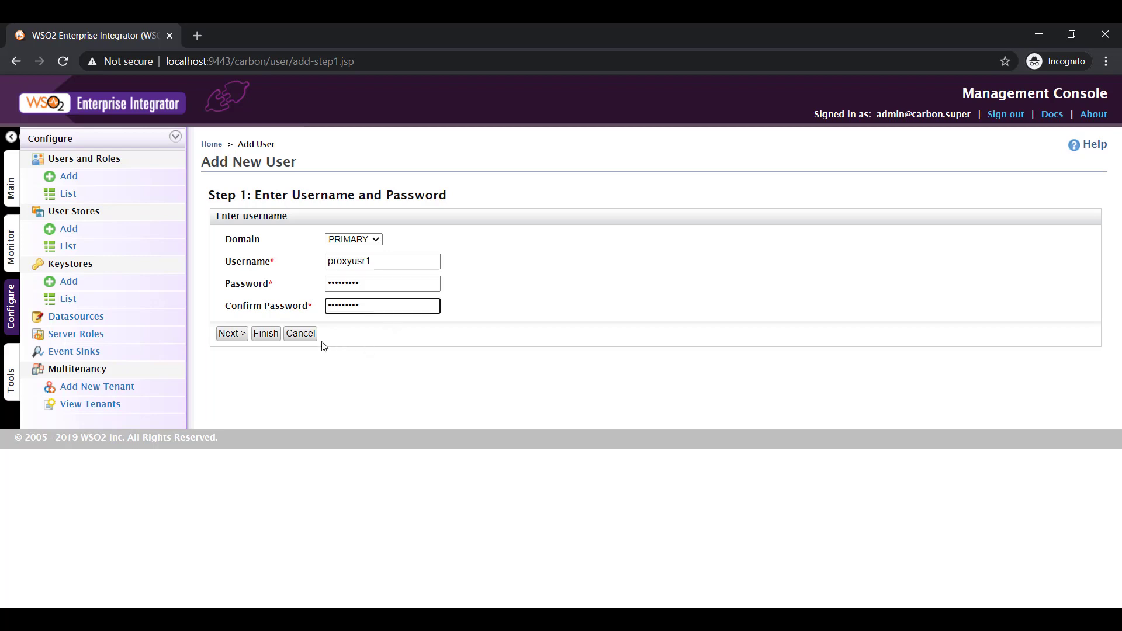
Give the new user the ProxyConsumer role, finish, and acknowledge the success message
left_click(234, 338)
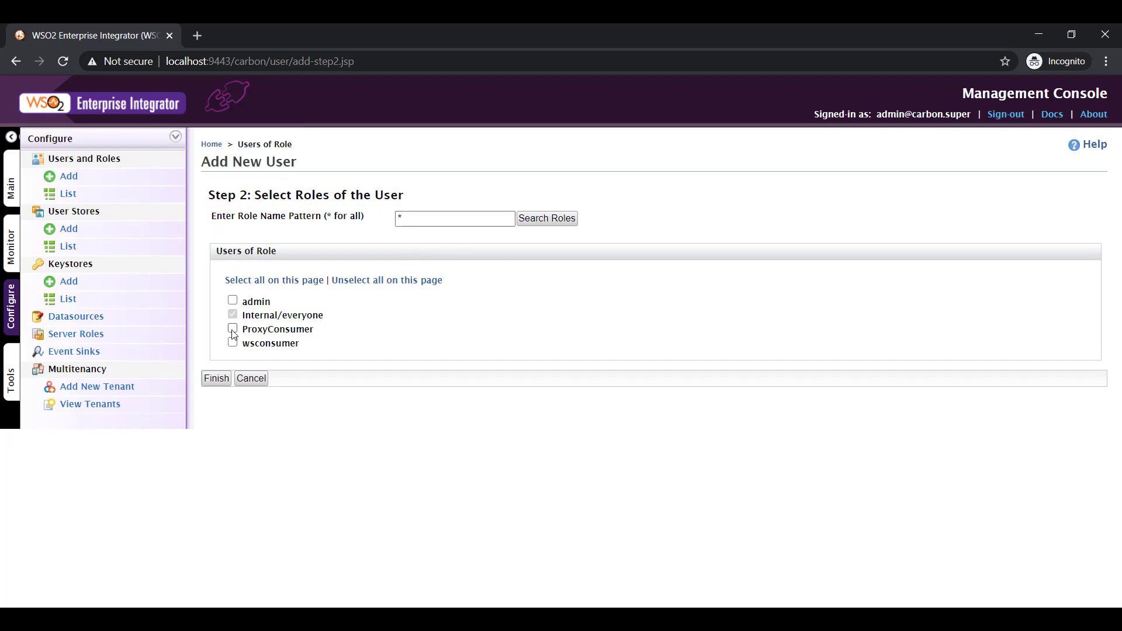
left_click_drag(244, 329, 321, 328)
left_click(251, 330)
left_click(233, 330)
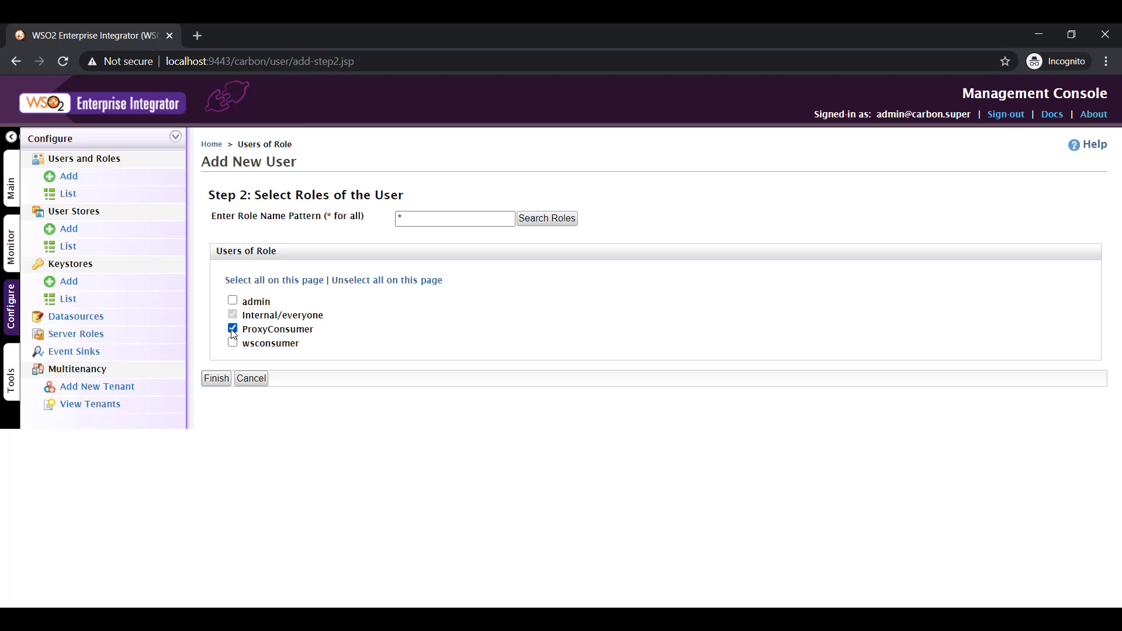
left_click(216, 379)
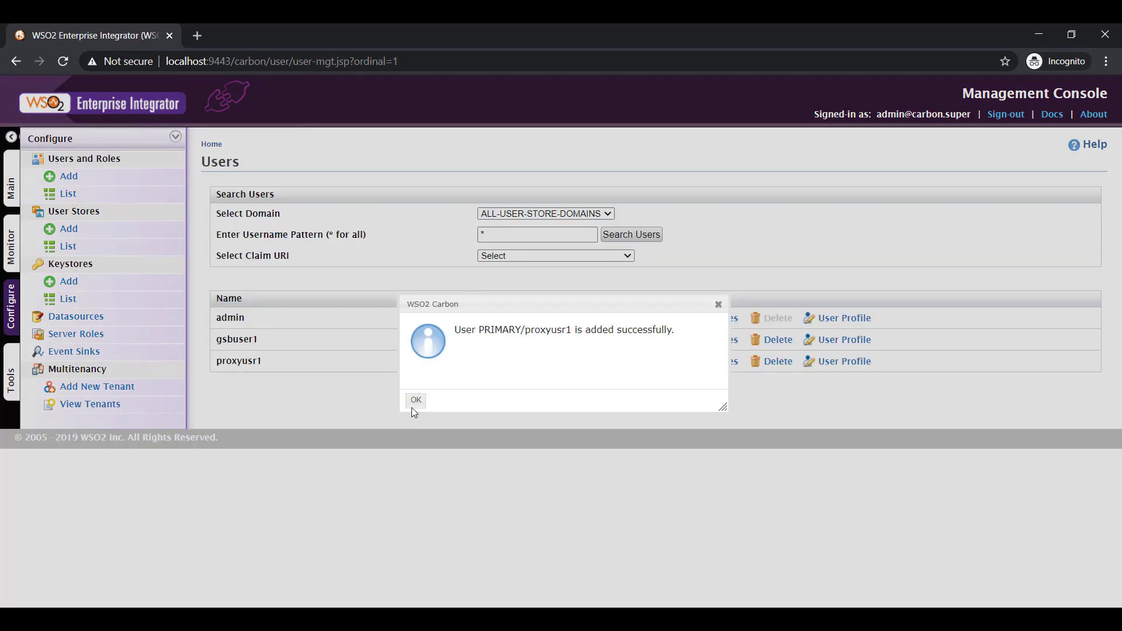
left_click(416, 401)
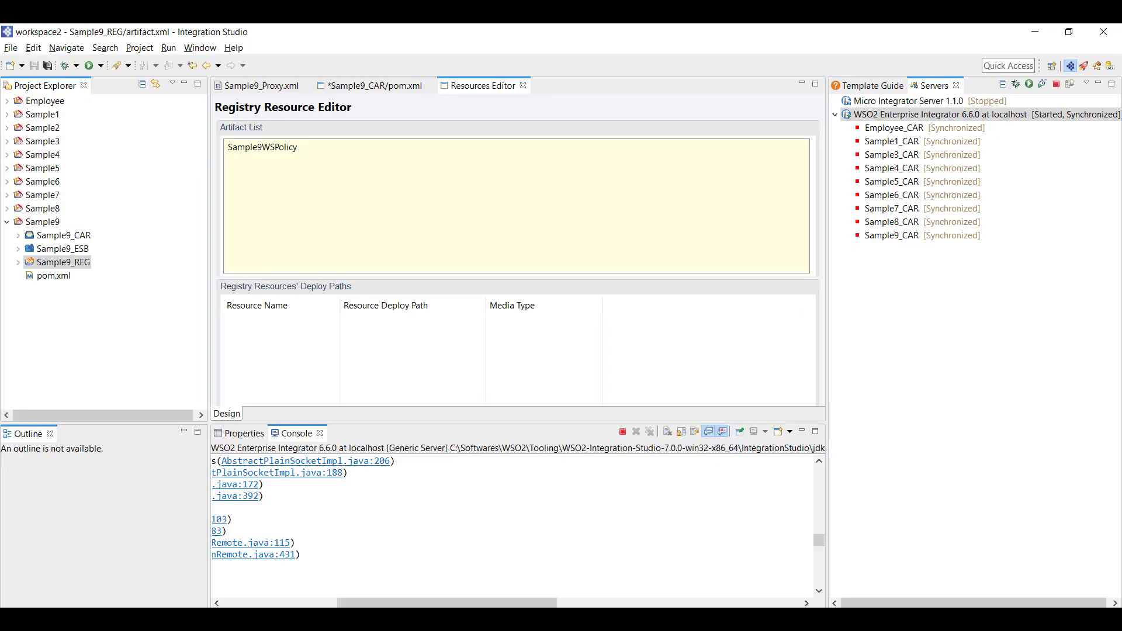
Expand Sample9_REG, open Sample9WSPolicy.xml, and bring up the policy's User Roles dialog
left_click(18, 262)
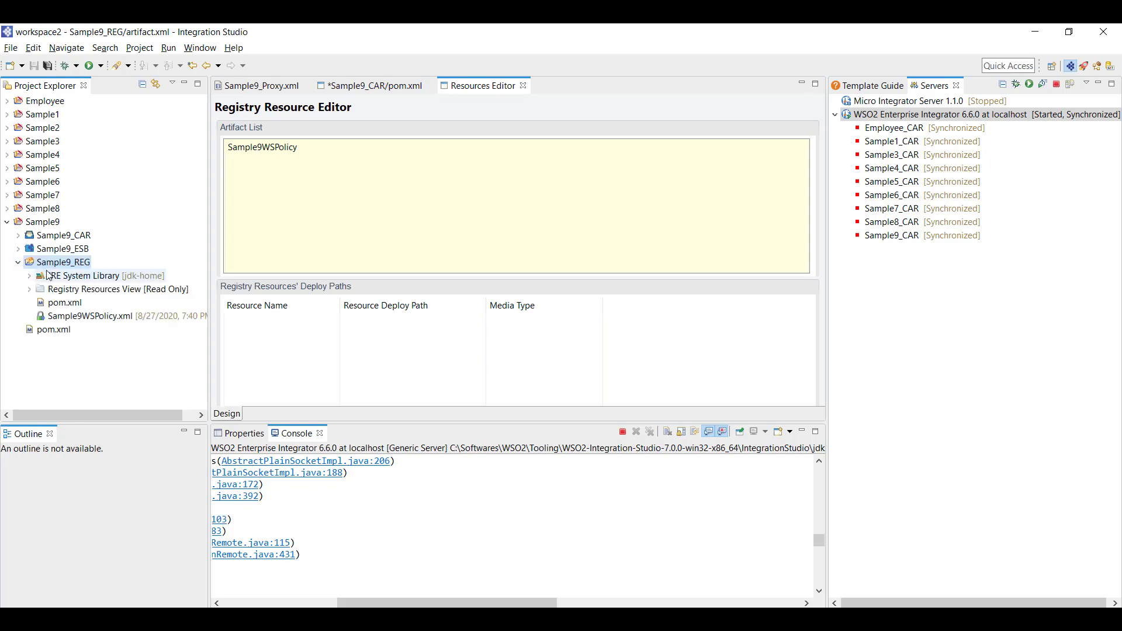
double_click(78, 318)
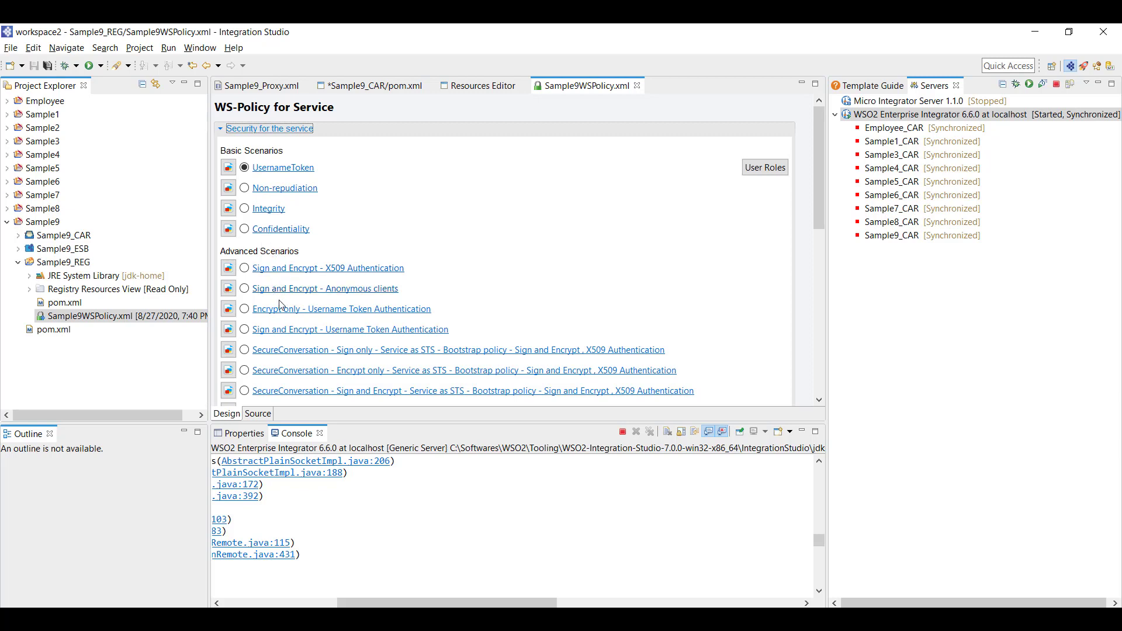
scroll(286, 304, "down", 1)
scroll(292, 301, "up", 1)
left_click(766, 169)
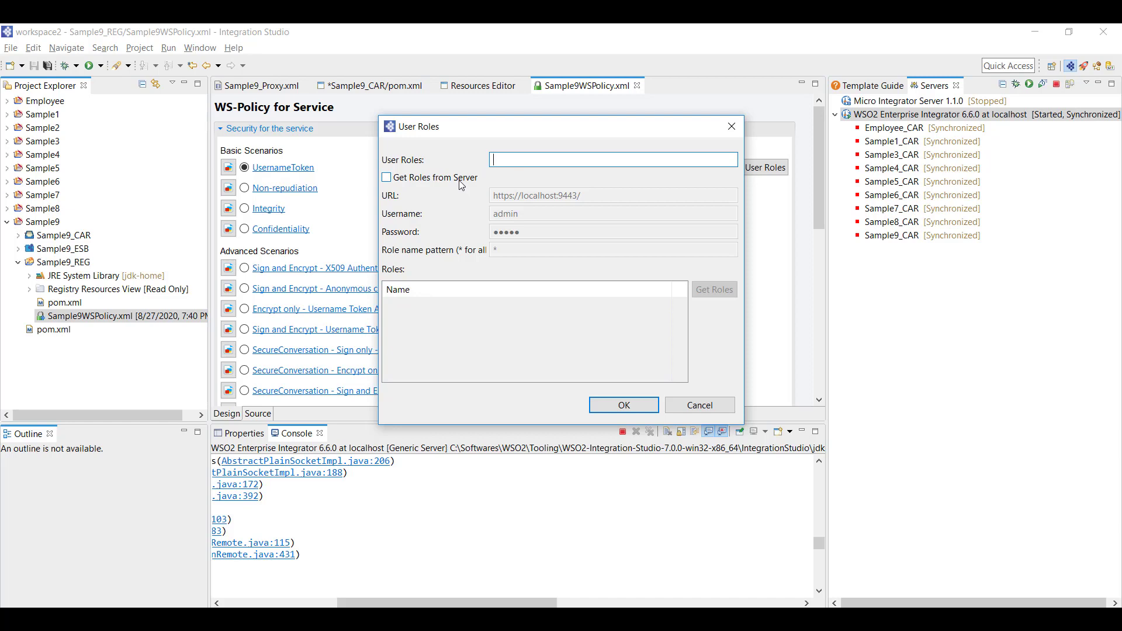
Load roles from the server and allow only the ProxyConsumer role for the policy
left_click(407, 181)
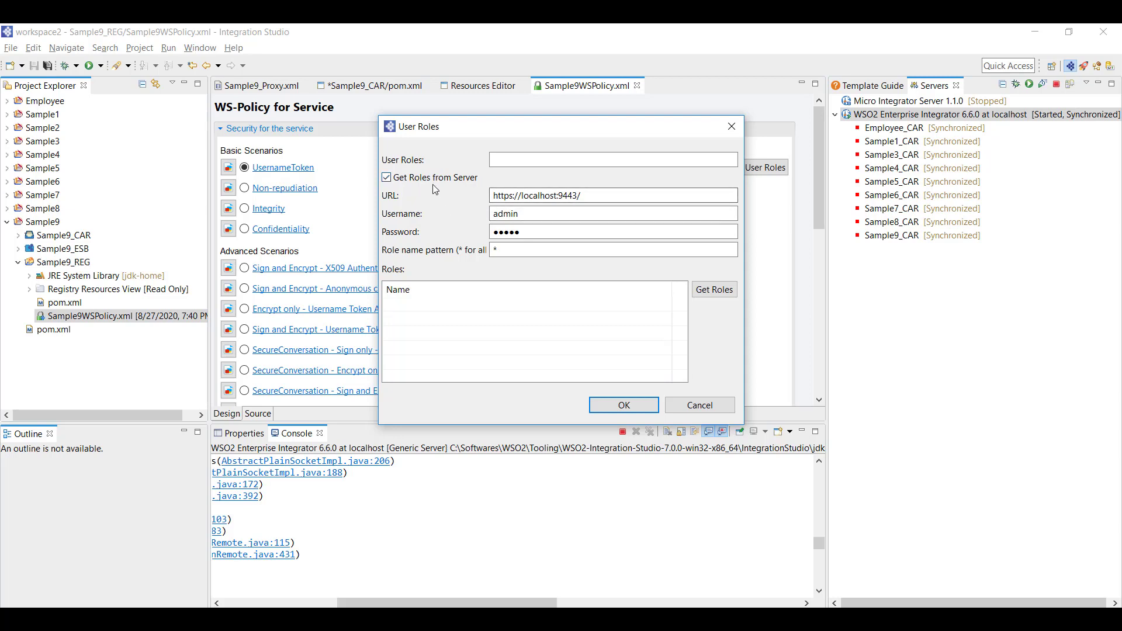
left_click(714, 290)
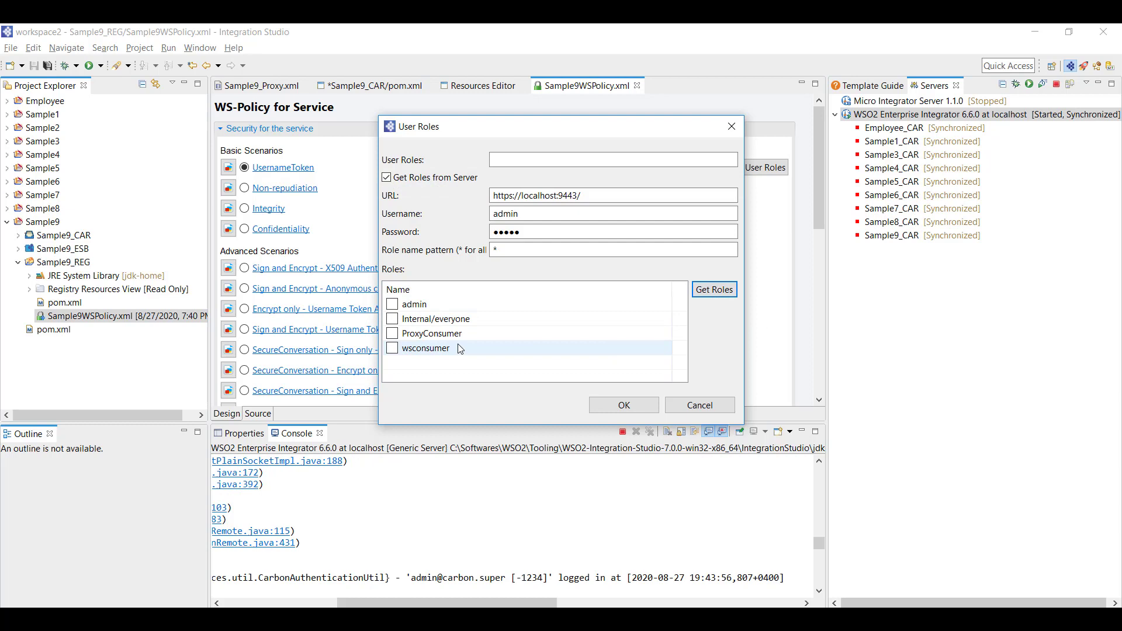
left_click(393, 335)
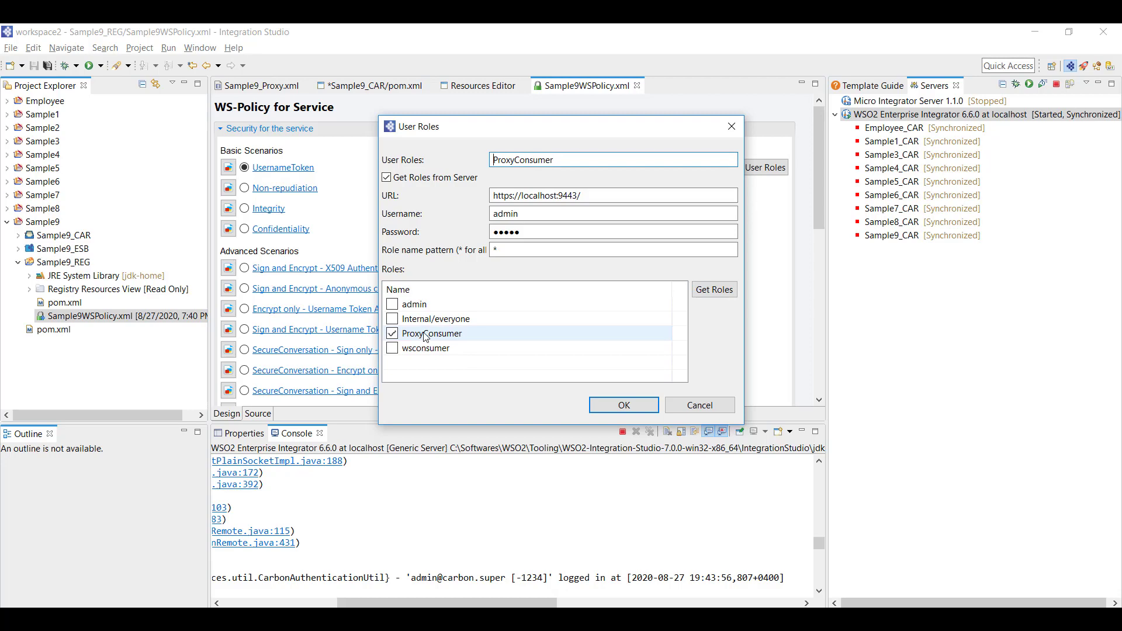
left_click(623, 409)
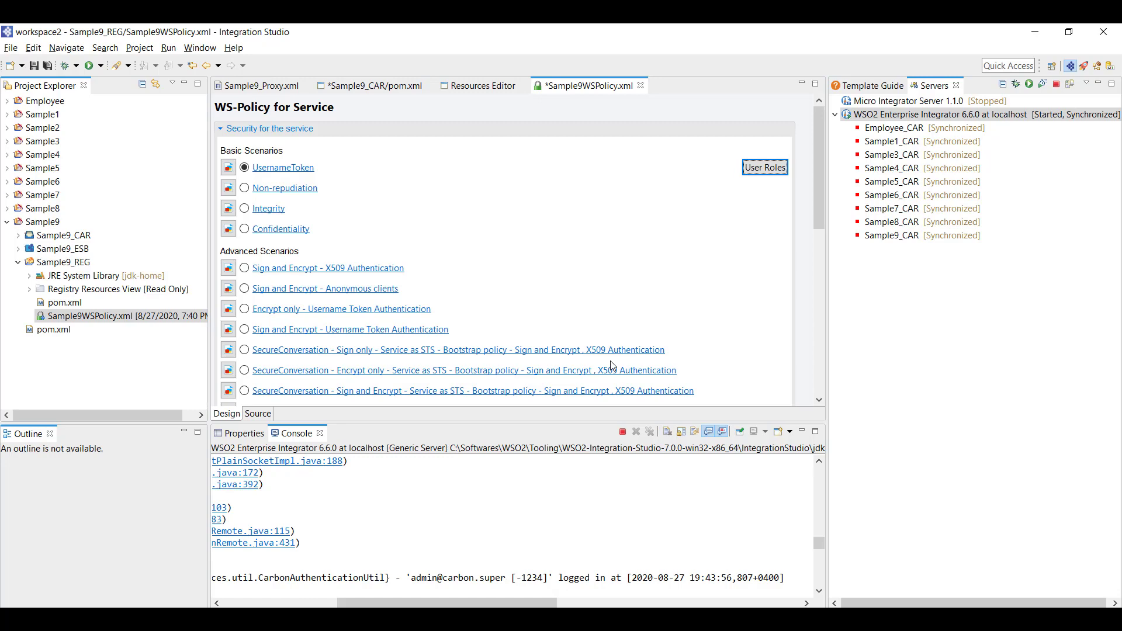
Save Sample9WSPolicy.xml and collapse Sample9_REG in the Project Explorer
key("ctrl+s")
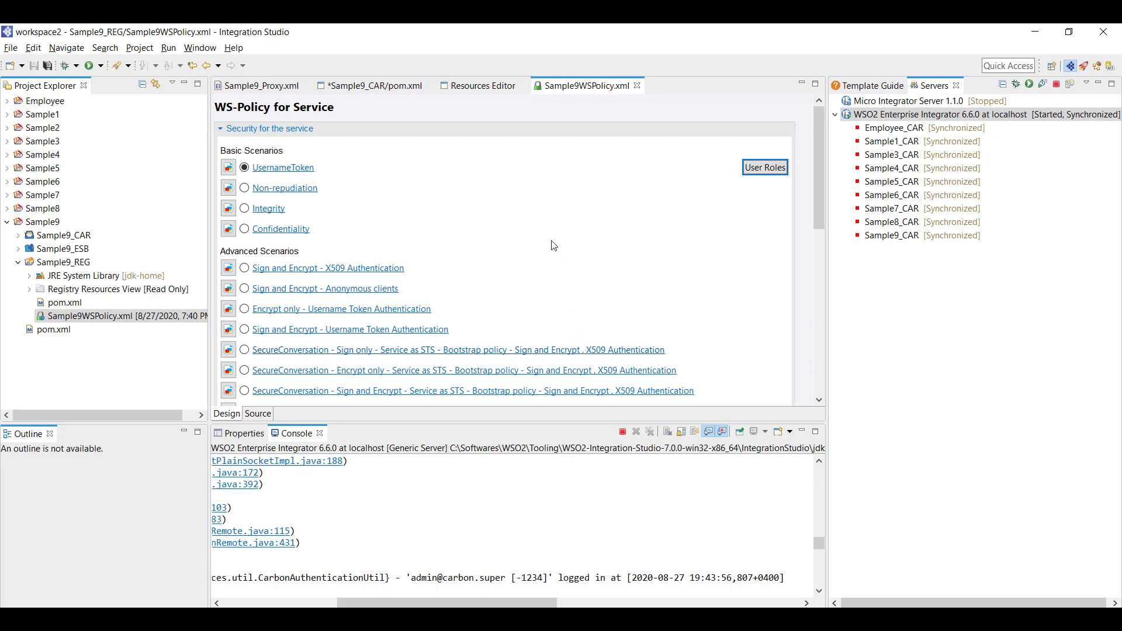
scroll(535, 262, "down", 3)
scroll(498, 262, "down", 3)
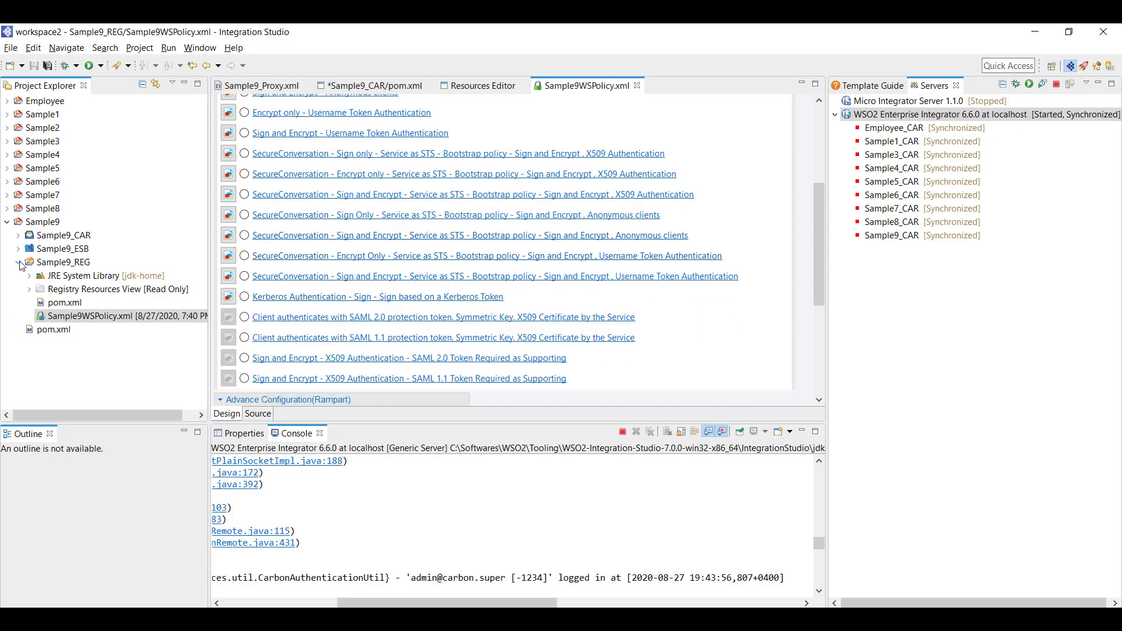
left_click(19, 262)
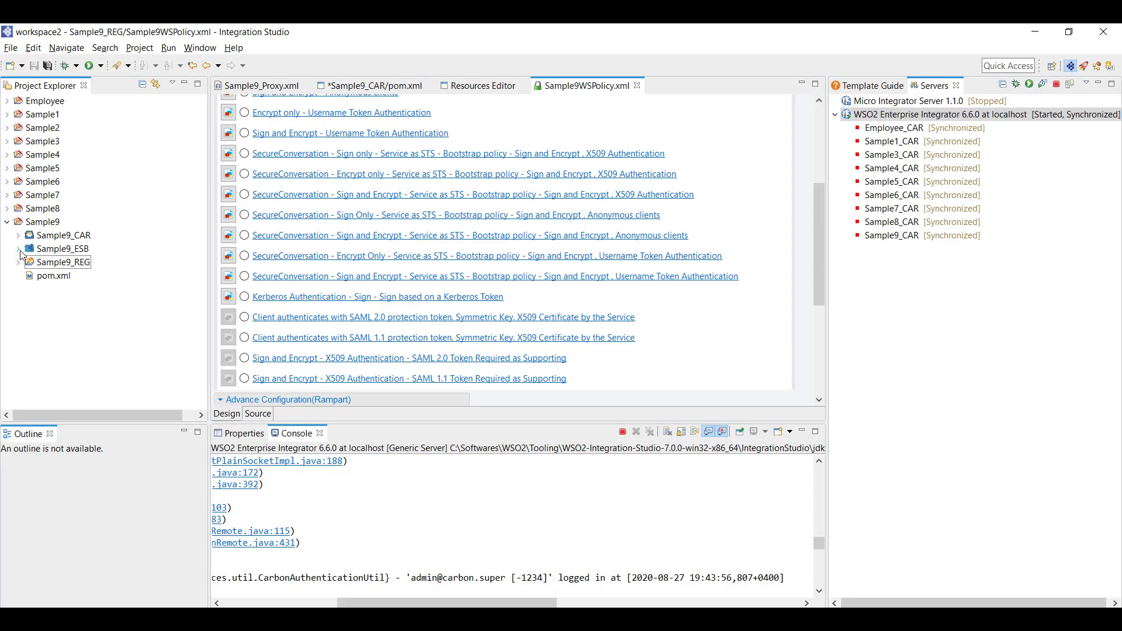
In Sample9_Proxy's properties, tick Security Enabled and add a new service policy entry
left_click(261, 88)
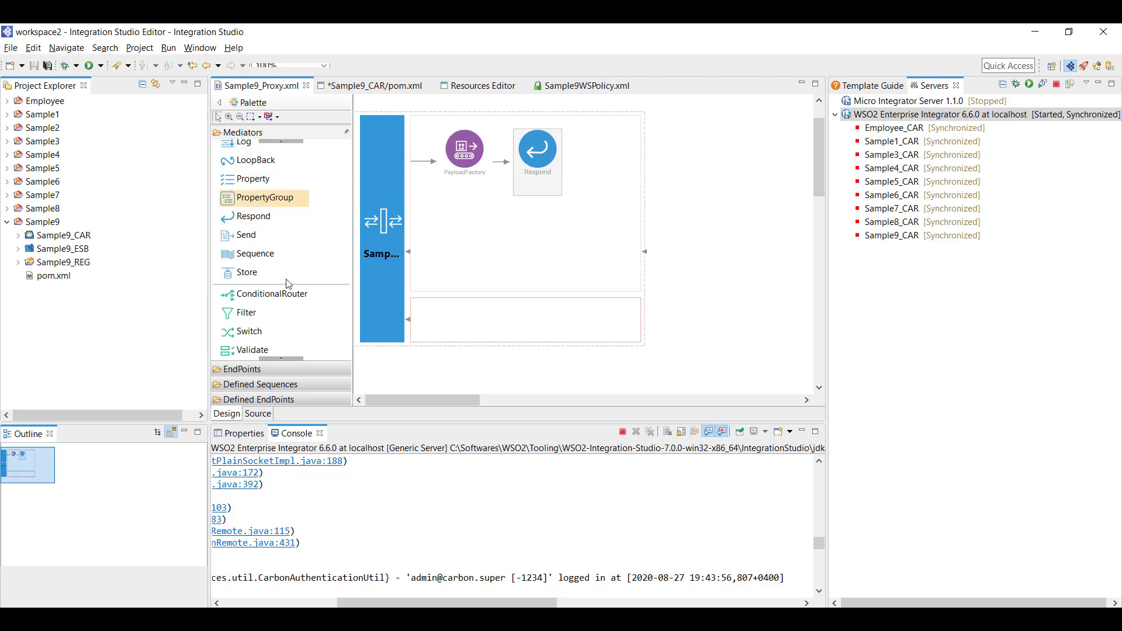
left_click(247, 436)
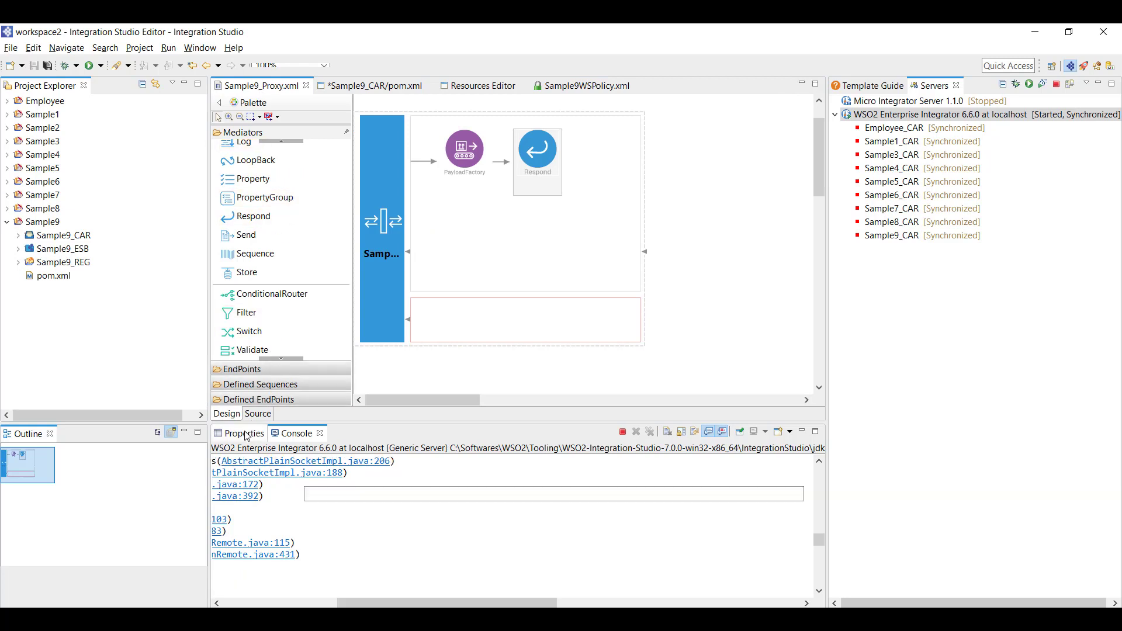
left_click(381, 225)
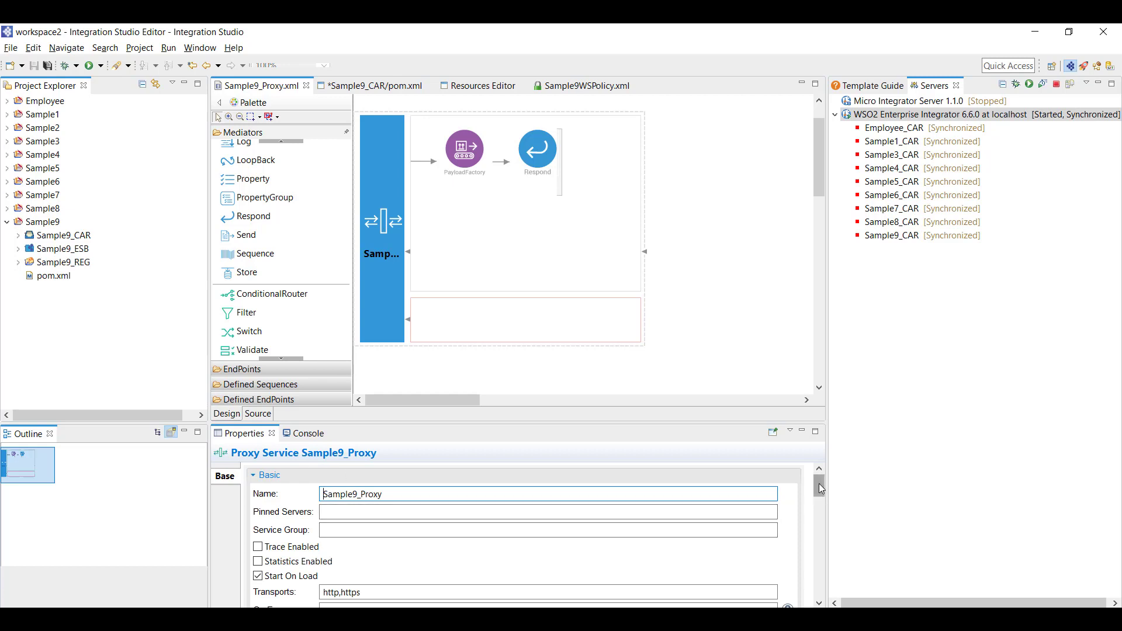
left_click_drag(718, 421, 715, 298)
left_click_drag(819, 406, 825, 512)
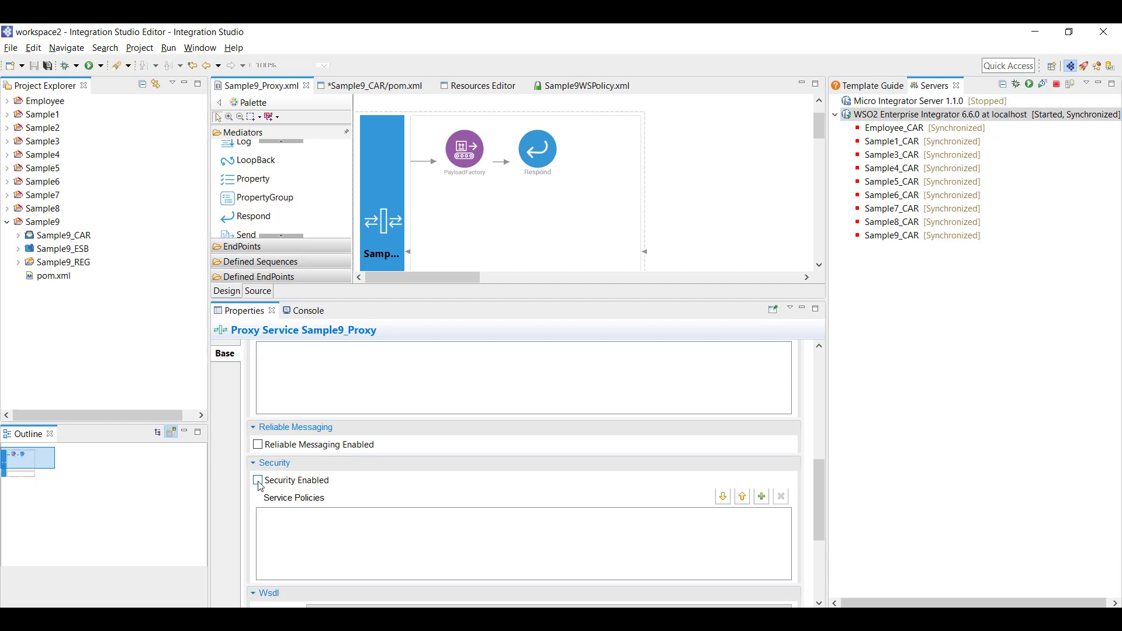
left_click(257, 482)
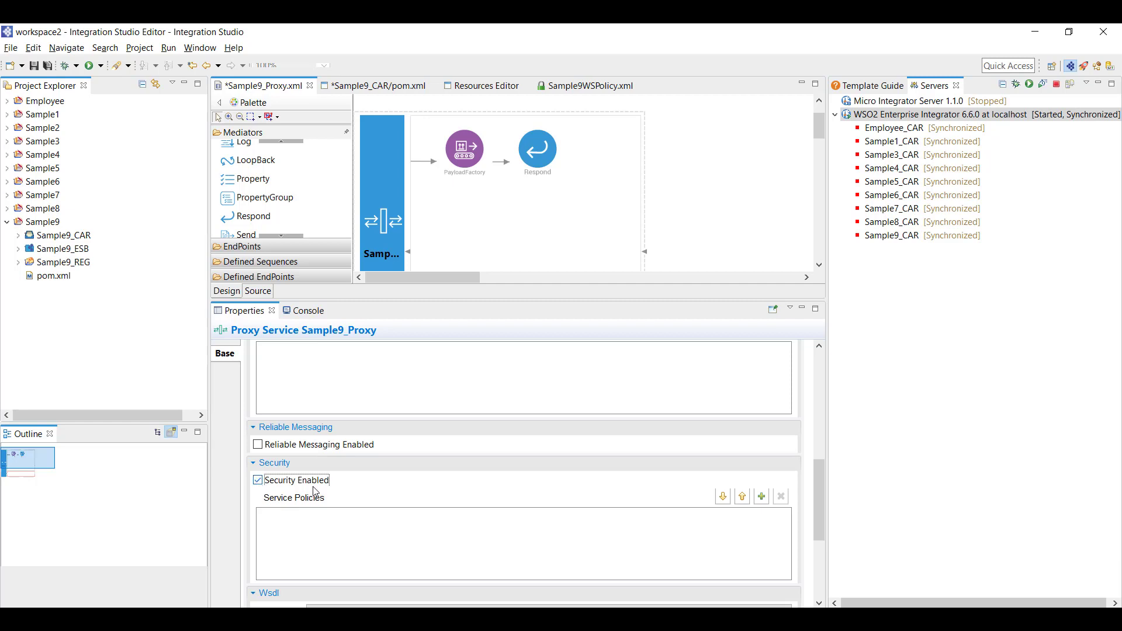
left_click(762, 497)
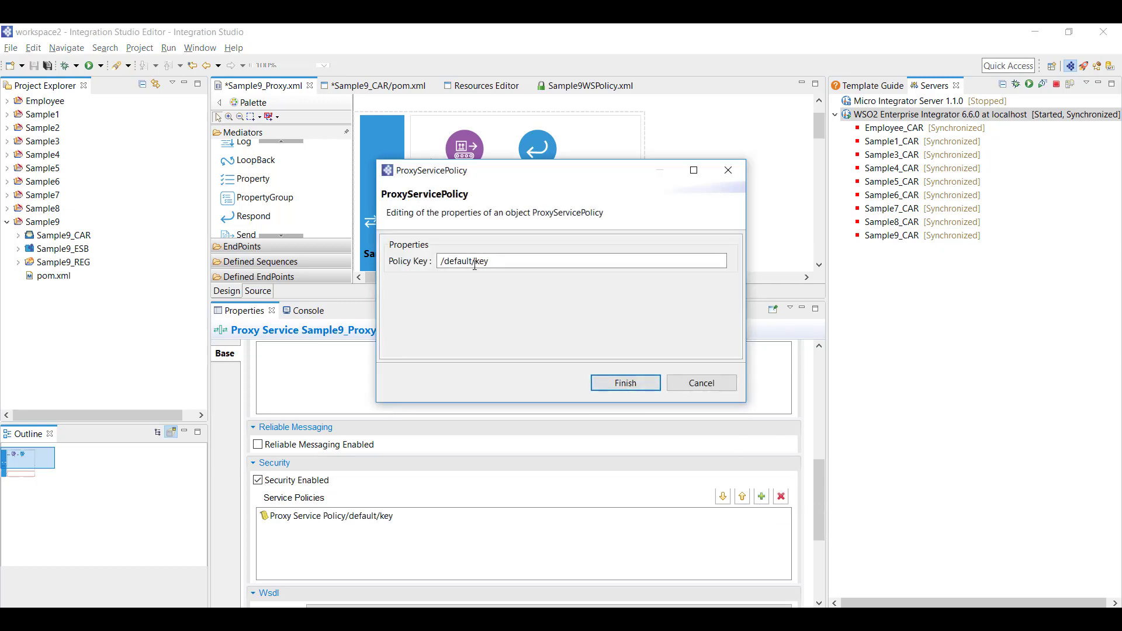
Set the service policy key to conf:wspolicy/Sample9WSPolicy.xml from the workspace registry resources and save the proxy
left_click(500, 262)
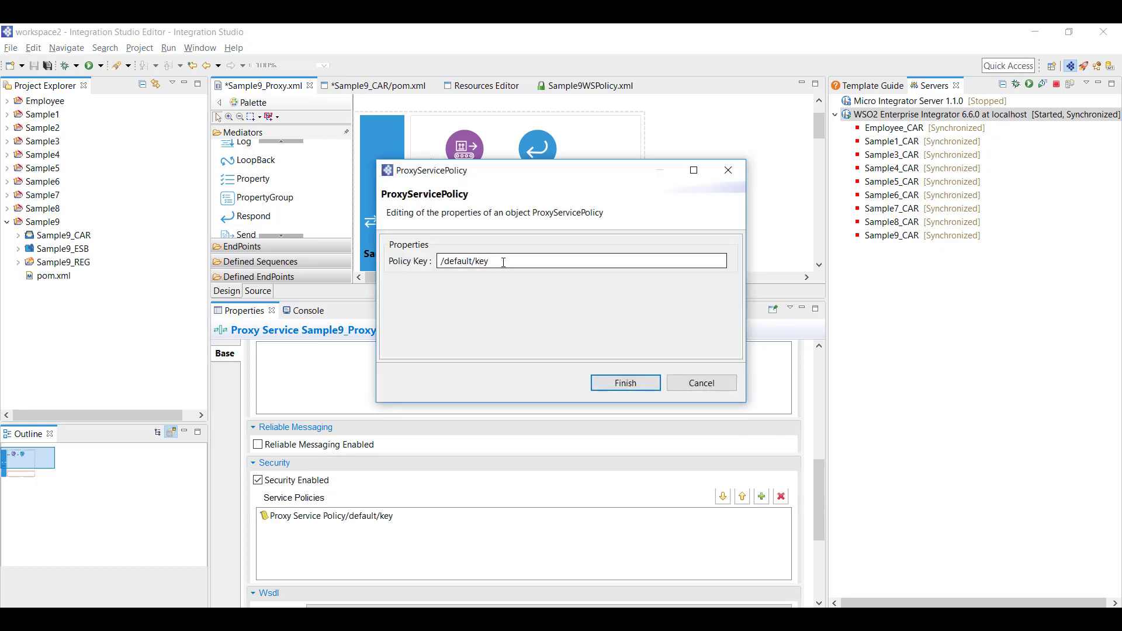
left_click(503, 262)
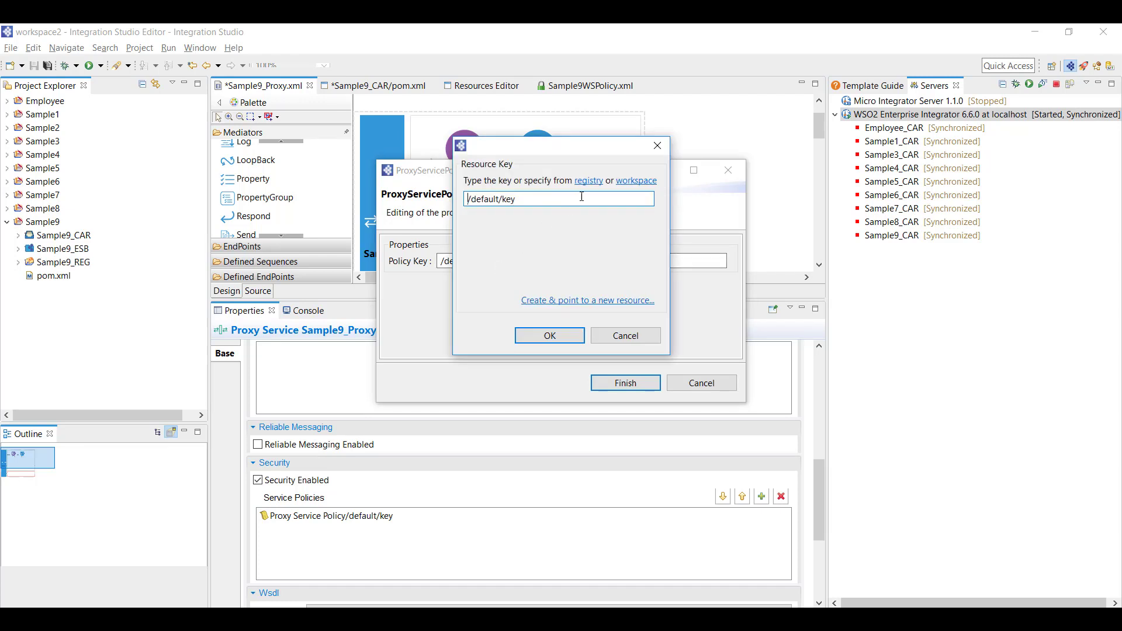
left_click(638, 188)
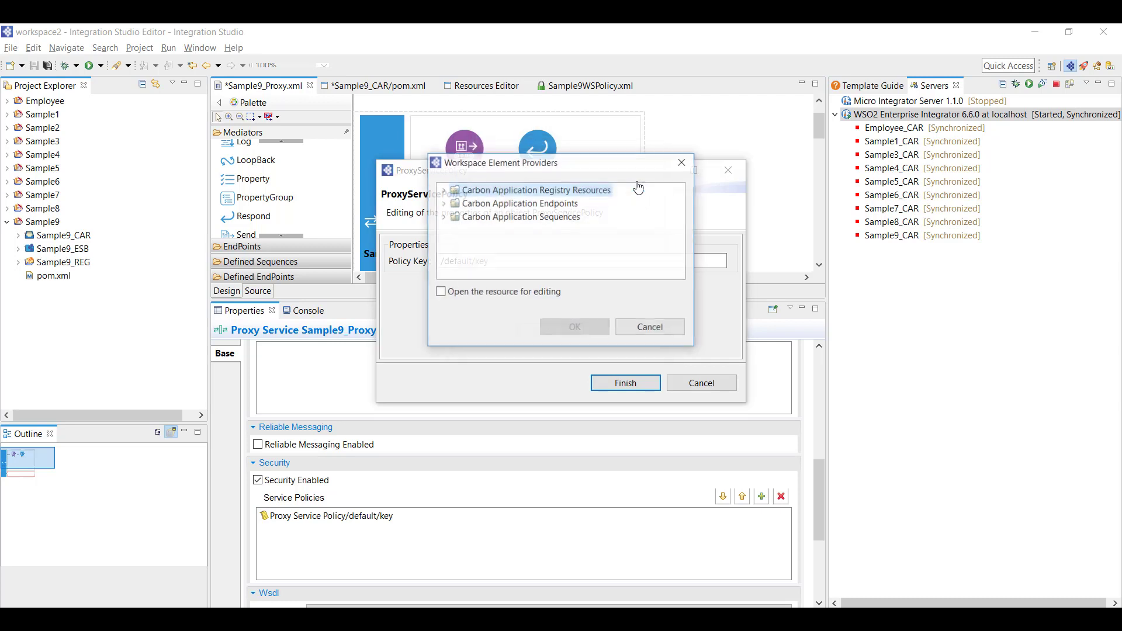
left_click(442, 190)
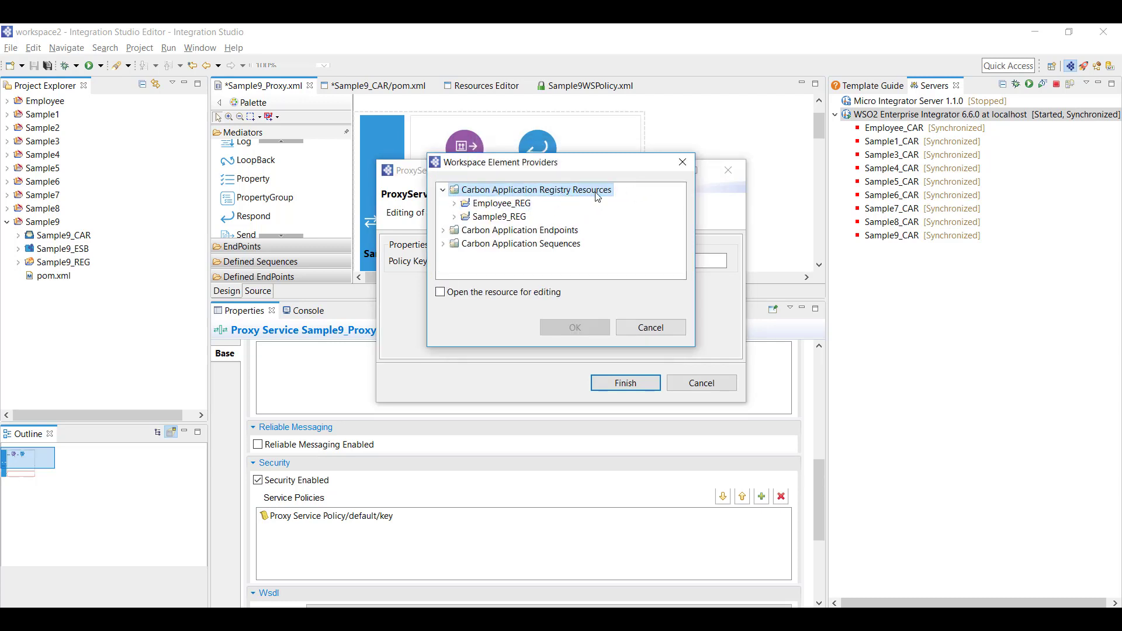
left_click(454, 217)
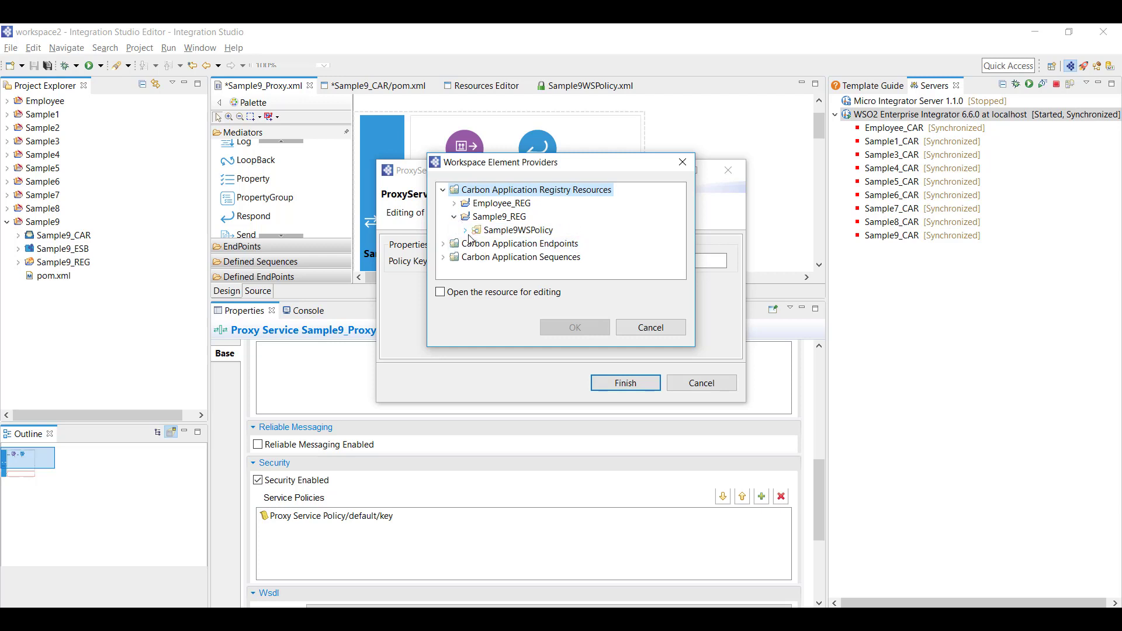
left_click(466, 231)
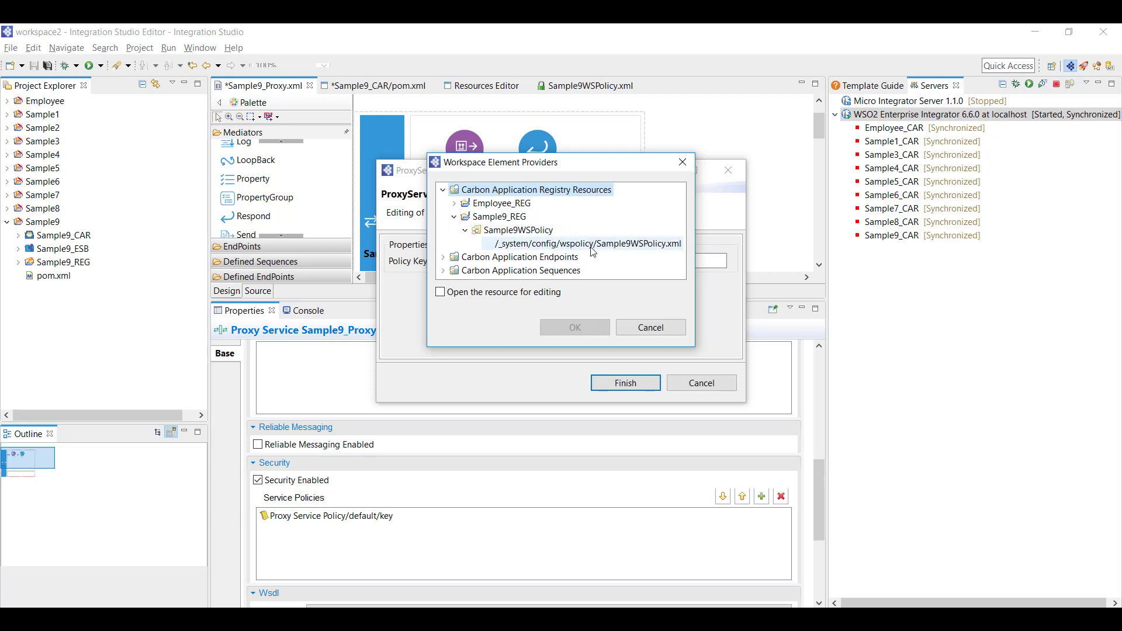
left_click(593, 246)
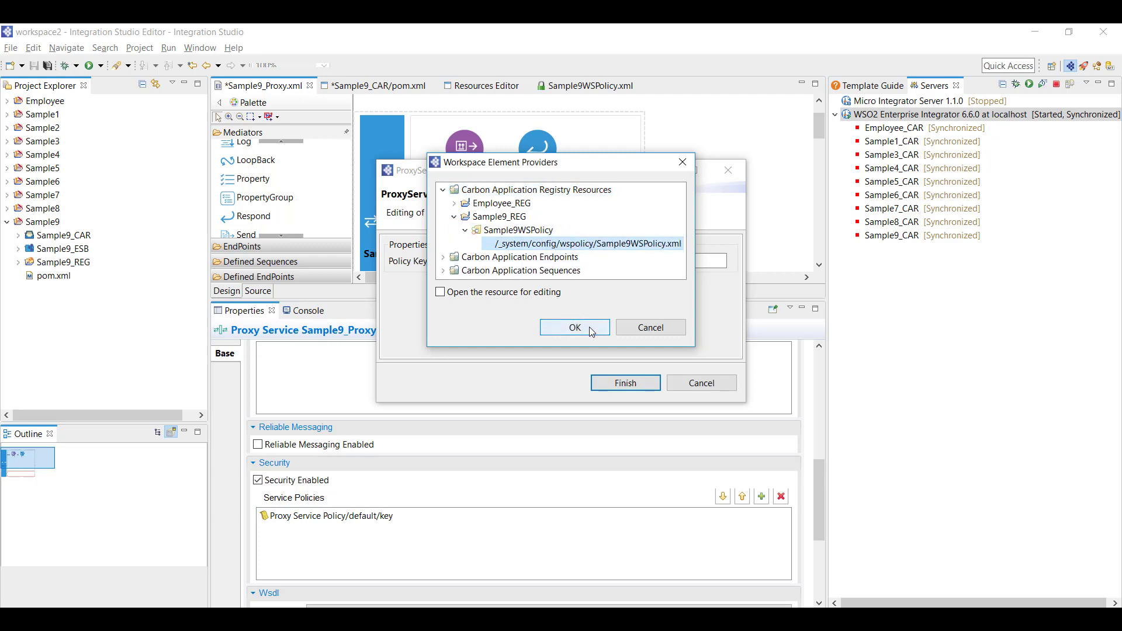
left_click(592, 329)
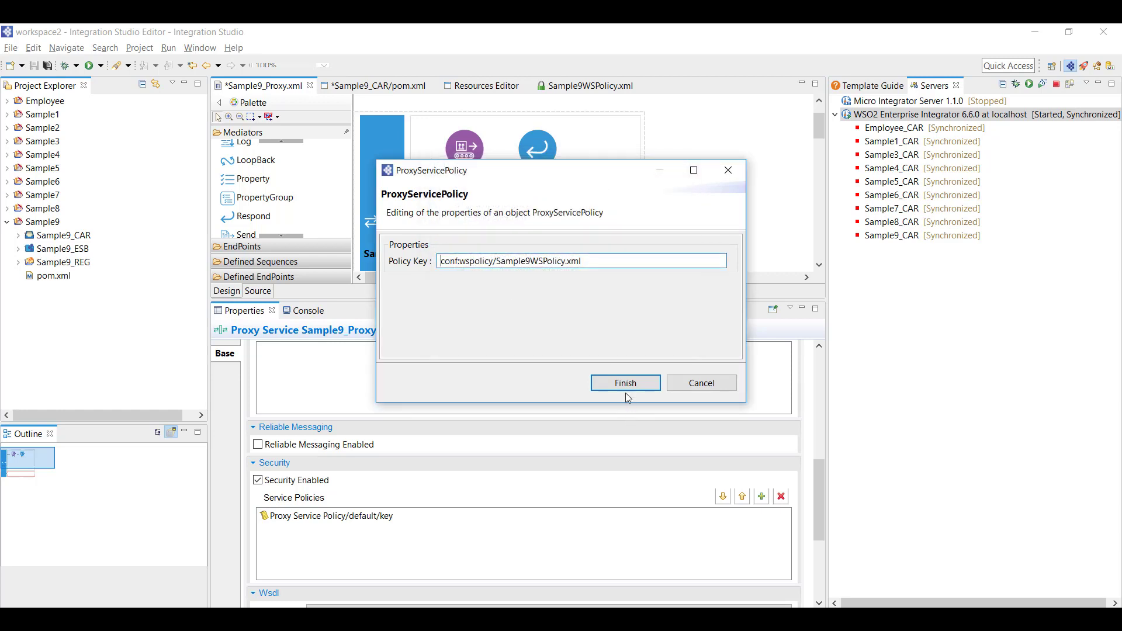
left_click(625, 384)
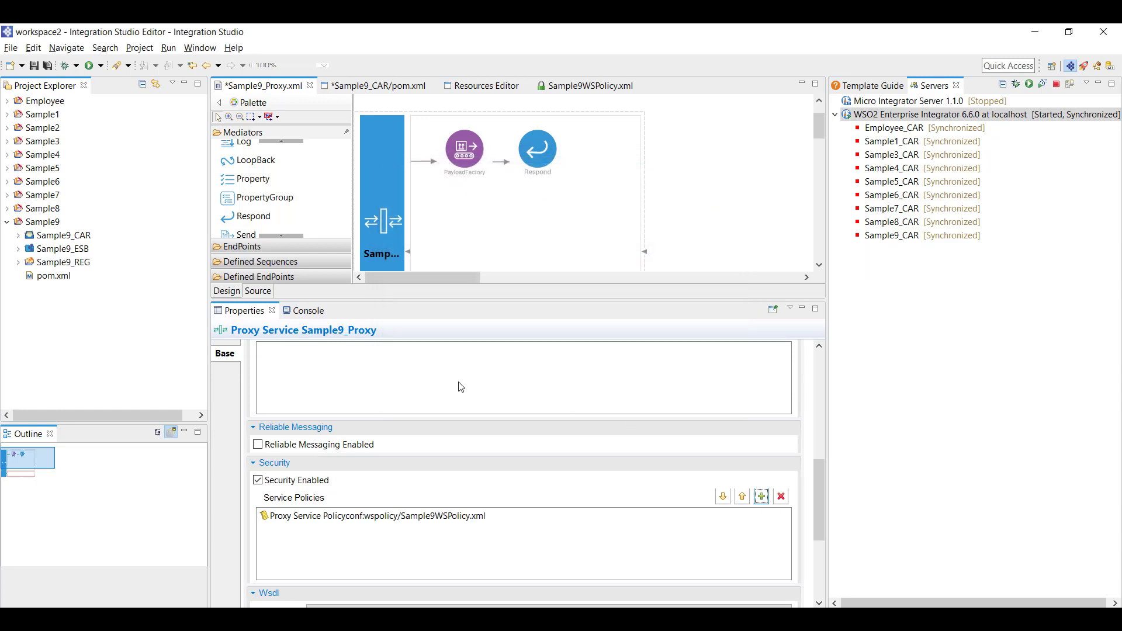
key("ctrl+s")
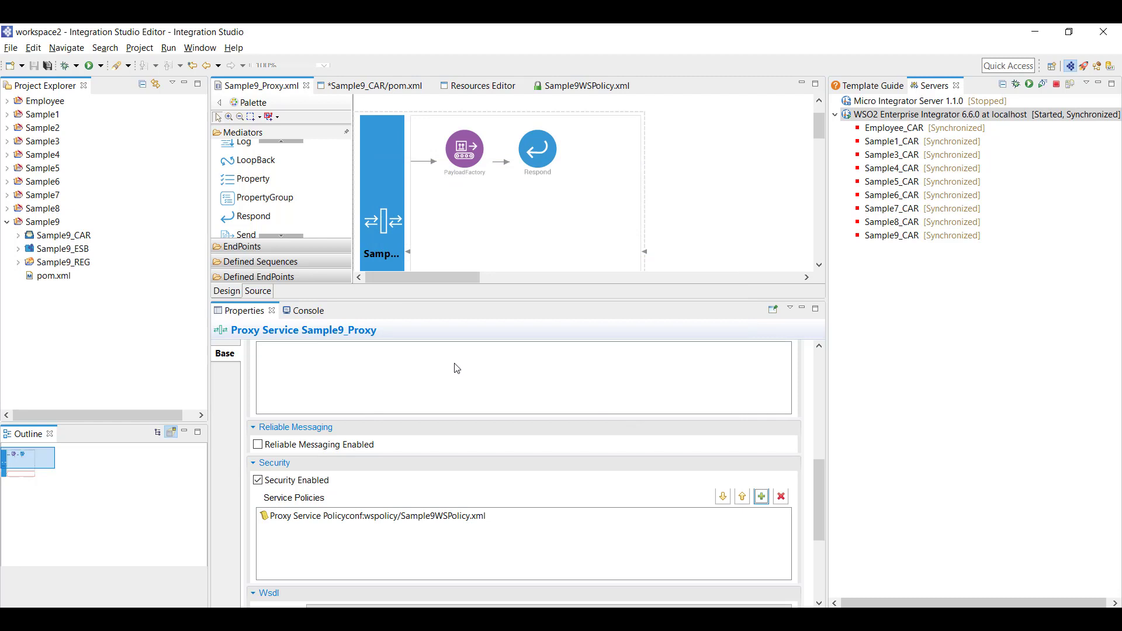
Tick Sample9_REG under Sample9_CAR's pom.xml dependencies and save the pom
left_click(365, 89)
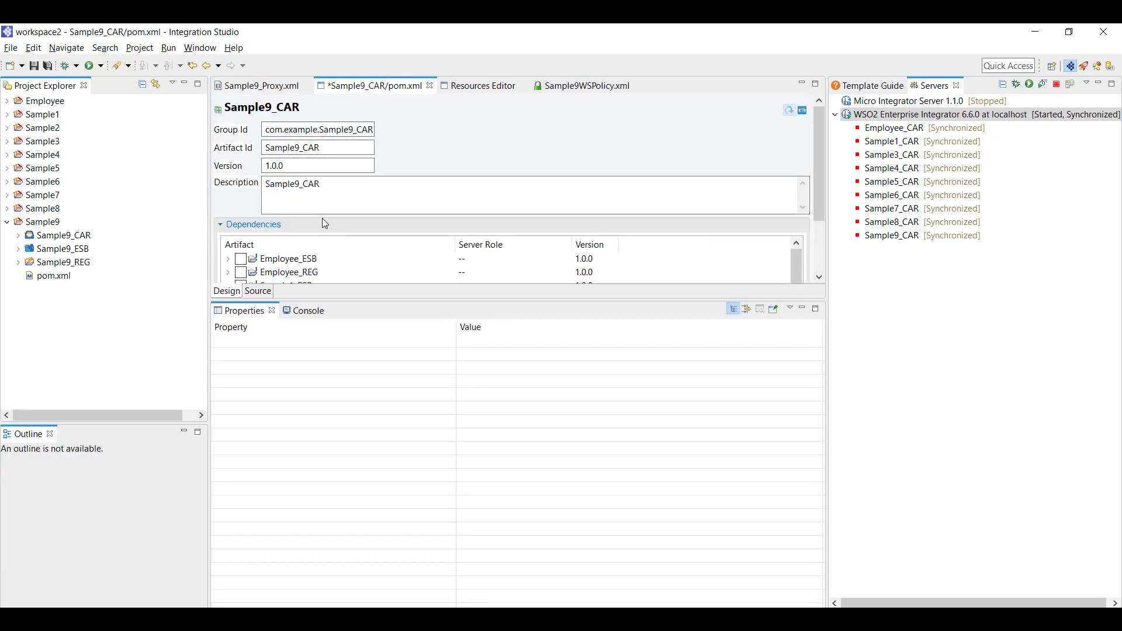
left_click_drag(347, 300, 360, 467)
scroll(420, 304, "down", 2)
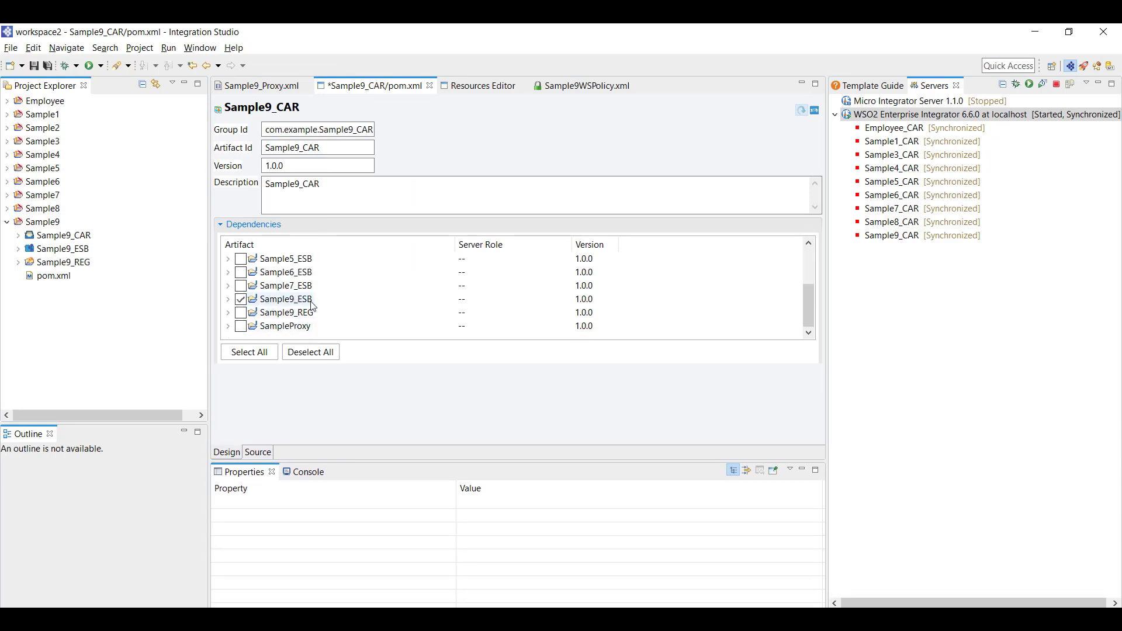
left_click(240, 313)
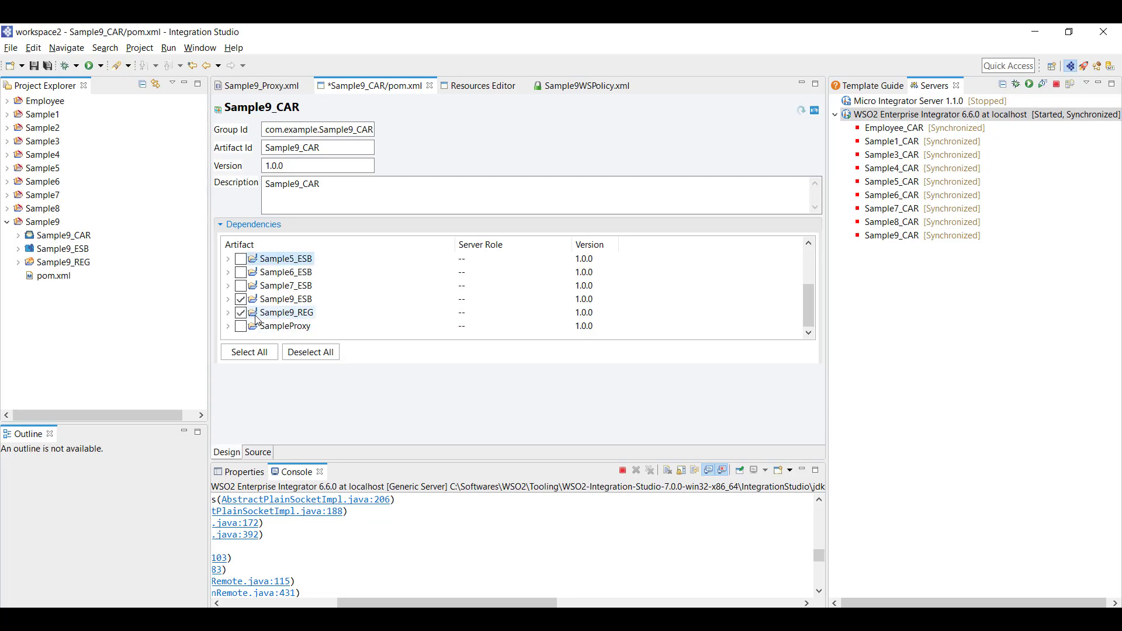
key("ctrl+s")
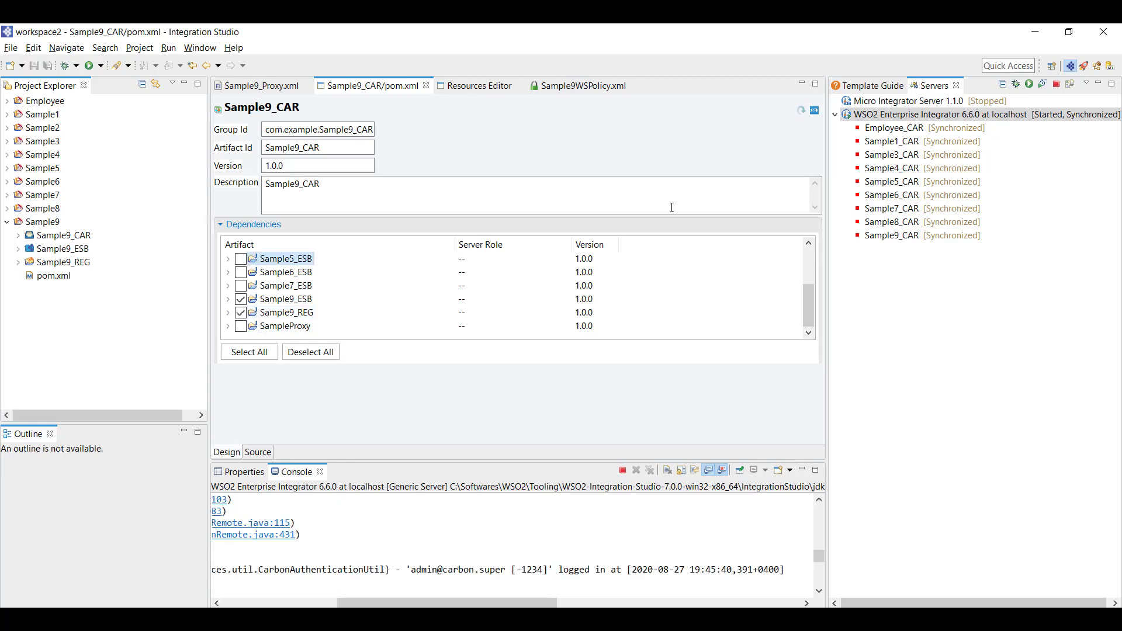
Redeploy Sample9_CAR to the server and check the successful deployment message in the log
right_click(884, 240)
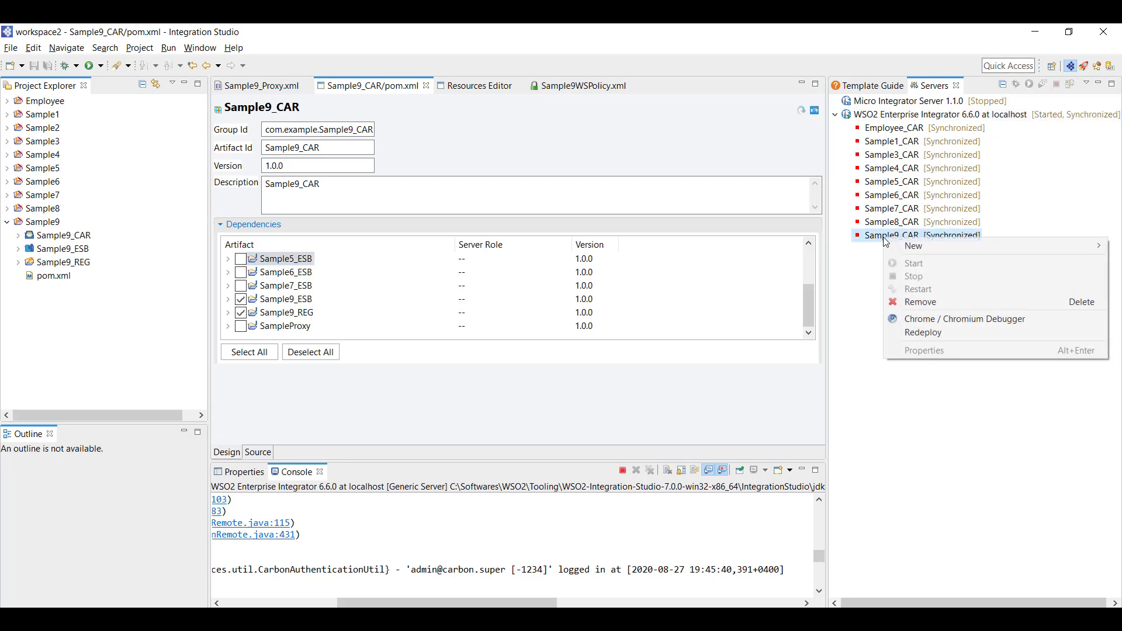
left_click(926, 333)
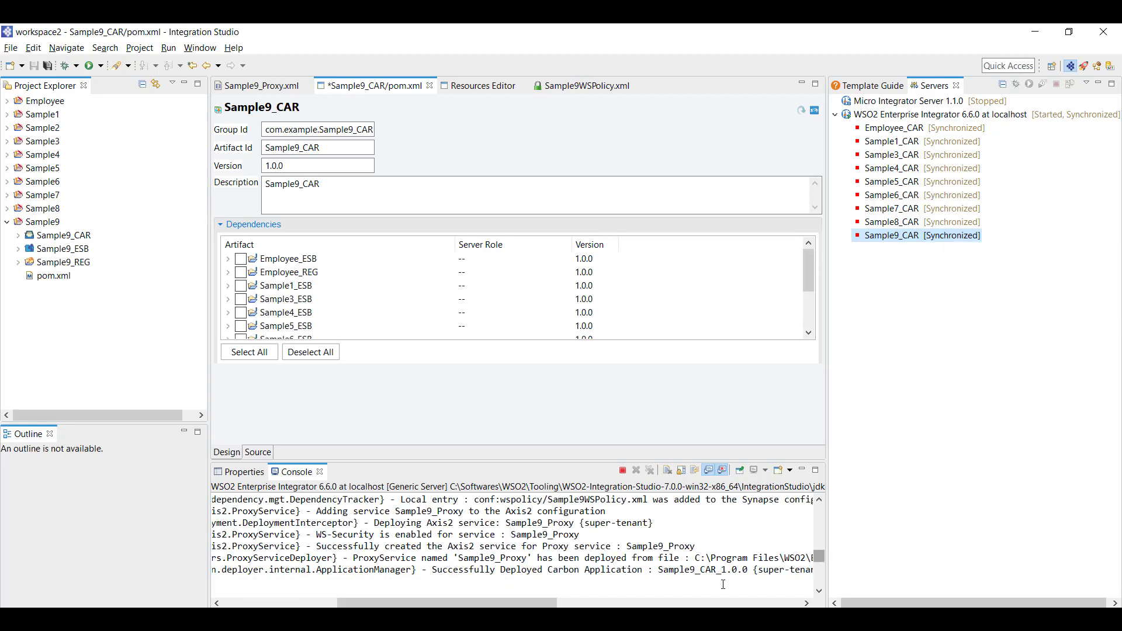
left_click_drag(440, 570, 587, 570)
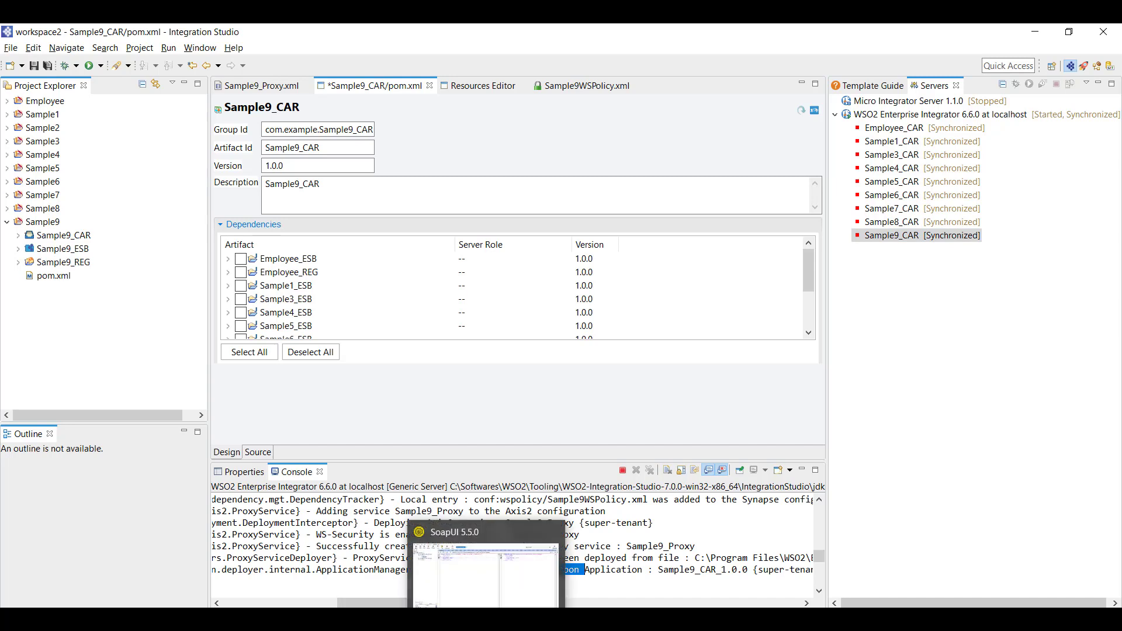
Send the Hello request to Sample9_Proxy and read the 'Missing wsse:Security header' InvalidSecurity fault
left_click(485, 619)
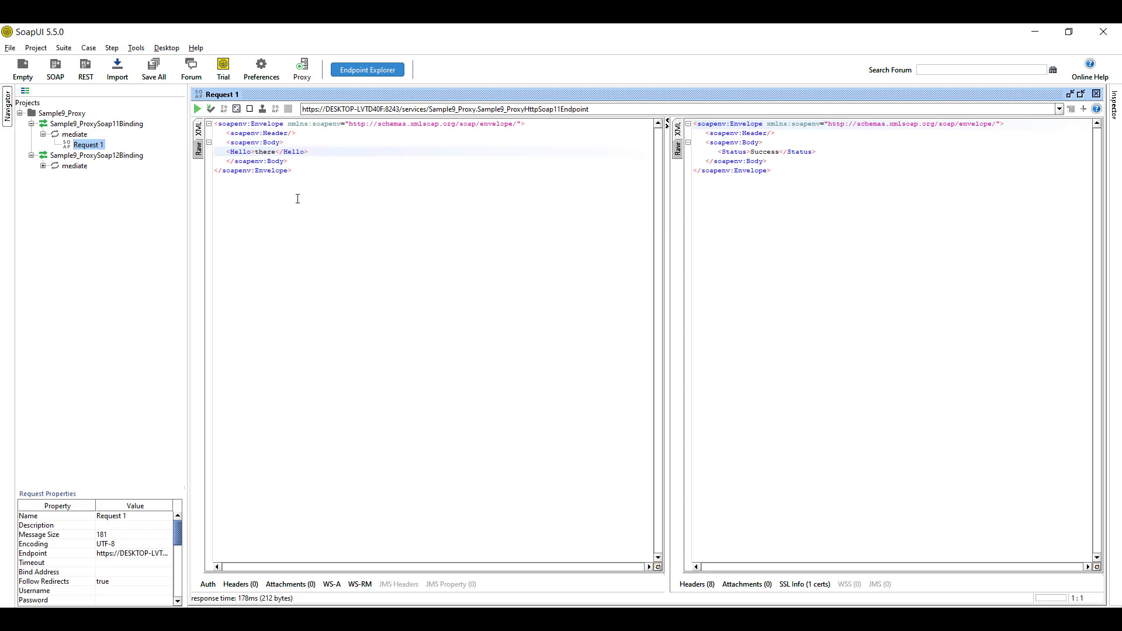
left_click_drag(300, 171, 212, 121)
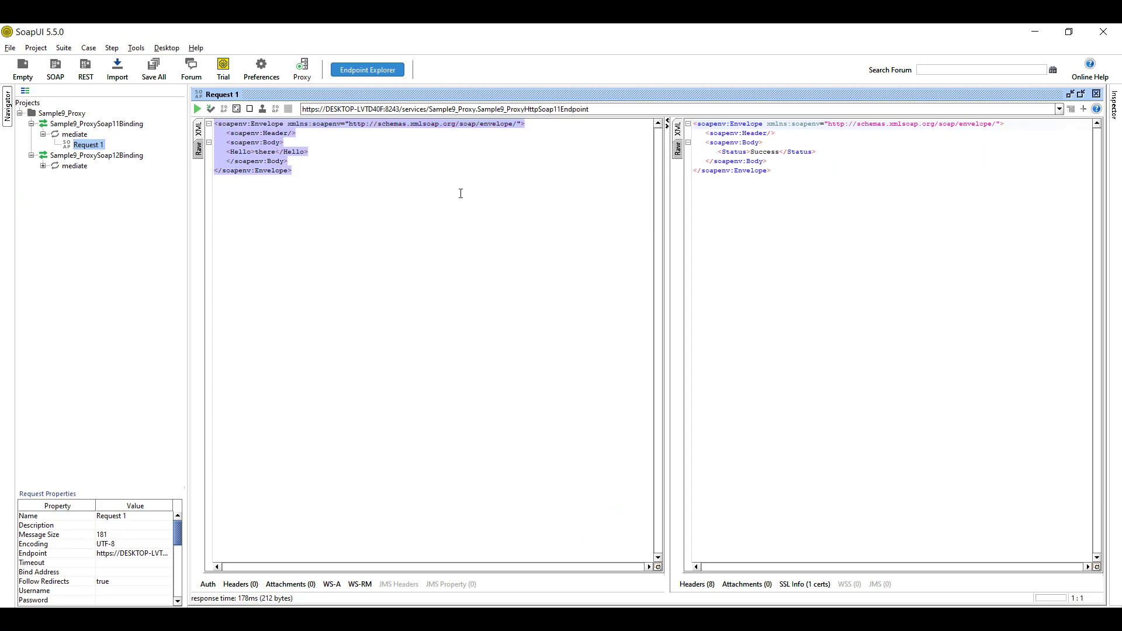
left_click(197, 110)
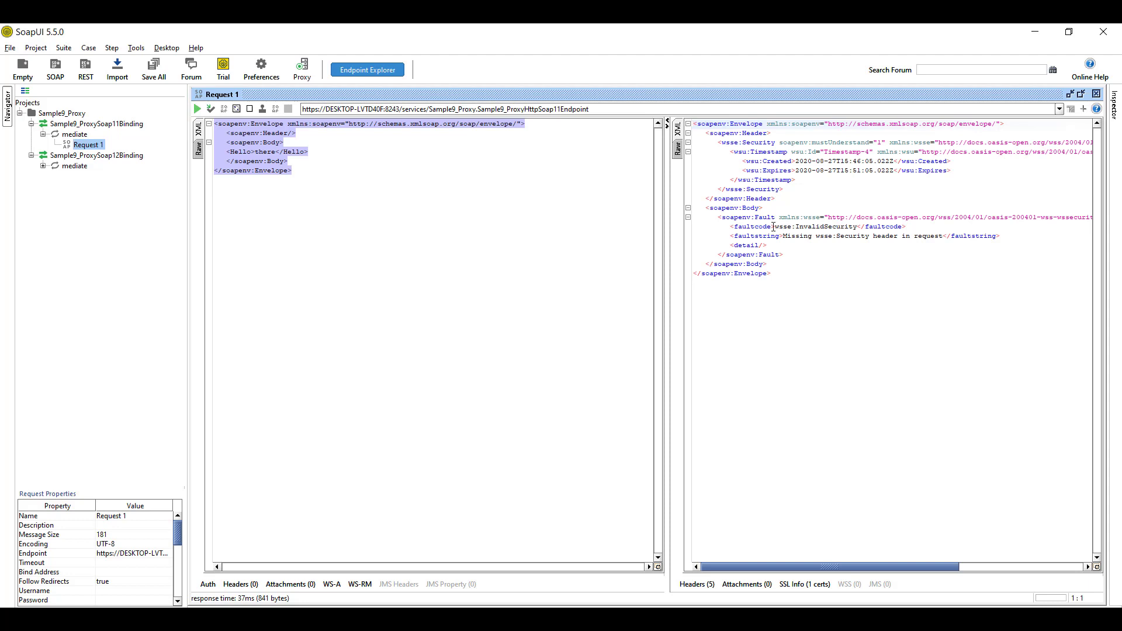
left_click_drag(775, 226, 942, 236)
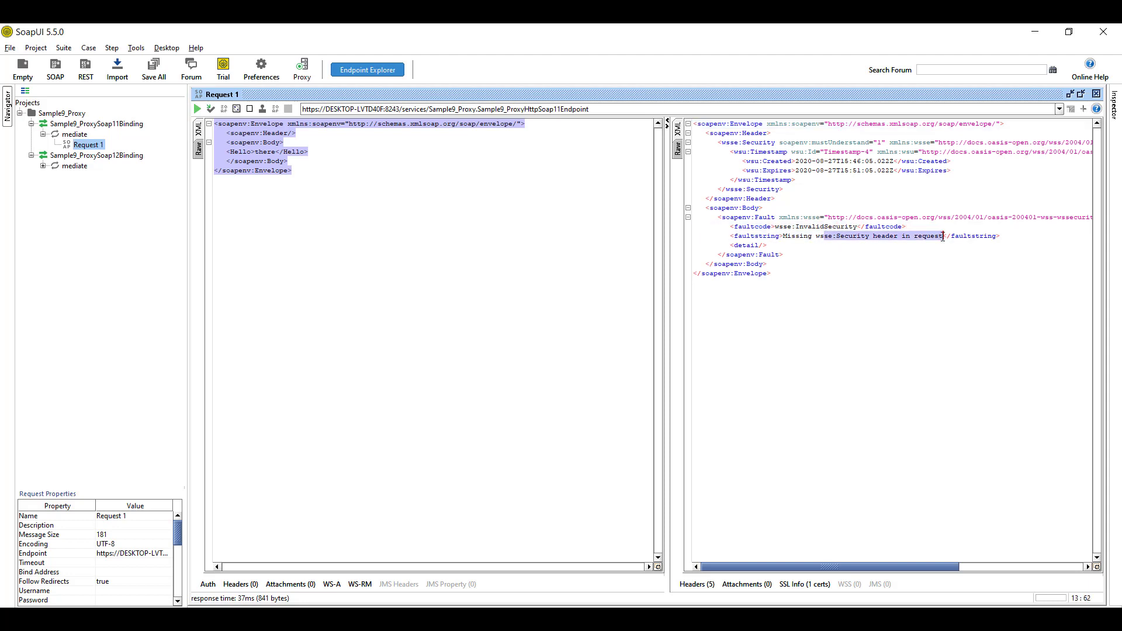
left_click(302, 161)
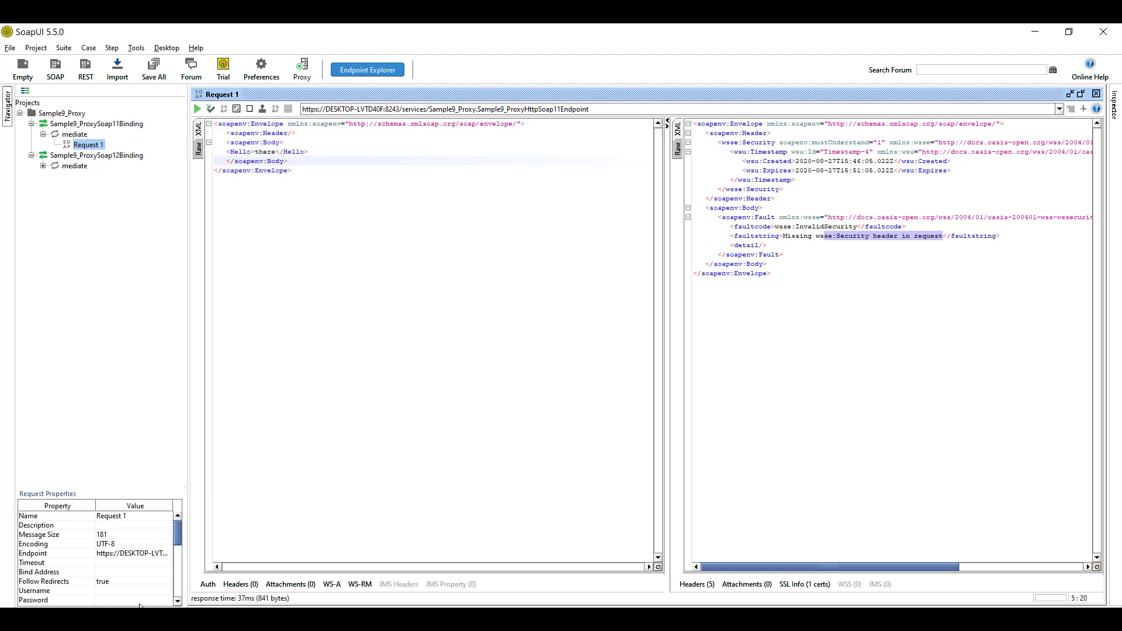
Set the request's Username property to the proxy user and fill in its password
left_click(112, 591)
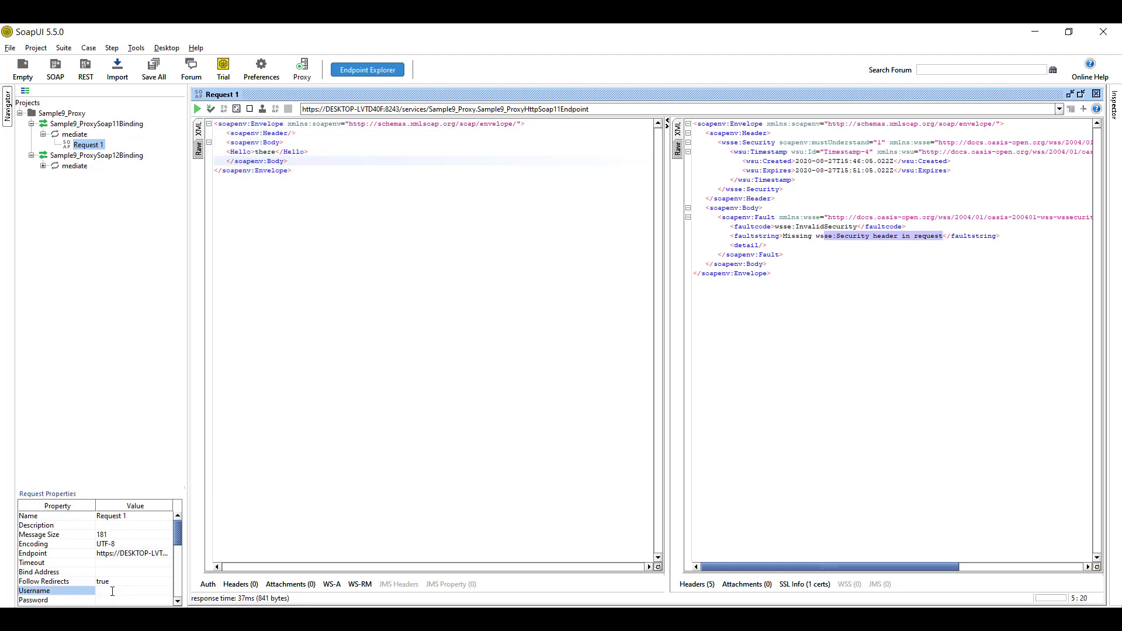
key("Return")
left_click(145, 601)
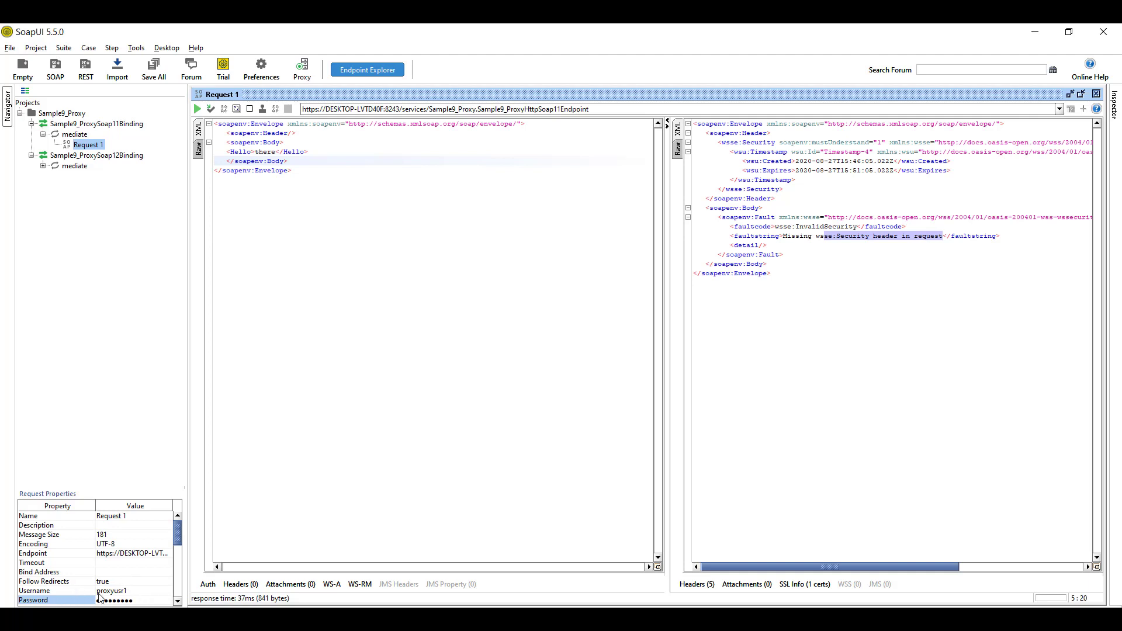
left_click(101, 600)
left_click(360, 178)
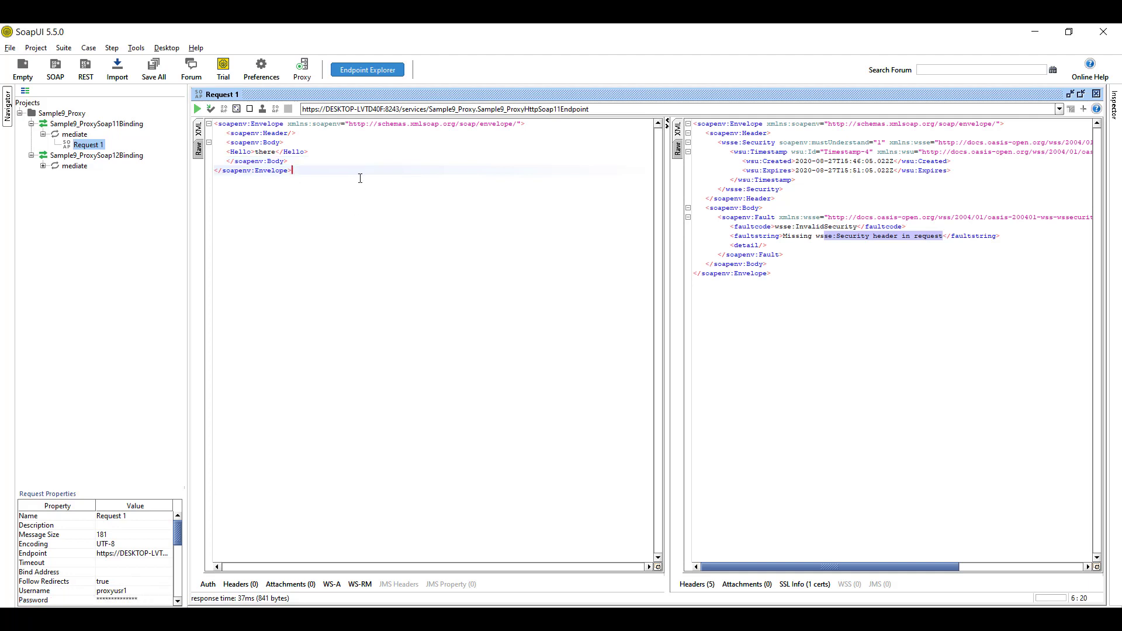
Add a plain-text WSS UsernameToken and a 600-second WS-Timestamp to the request's security header
right_click(351, 146)
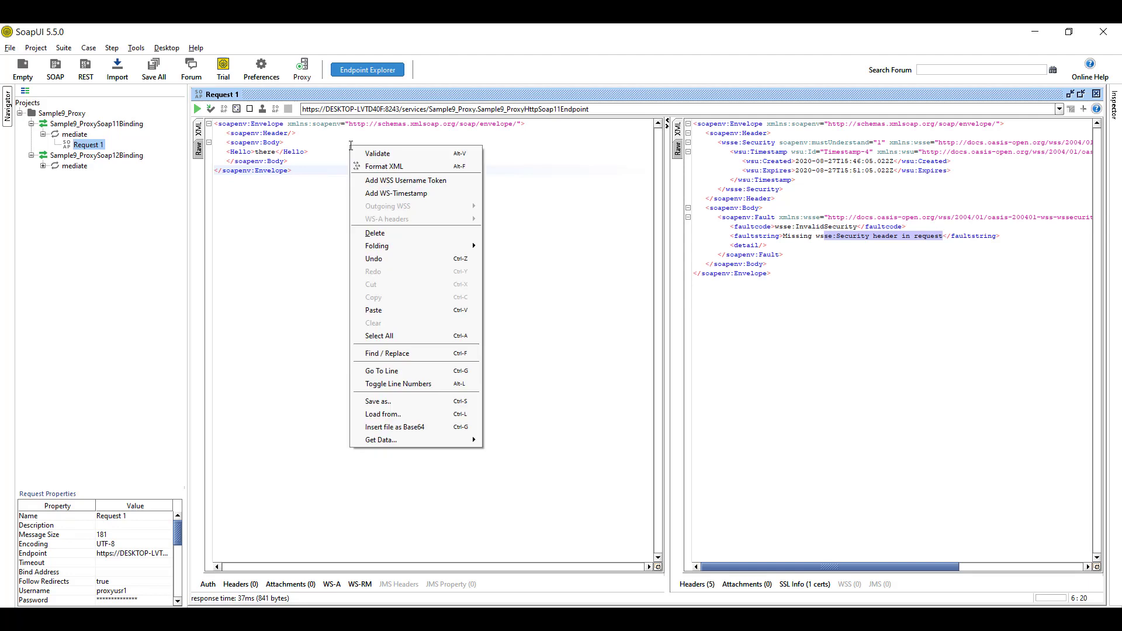
left_click(379, 181)
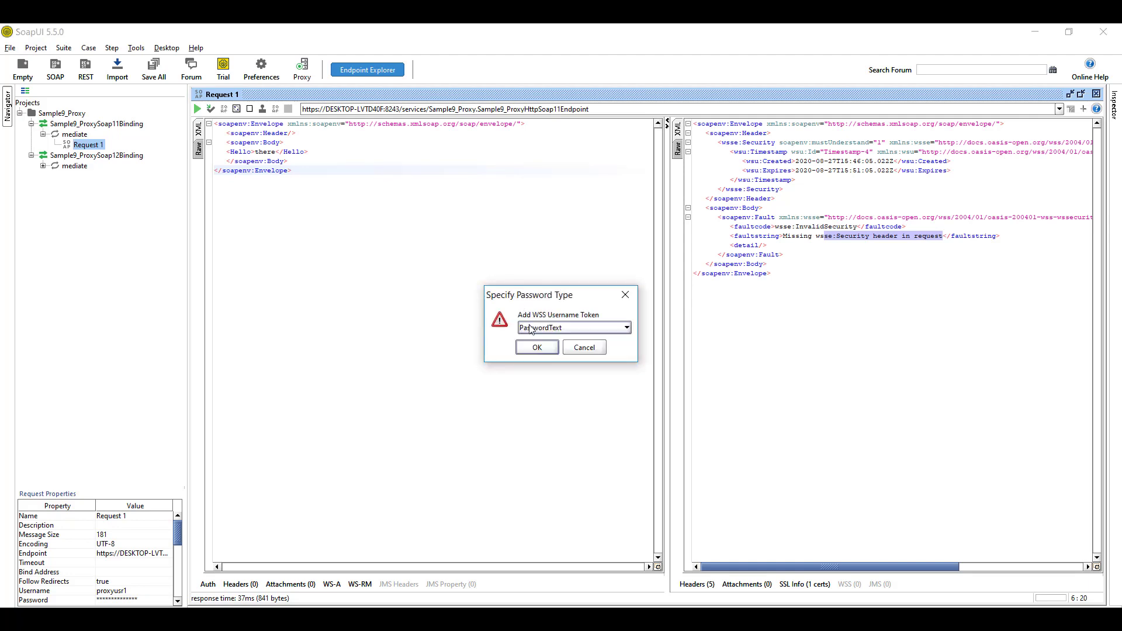
left_click(531, 348)
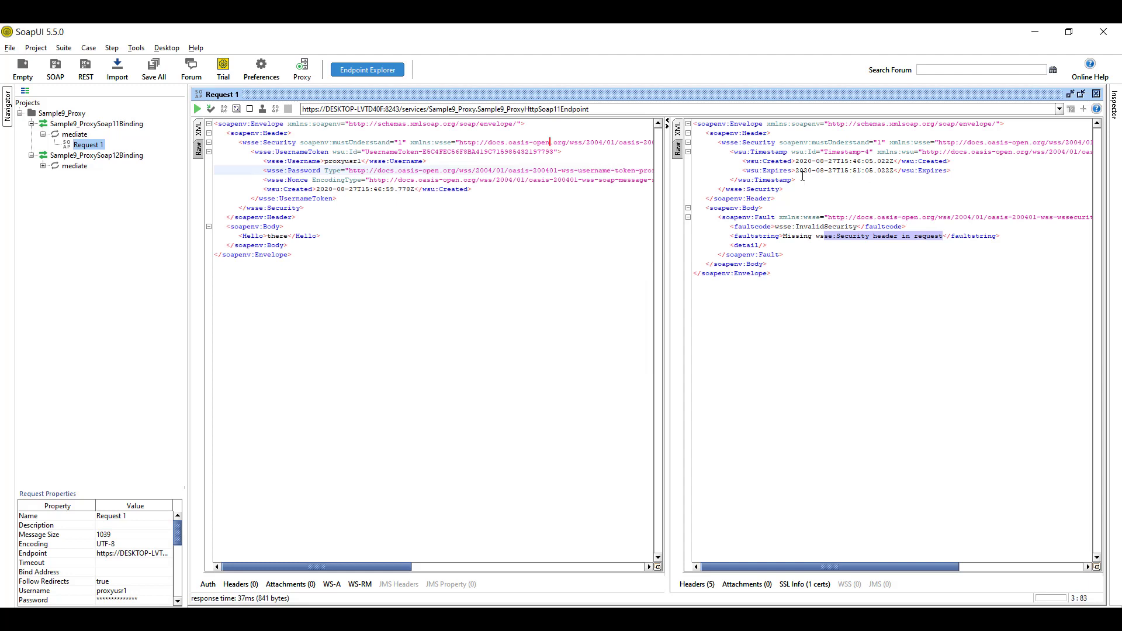
right_click(382, 207)
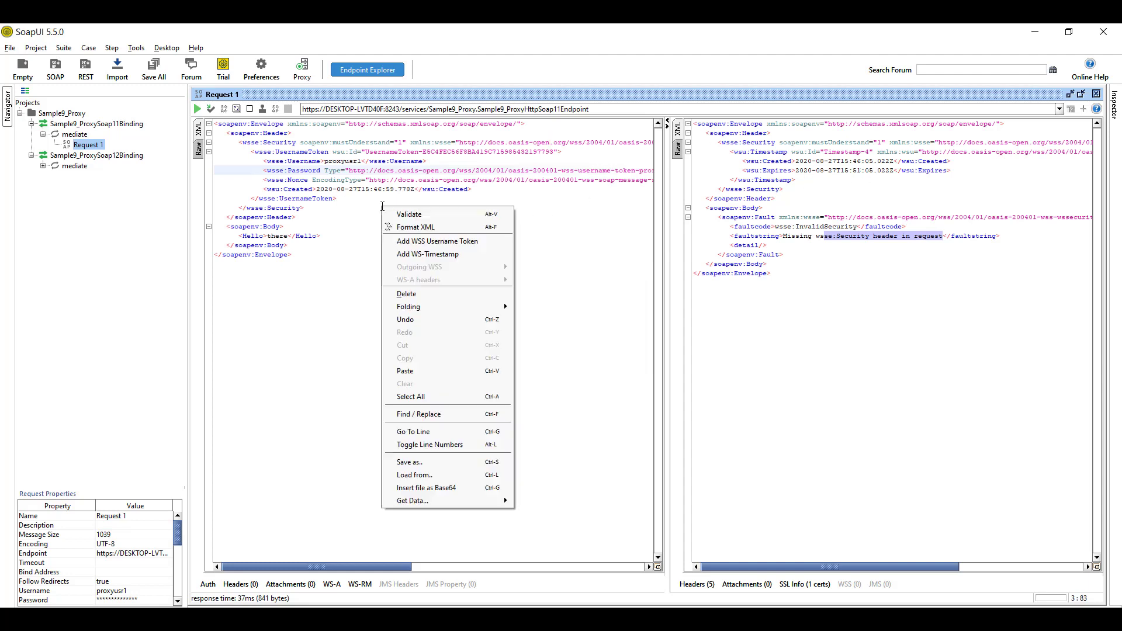
left_click(422, 254)
left_click(526, 327)
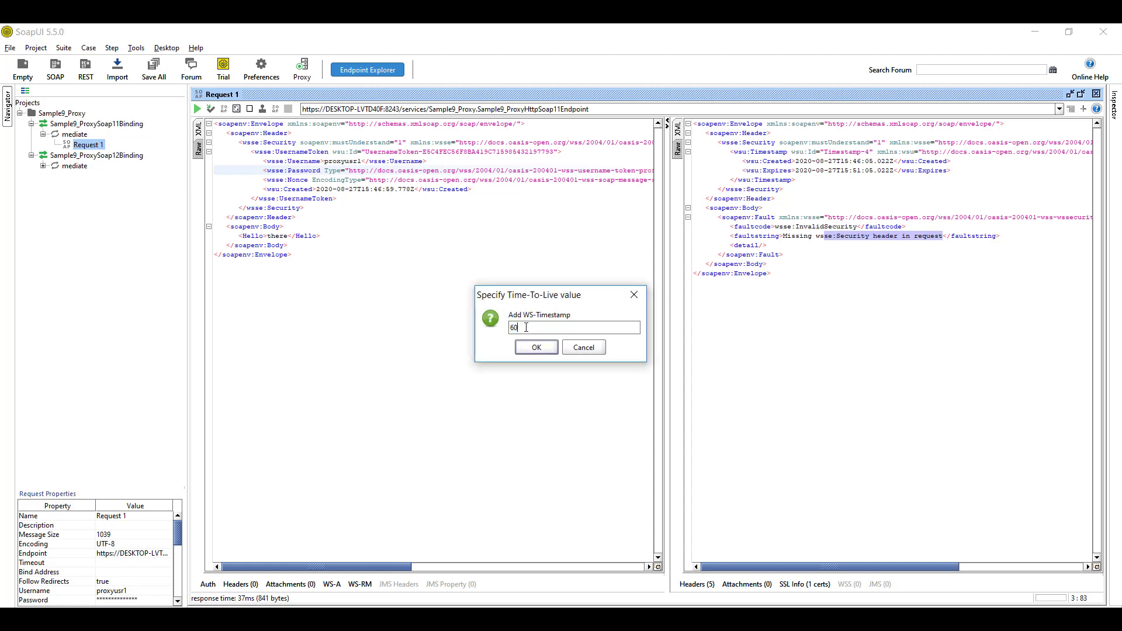
type("0")
left_click(535, 348)
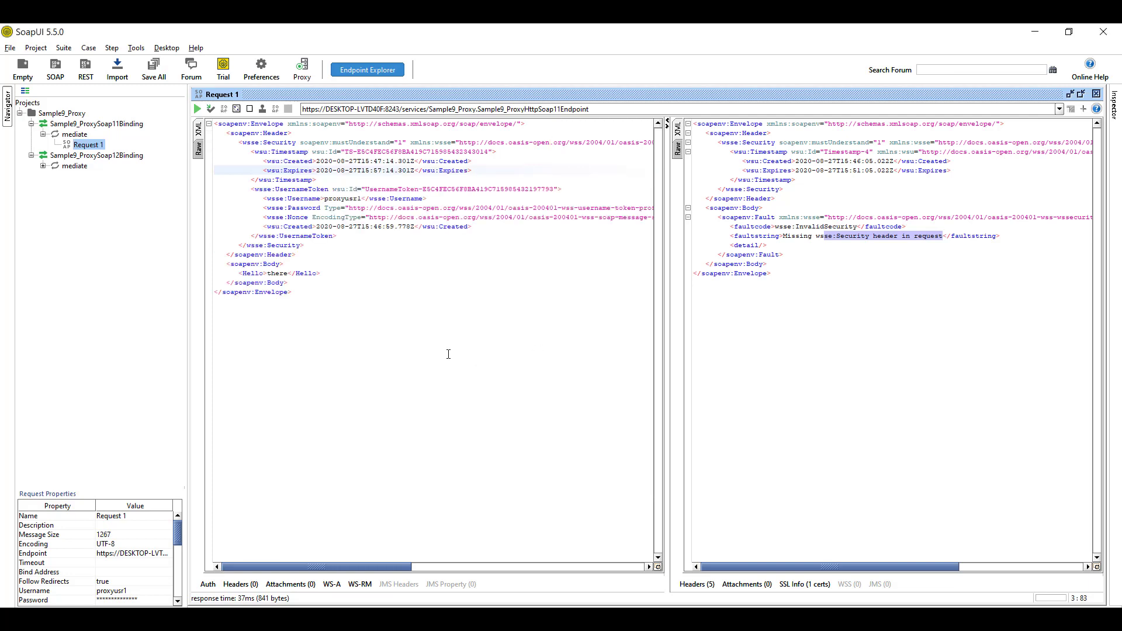
Resend the secured request and confirm the Success status in the response
left_click(198, 110)
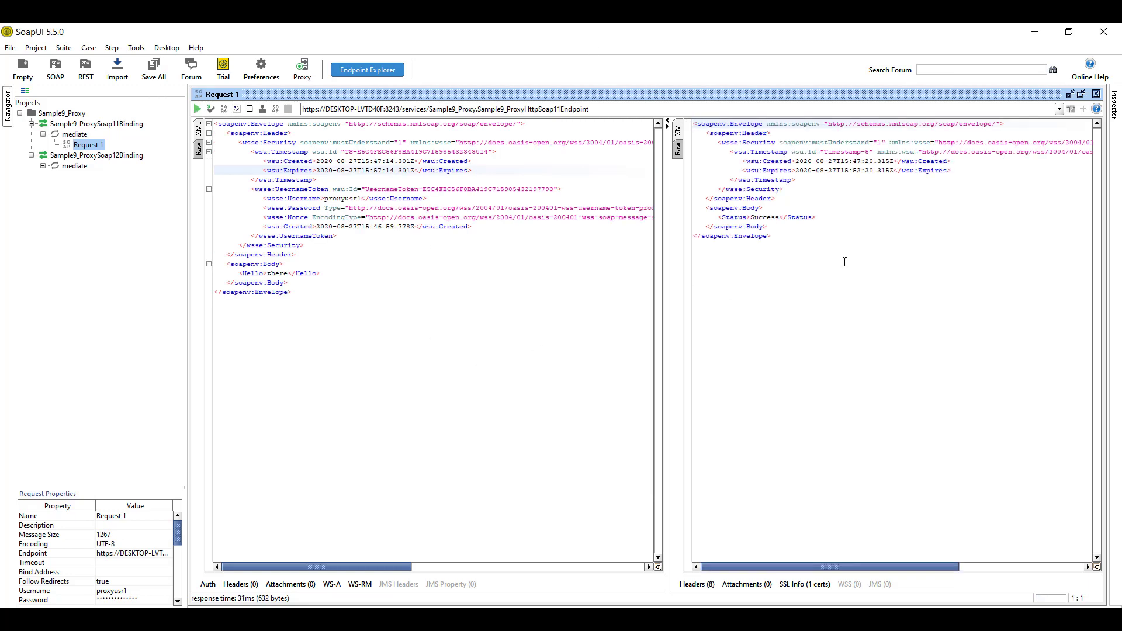
double_click(766, 217)
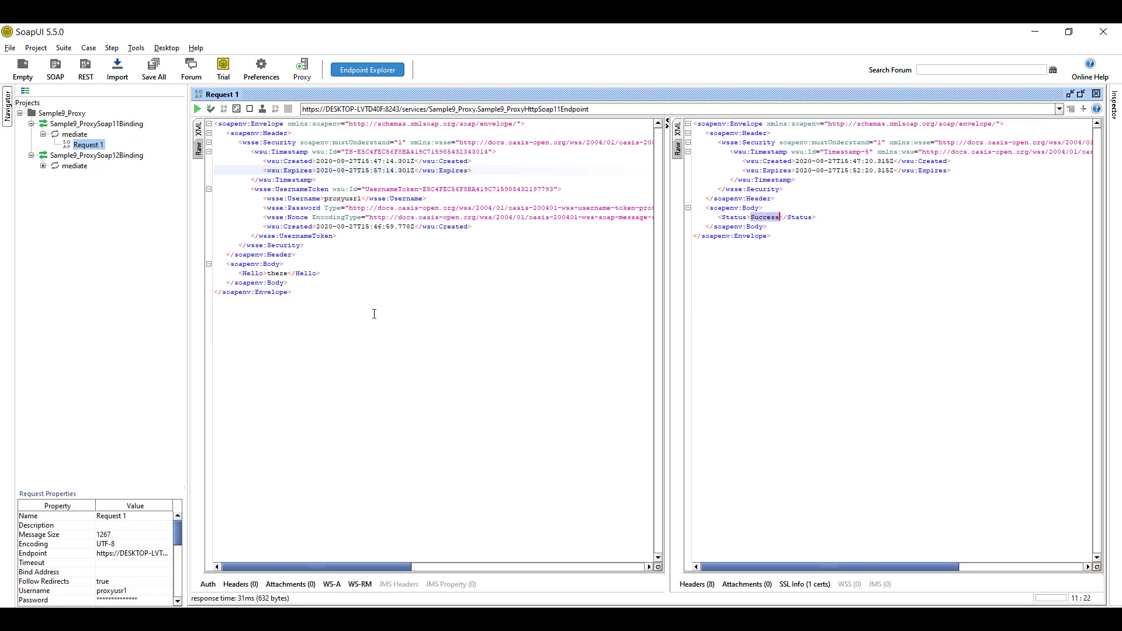
left_click_drag(344, 312, 215, 123)
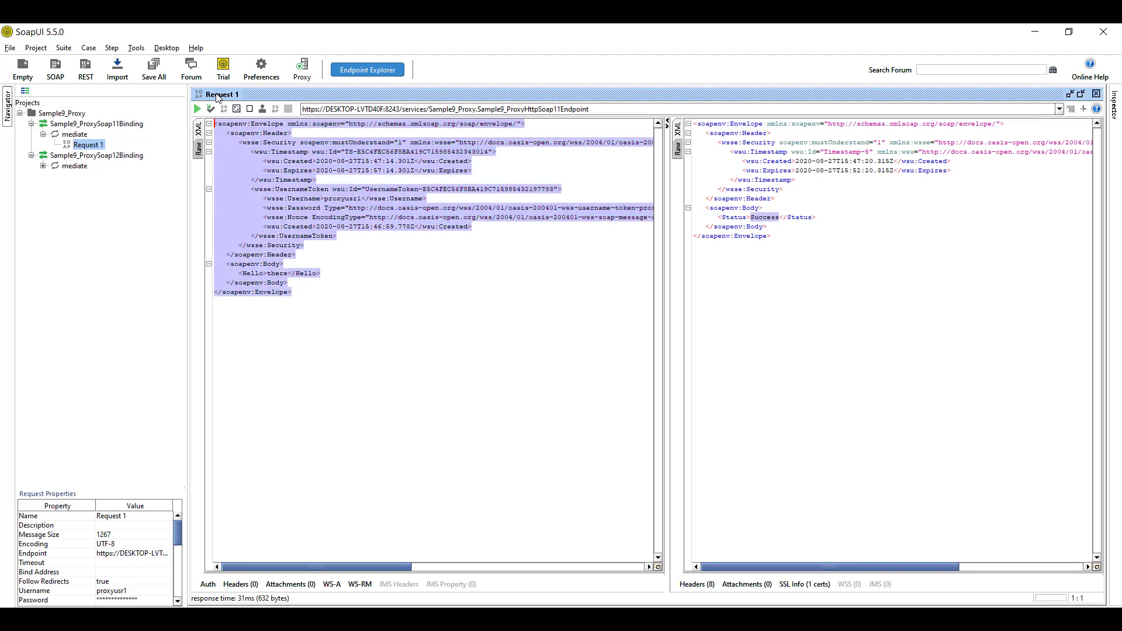
Untick the proxy user in the ProxyConsumer role's user list, save, and return to SoapUI
mouse_move(462, 616)
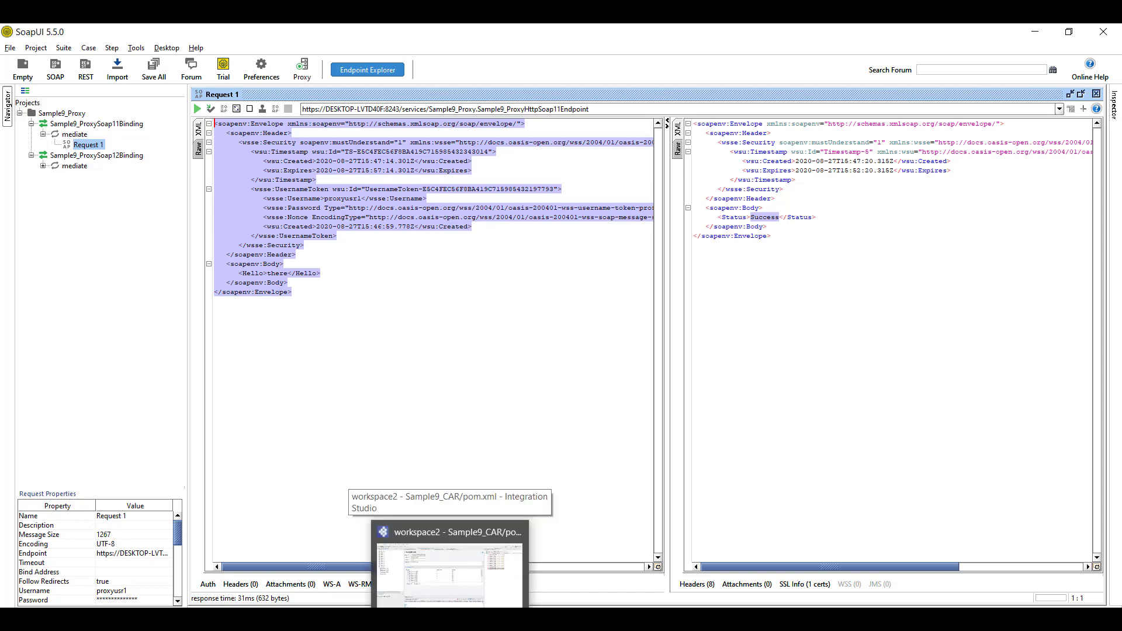
left_click(598, 617)
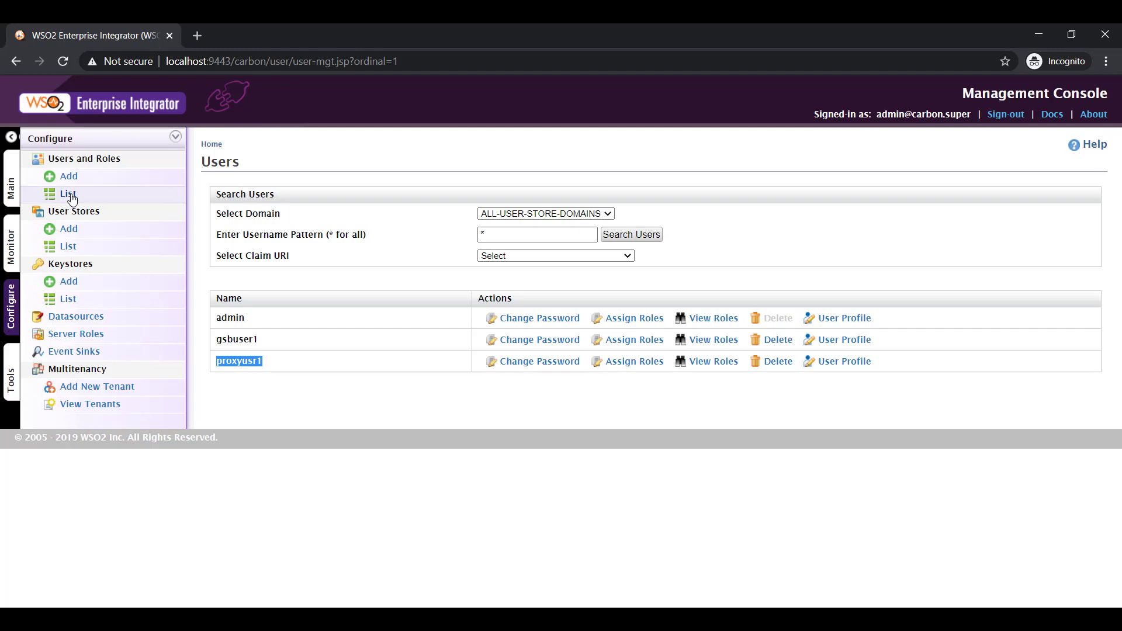
left_click(68, 177)
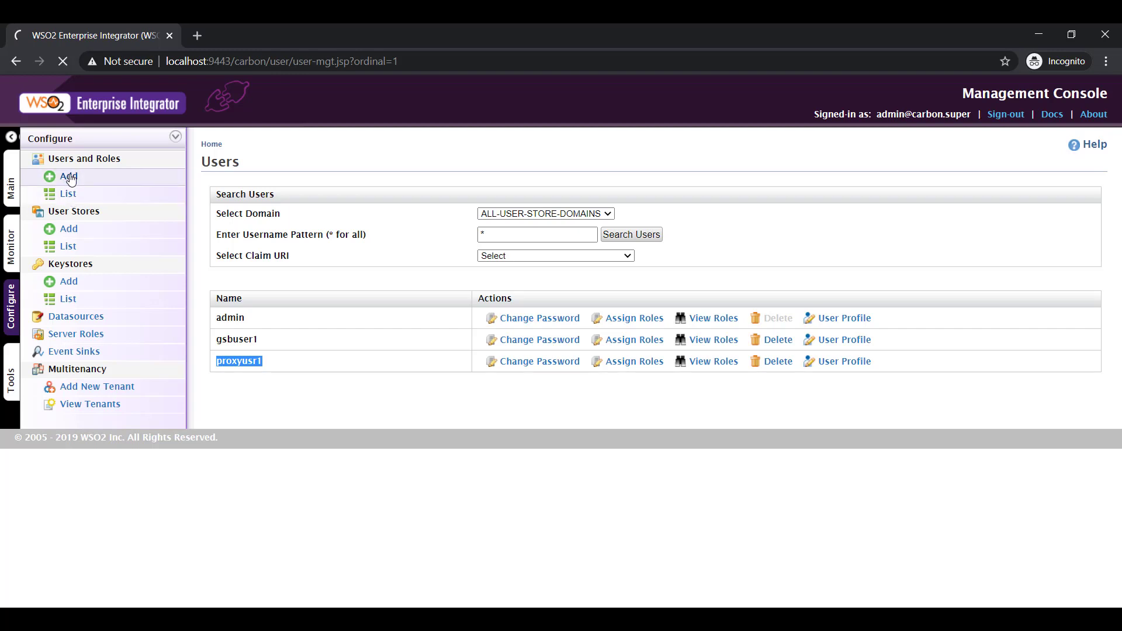
left_click(68, 194)
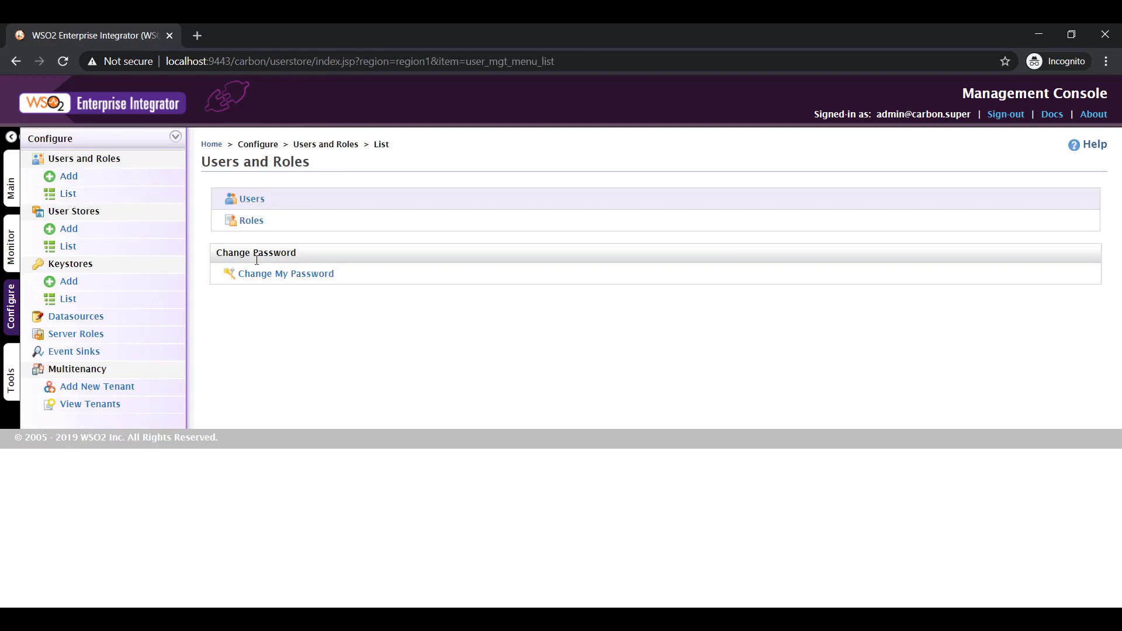
left_click(254, 227)
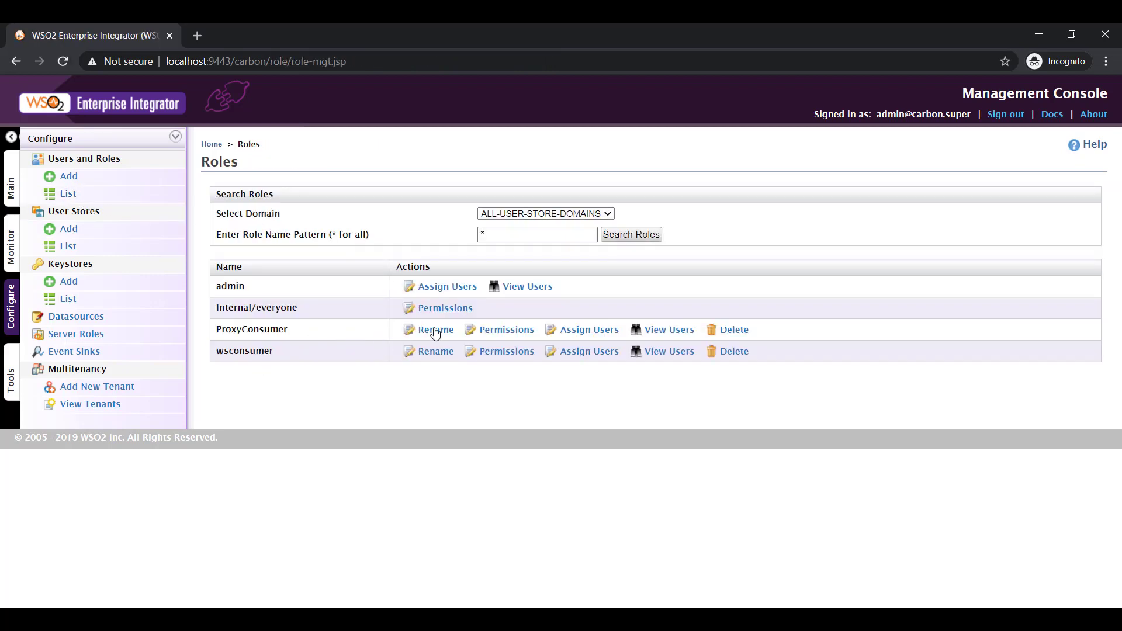
left_click(665, 330)
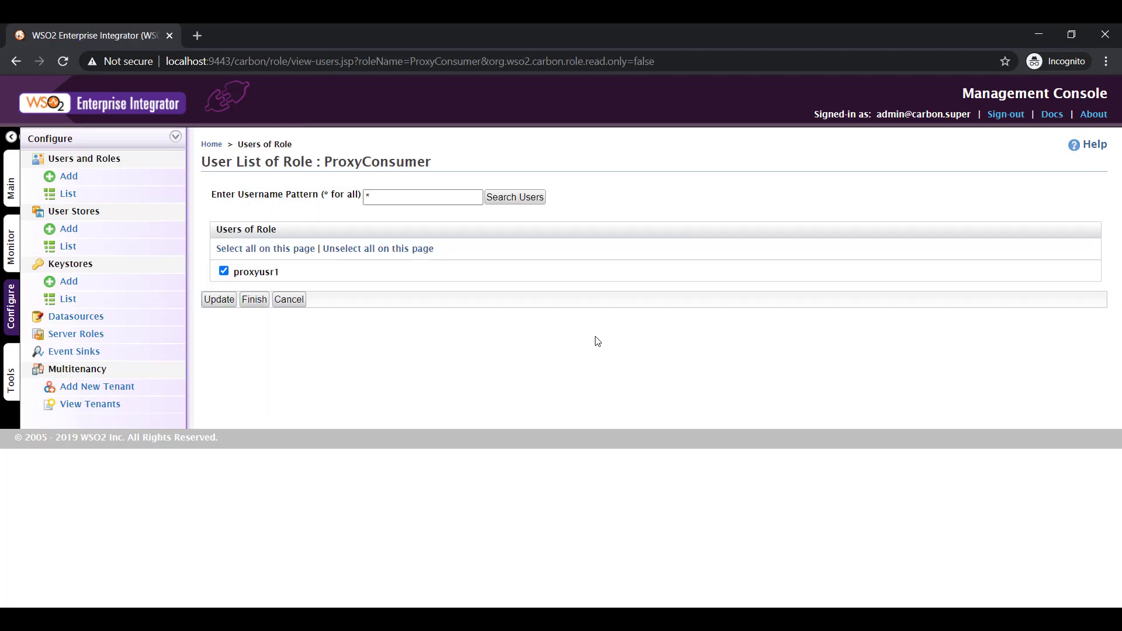
left_click(225, 273)
left_click(253, 299)
left_click(409, 400)
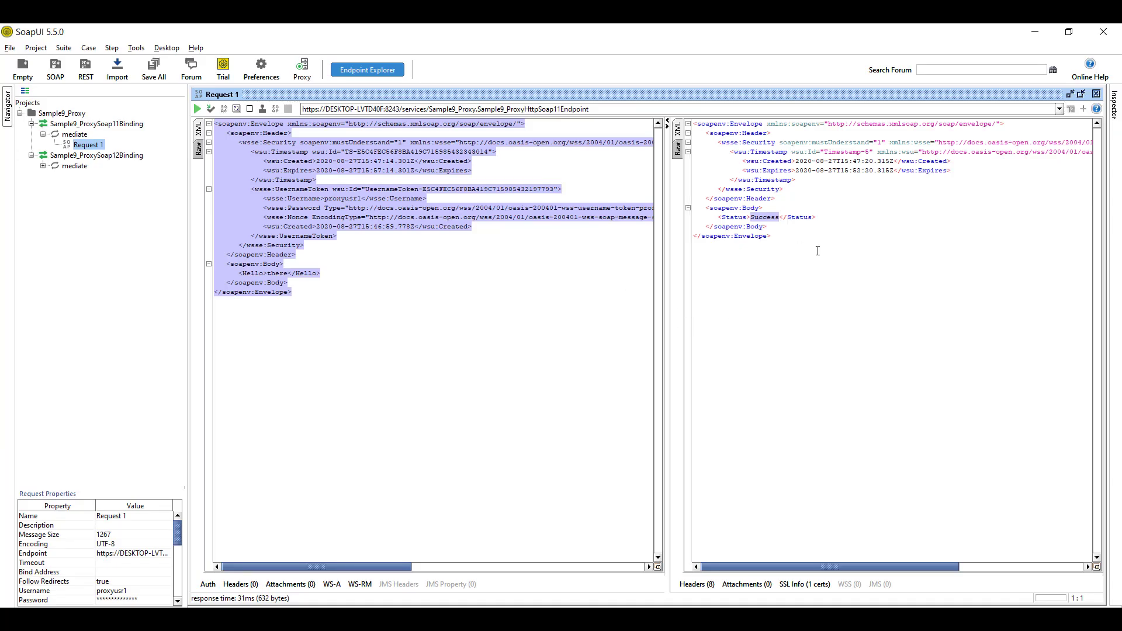
left_click(816, 247)
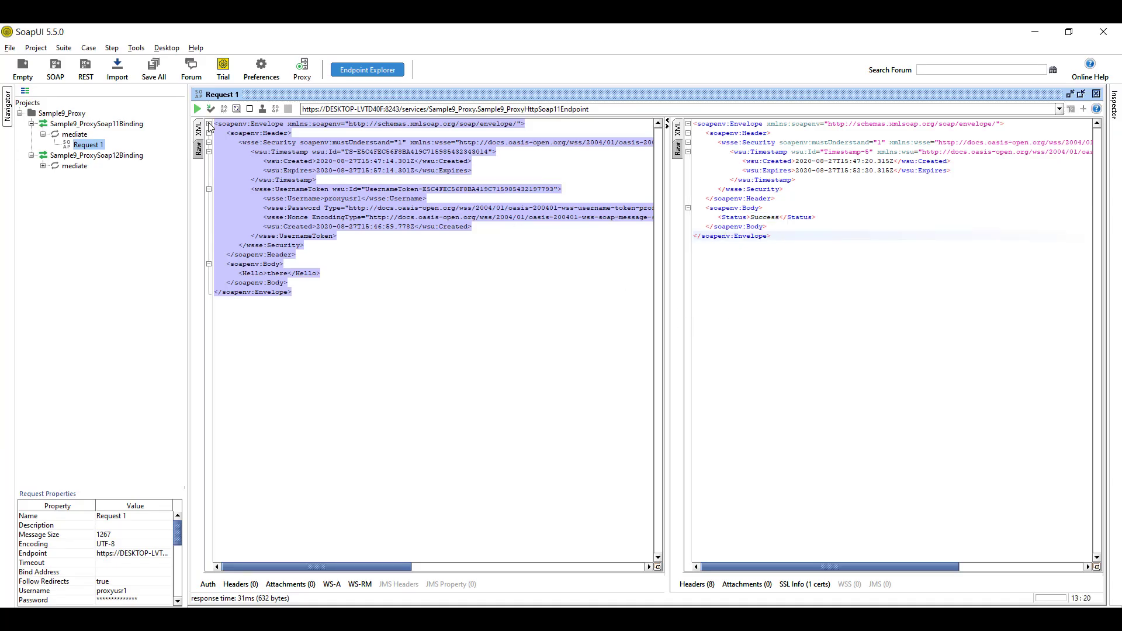
Delete the wsse:Nonce and wsu:Created lines from the token and clear the old response
left_click(319, 227)
left_click_drag(480, 227, 214, 218)
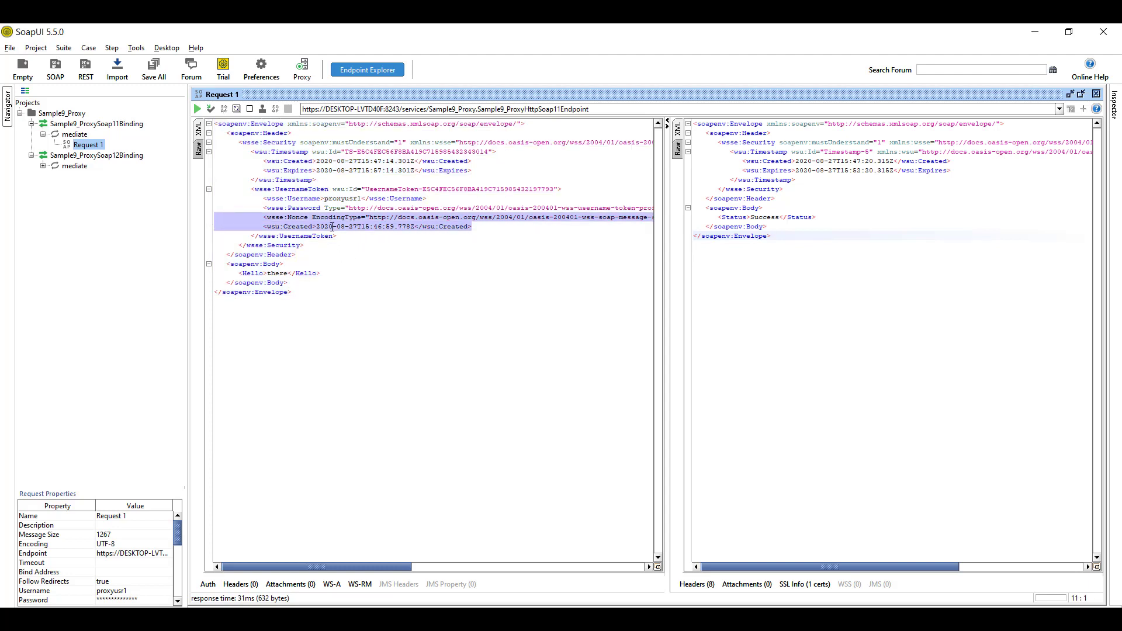
key("BackSpace")
key("BackSpace")
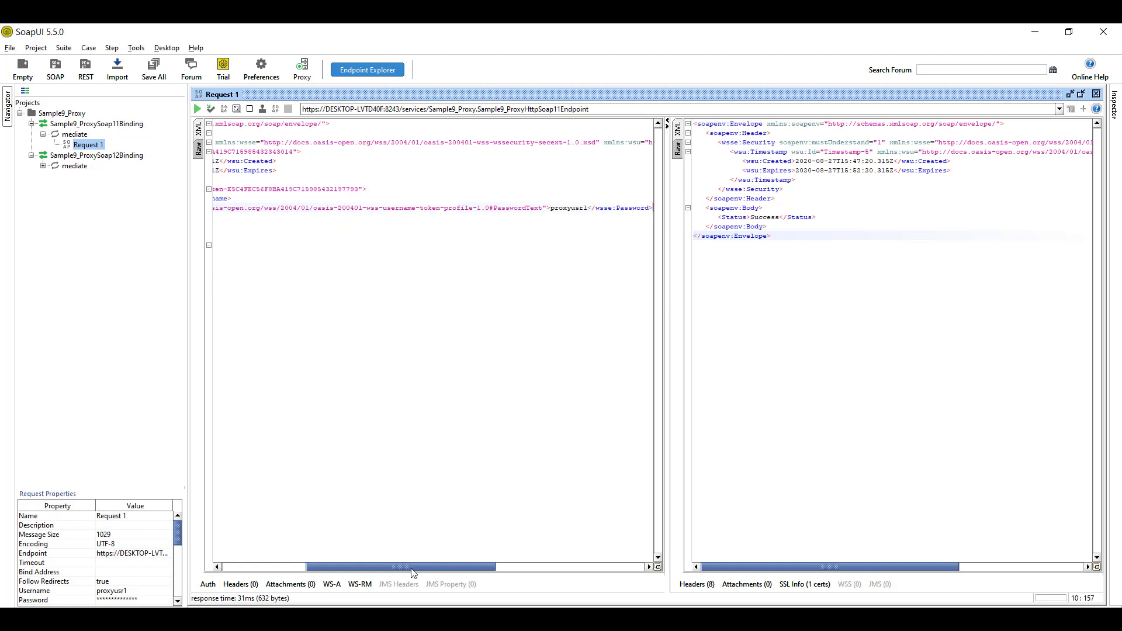
left_click_drag(414, 568, 213, 541)
left_click(822, 232)
key("ctrl+a")
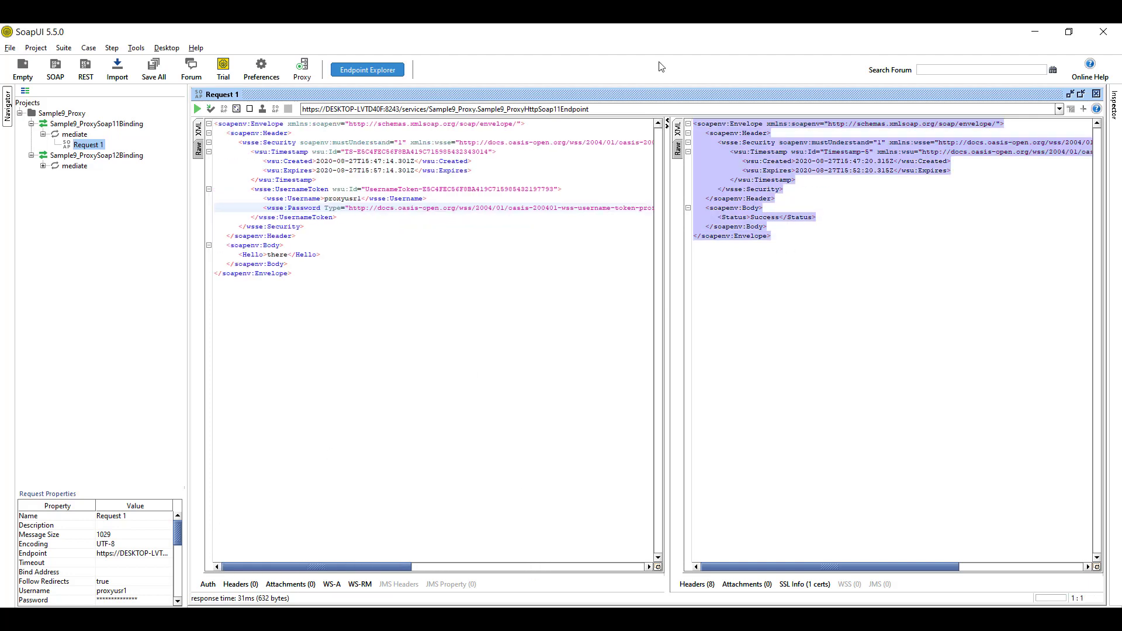
key("Delete")
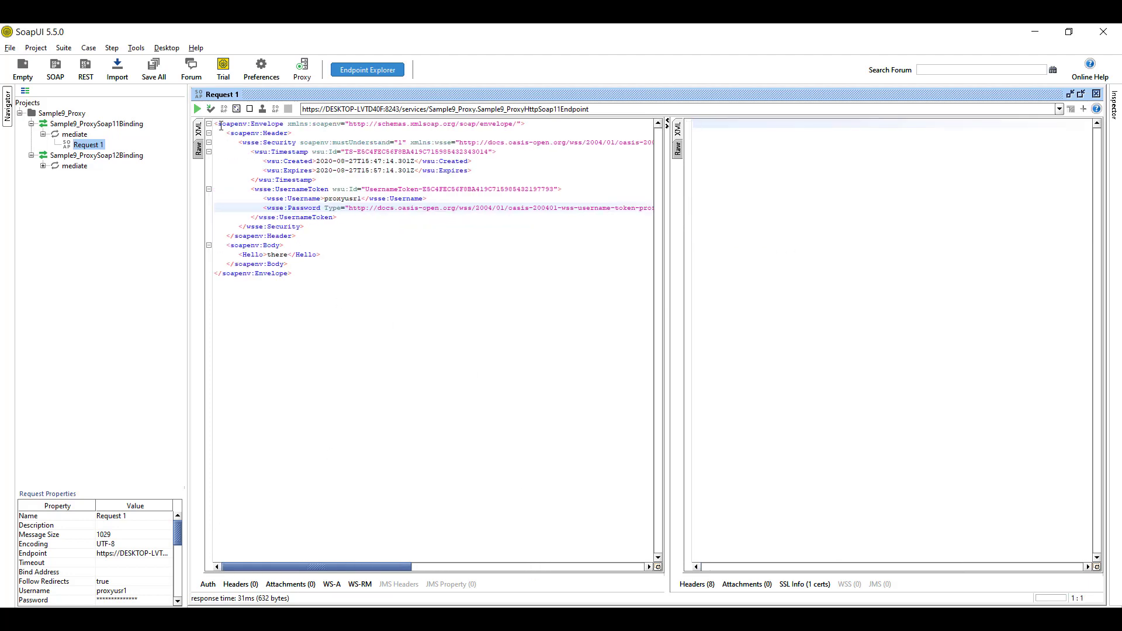
Resend the trimmed request and inspect the FailedAuthentication fault in the response
left_click(197, 109)
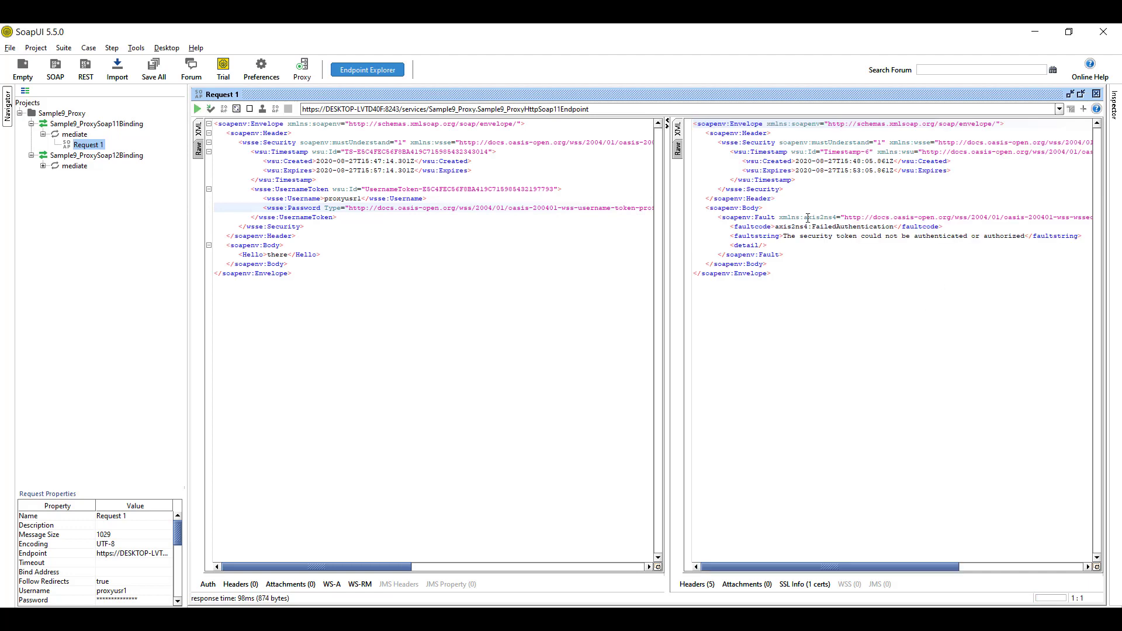
left_click_drag(814, 226, 1026, 237)
left_click(829, 241)
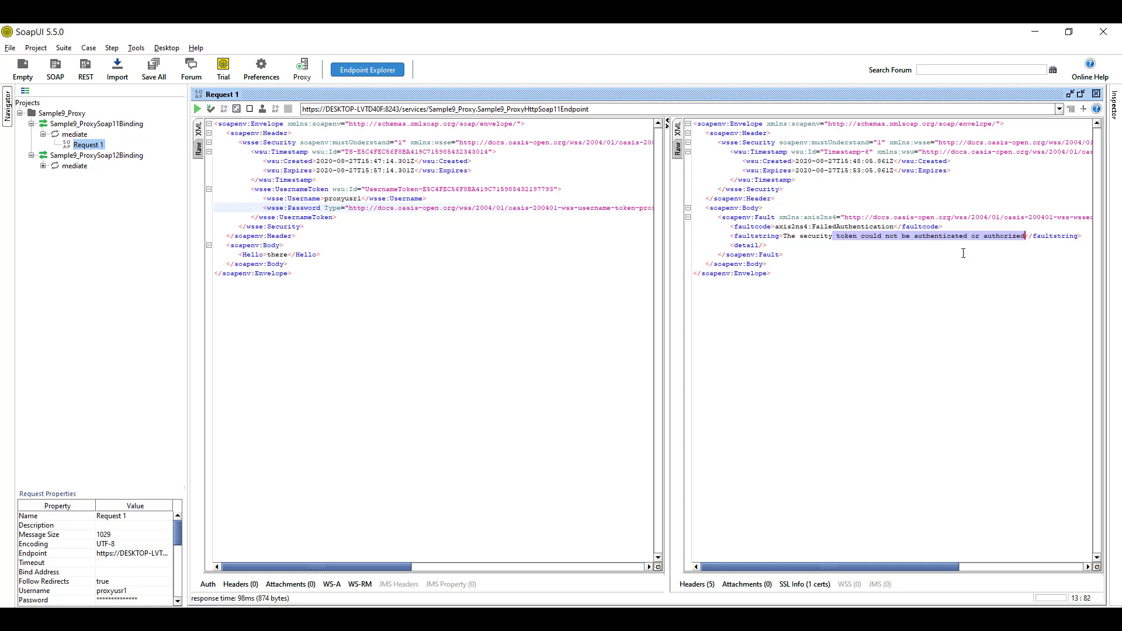
double_click(350, 200)
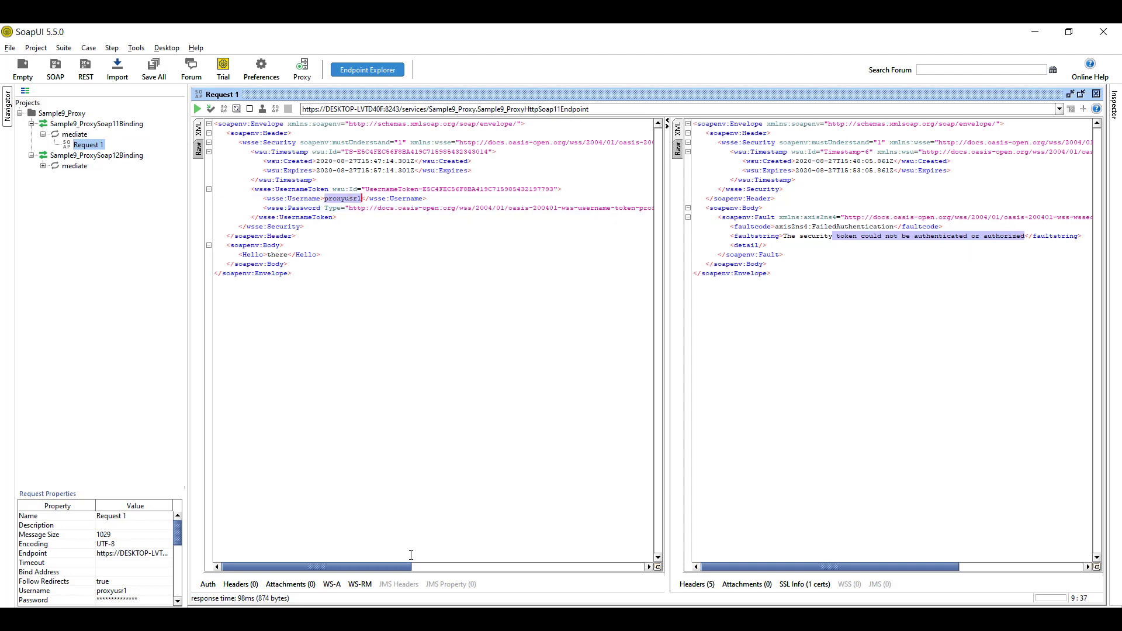
left_click_drag(397, 567, 472, 560)
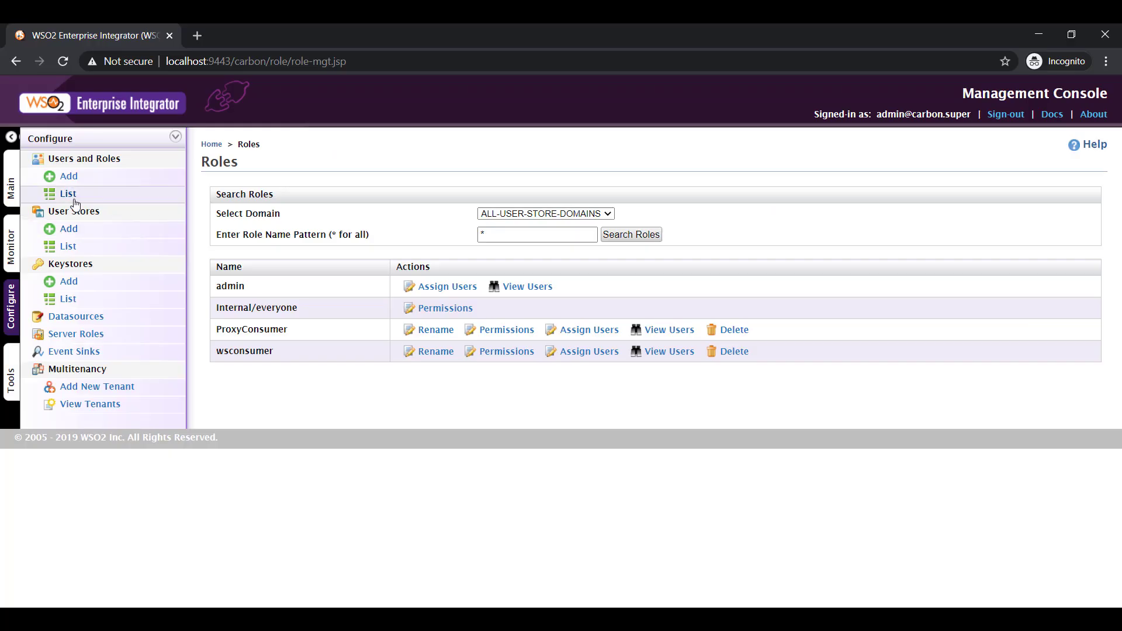
Reassign the proxy user to ProxyConsumer via Assign Users, confirm the update, and return to SoapUI
left_click(584, 331)
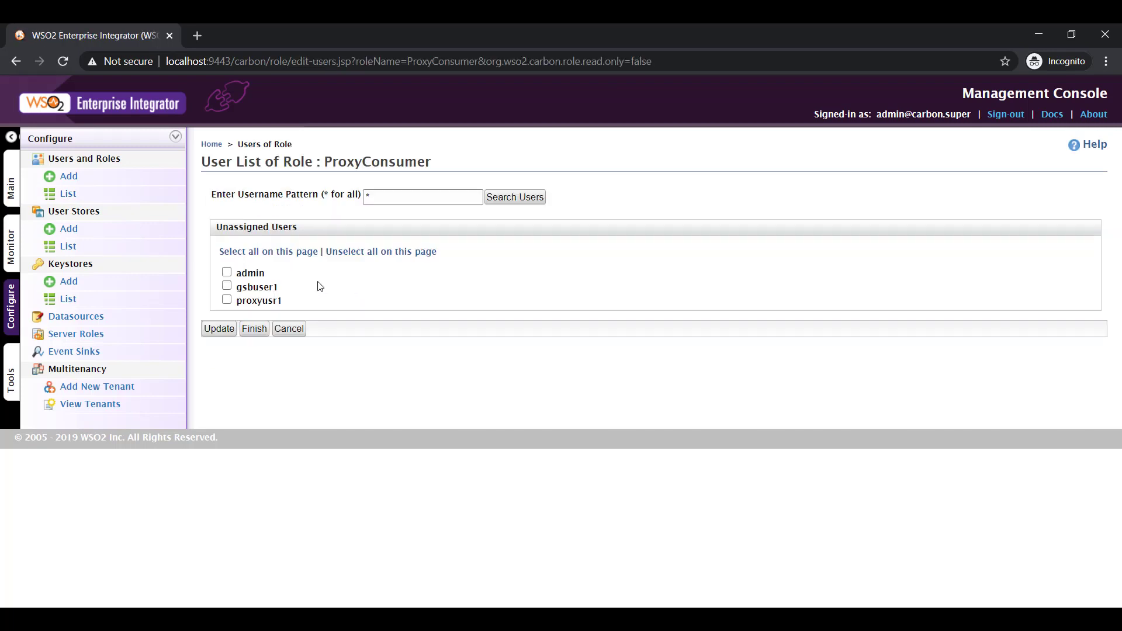
left_click(227, 301)
left_click(219, 328)
left_click(416, 402)
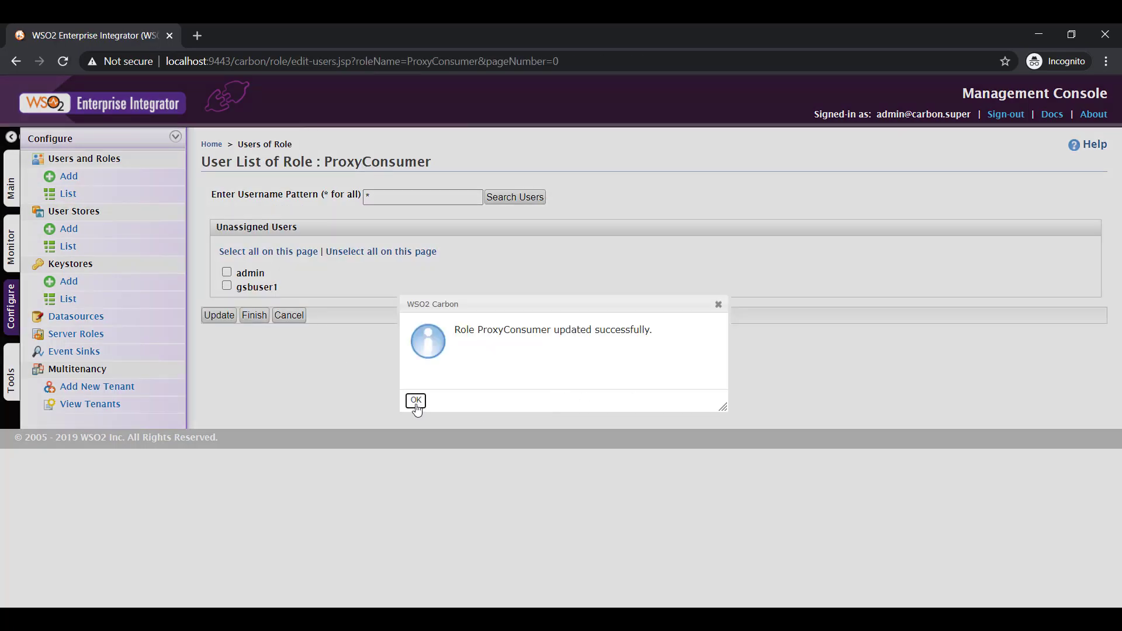
key("alt+Tab")
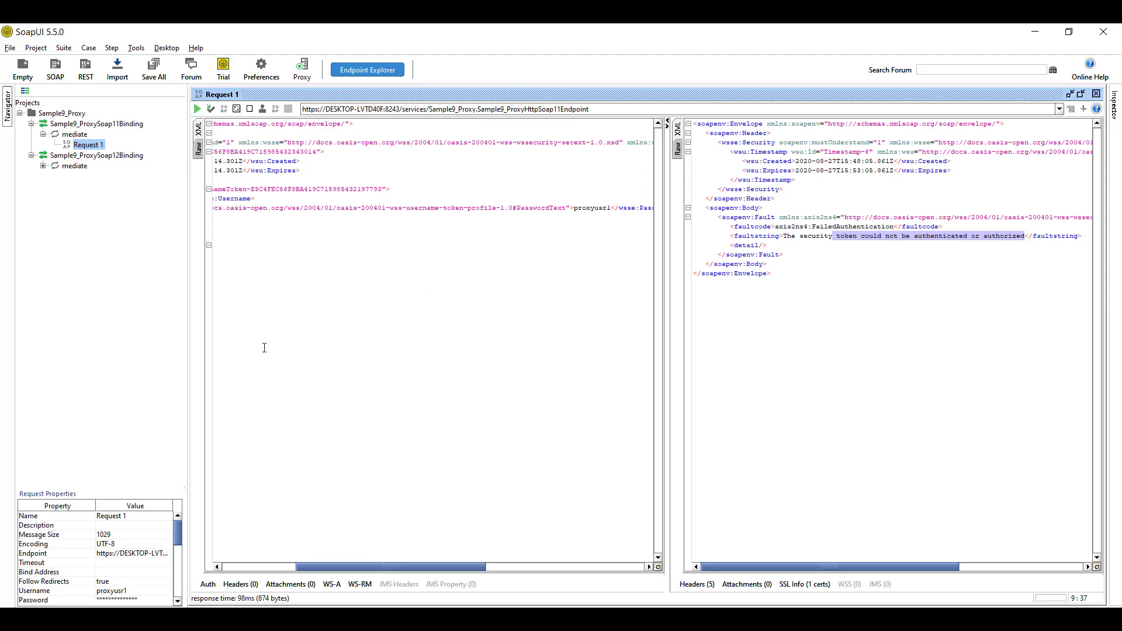
Clear the old FailedAuthentication response, resend the request and confirm the Success status
left_click_drag(366, 567, 292, 567)
left_click_drag(984, 373, 655, 28)
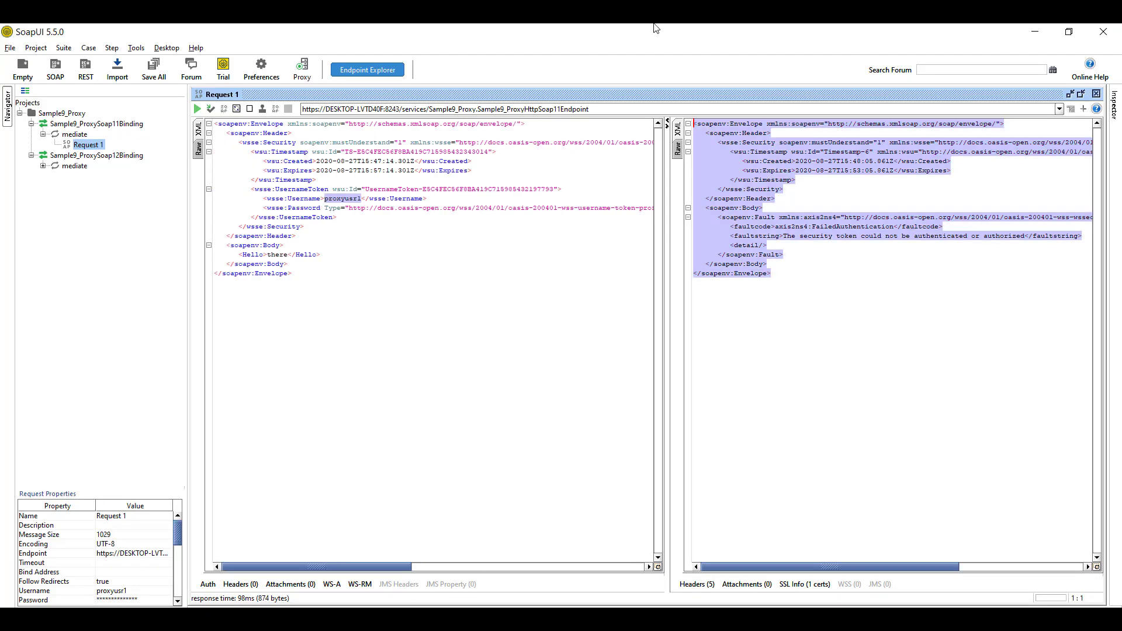
key("Delete")
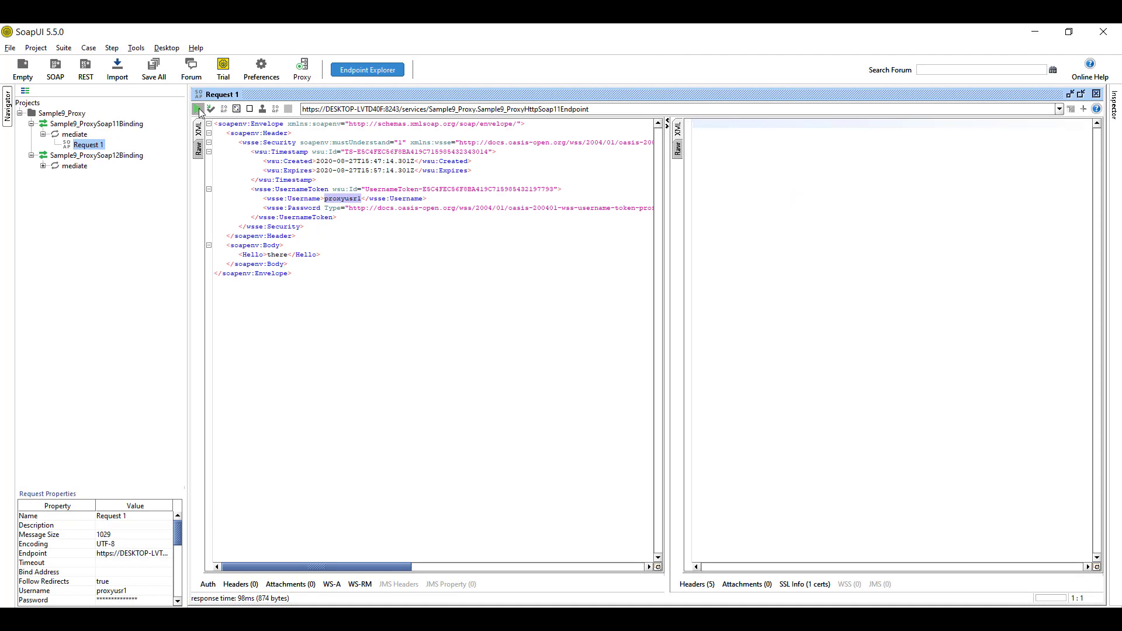
left_click(198, 109)
left_click_drag(796, 243, 682, 115)
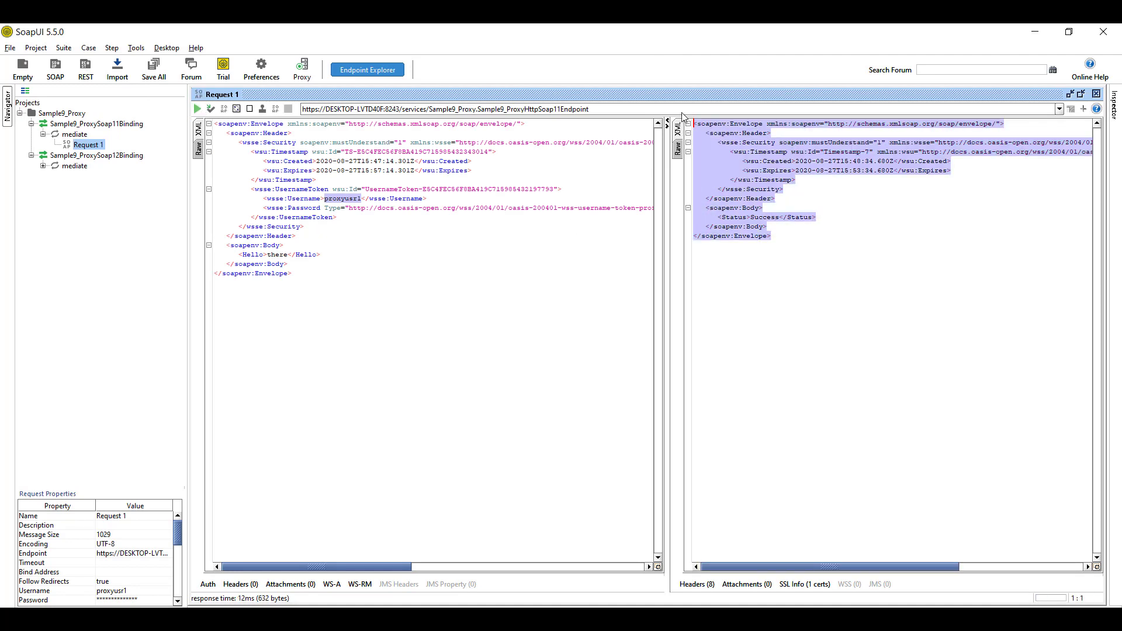
left_click(853, 365)
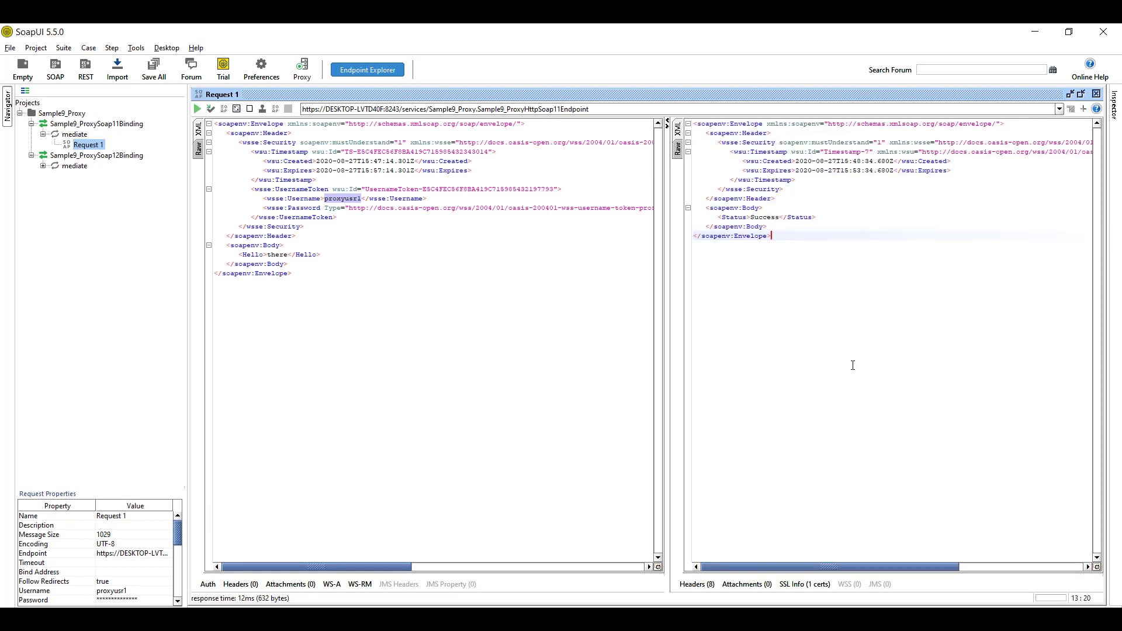